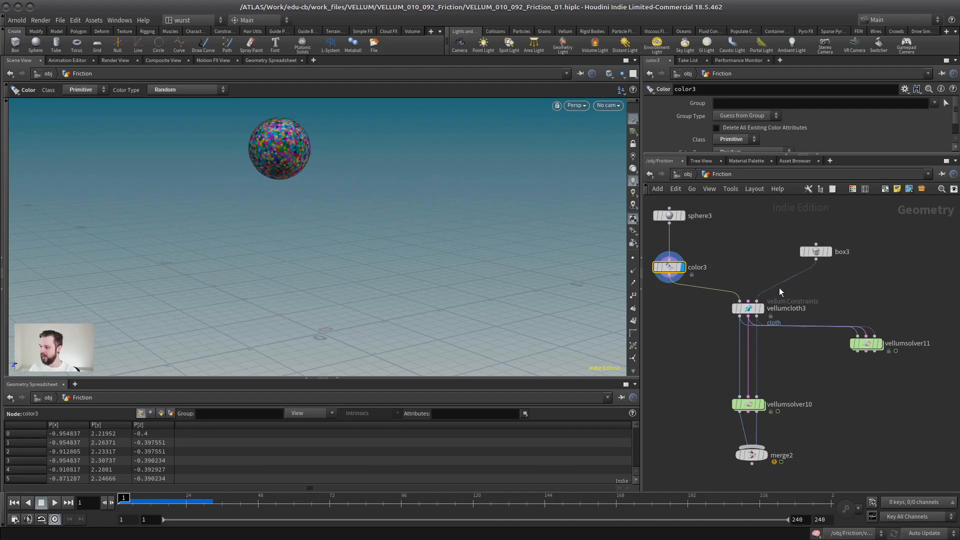
Display the merge2 node's output, combining the coloured sphere and the tilted collision box
left_click(749, 309)
left_click(752, 405)
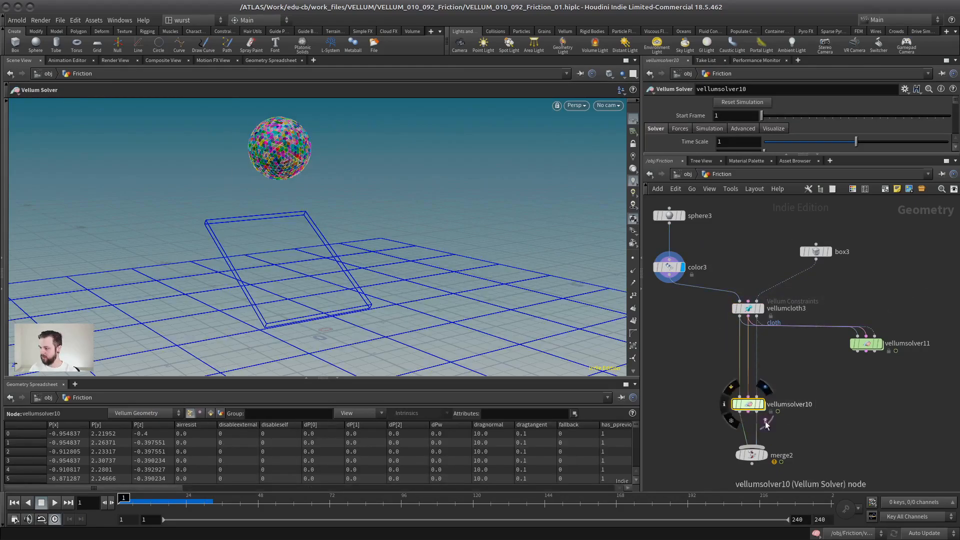
left_click_drag(756, 455, 753, 457)
left_click(761, 458)
left_click(745, 460)
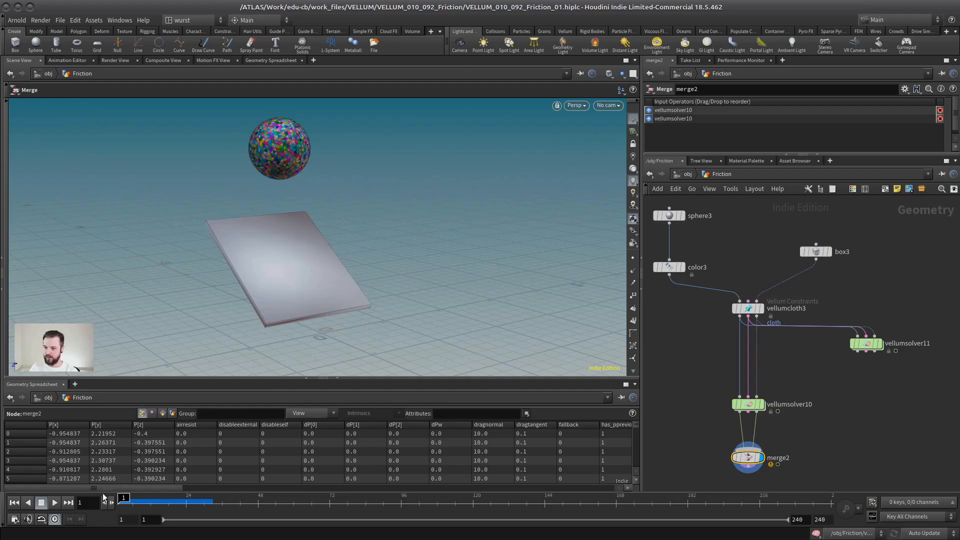
Play the Vellum simulation of the sphere falling onto the tilted box, replay it from frame 1, and return to the start
left_click(55, 503)
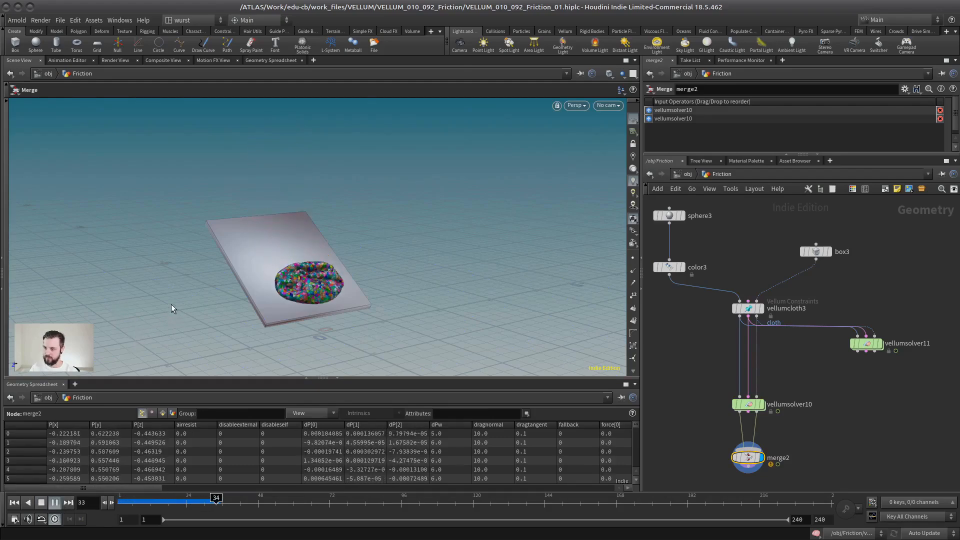
left_click_drag(171, 304, 157, 258, "alt")
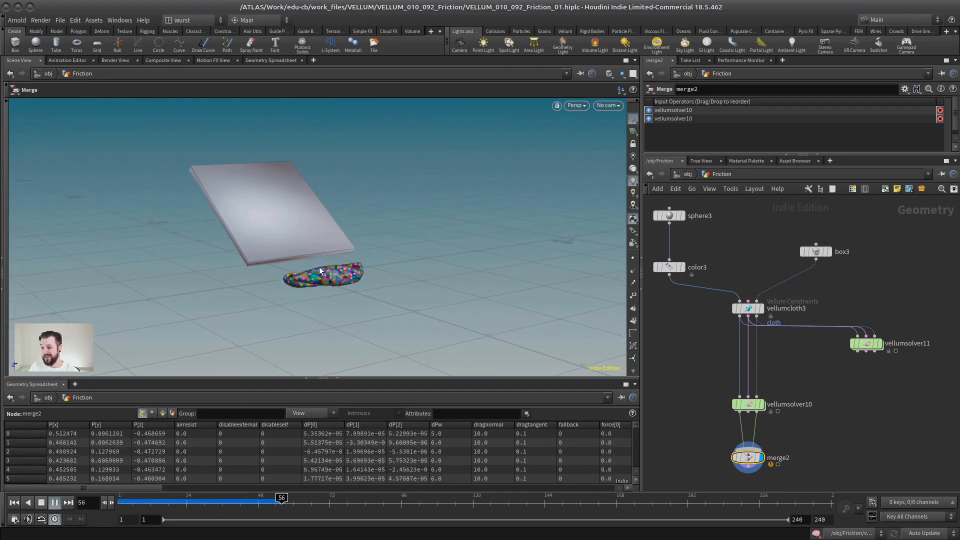
left_click(14, 502)
left_click(55, 502)
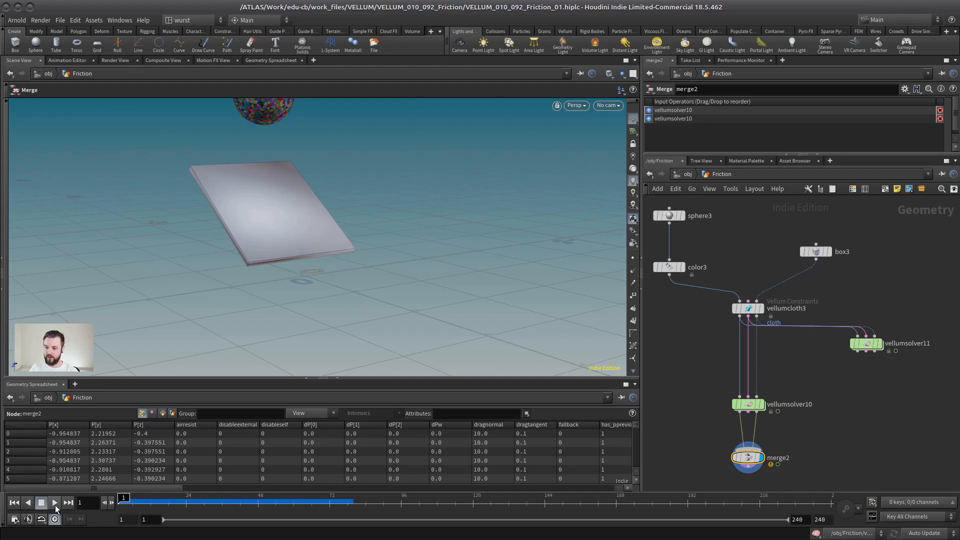
left_click_drag(220, 235, 246, 294)
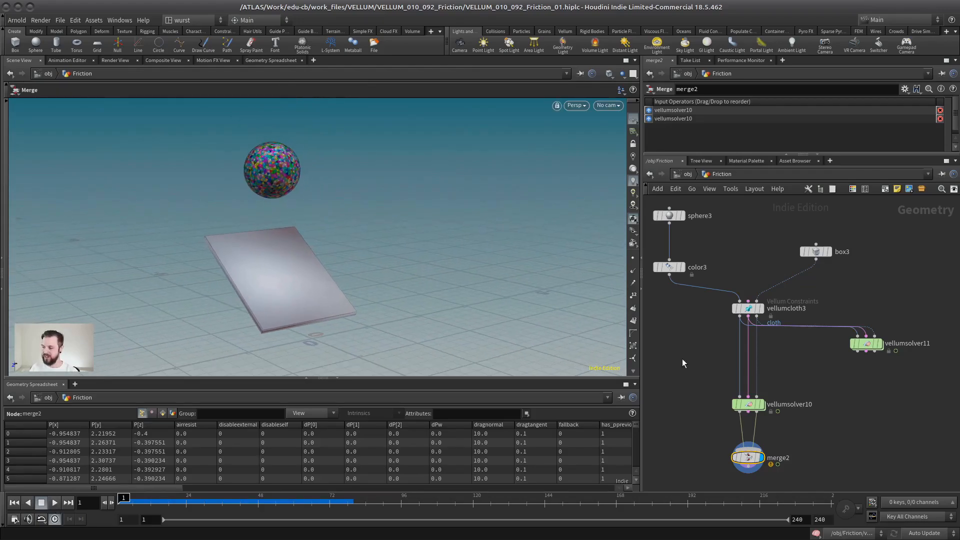
left_click(55, 503)
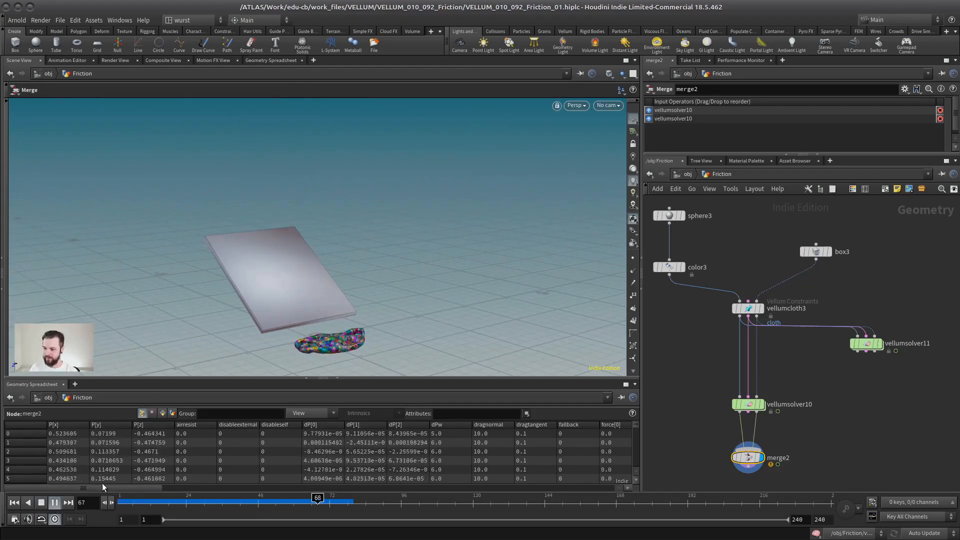
left_click(41, 502)
left_click(14, 503)
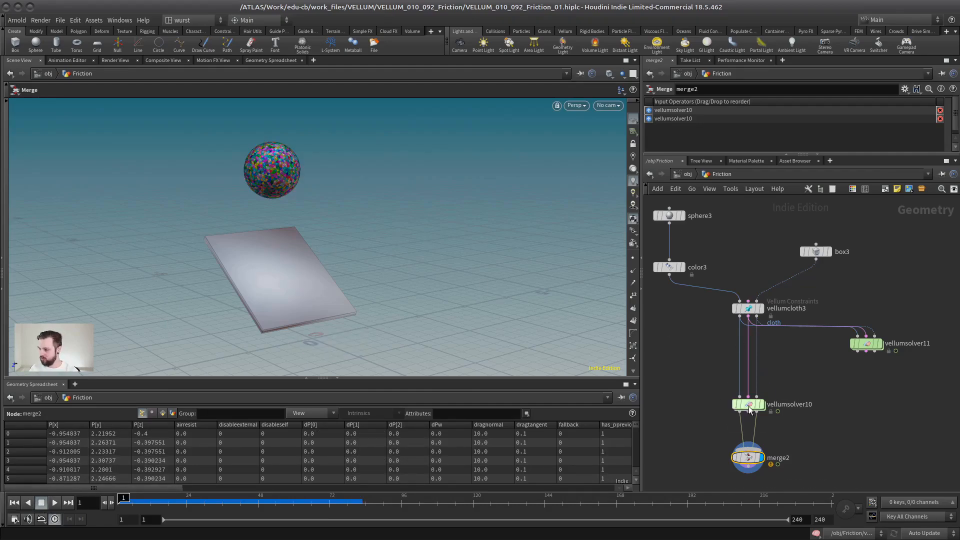
Select vellumsolver10, enlarge its parameter area, and show the Forces settings
left_click_drag(833, 375, 686, 399)
left_click_drag(732, 154, 737, 347)
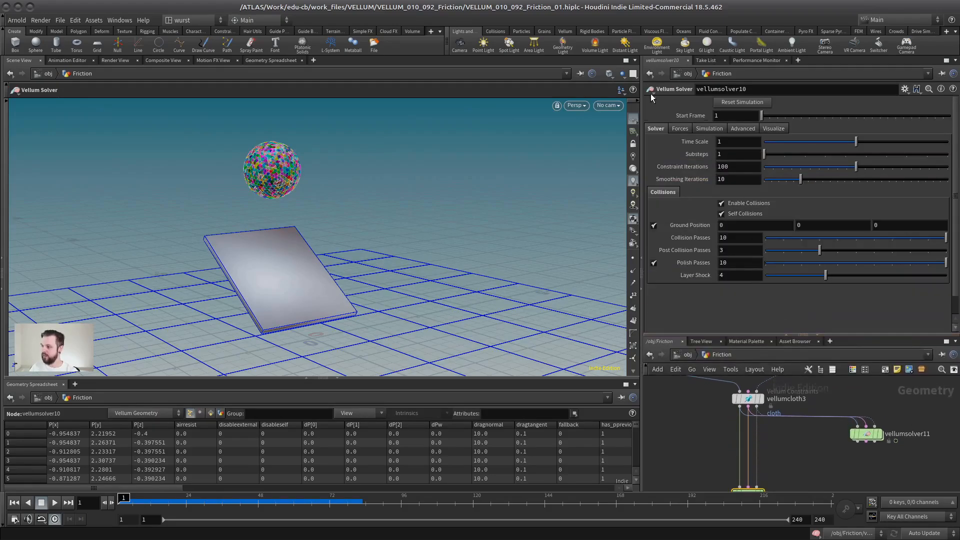
left_click(681, 129)
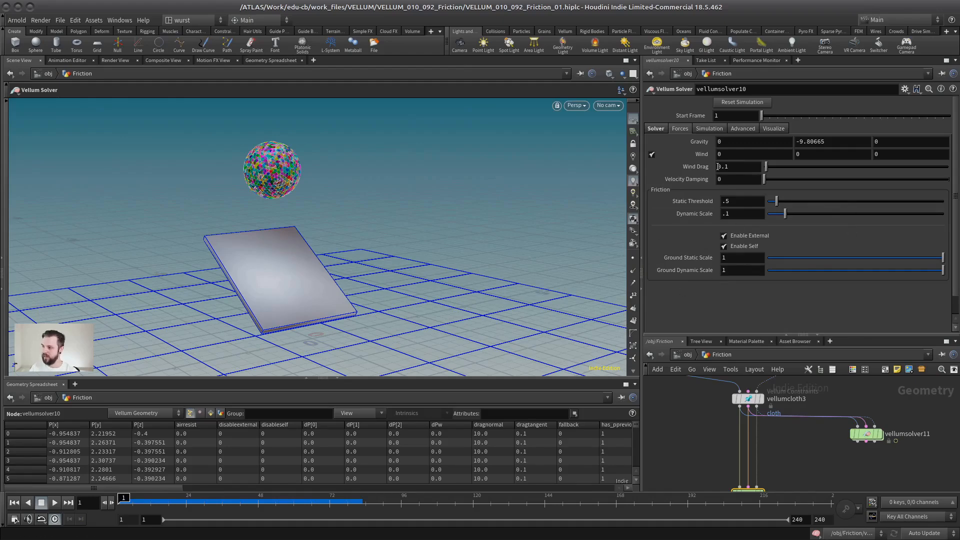
Examine the Ground Static Scale and Ground Dynamic Scale friction parameters, and play the simulation to check the sphere's motion on the ground
right_click_drag(434, 303, 418, 321, "alt")
middle_click_drag(418, 321, 425, 231, "alt")
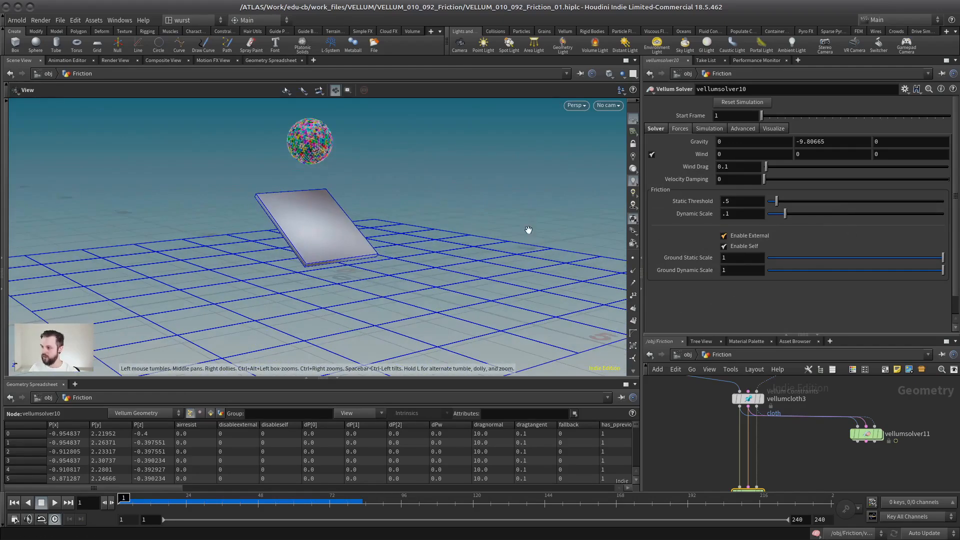
right_click_drag(528, 229, 619, 241, "alt")
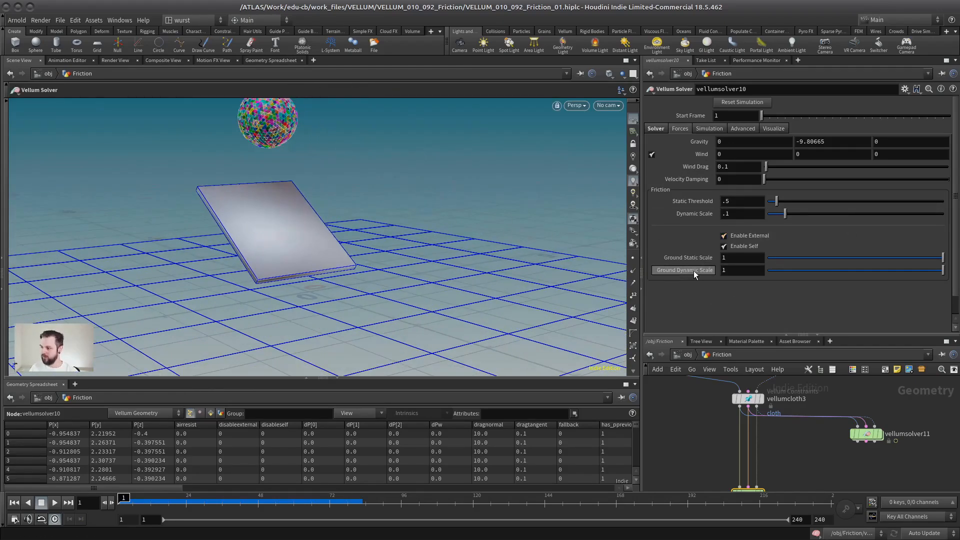
right_click_drag(411, 256, 448, 259, "alt")
left_click_drag(395, 286, 433, 282, "alt")
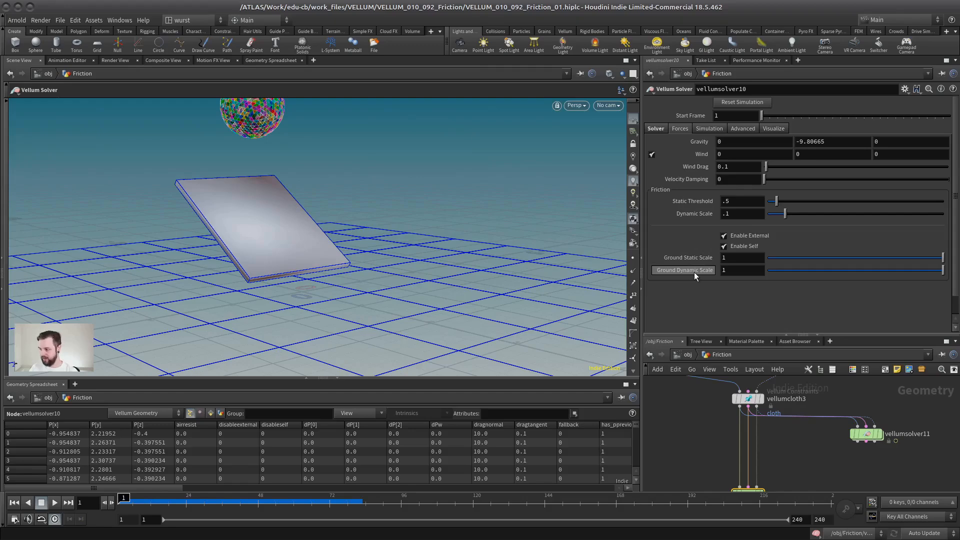
left_click_drag(360, 266, 400, 294, "alt")
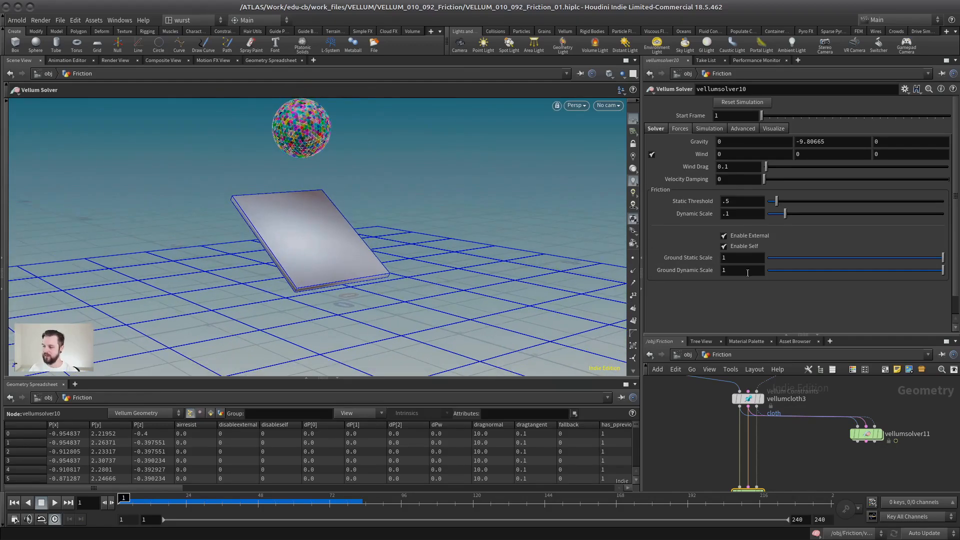
mouse_move(669, 273)
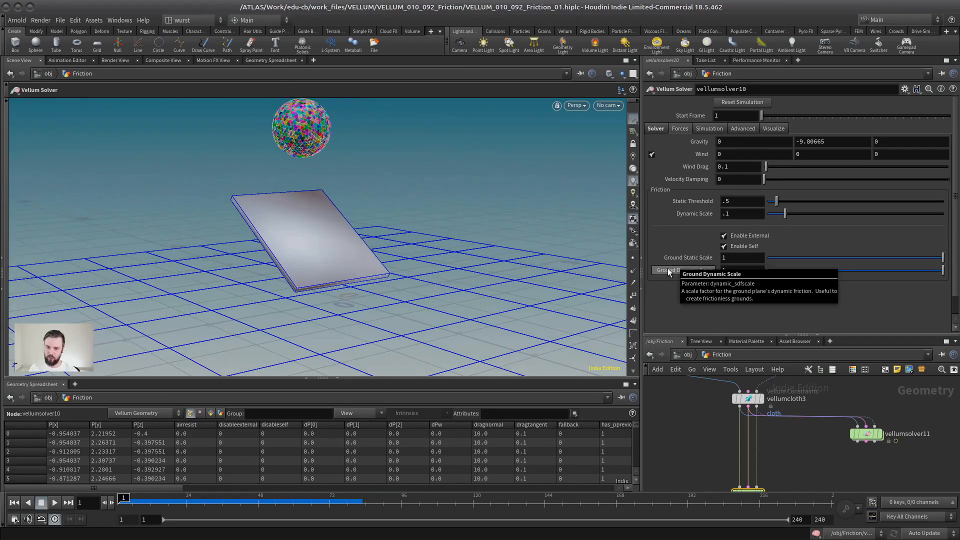
mouse_move(696, 257)
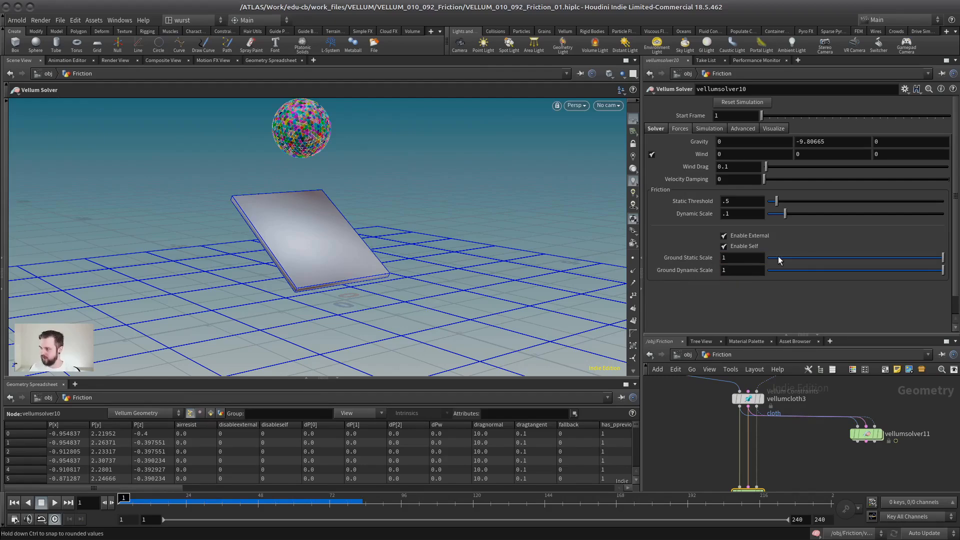
left_click(55, 502)
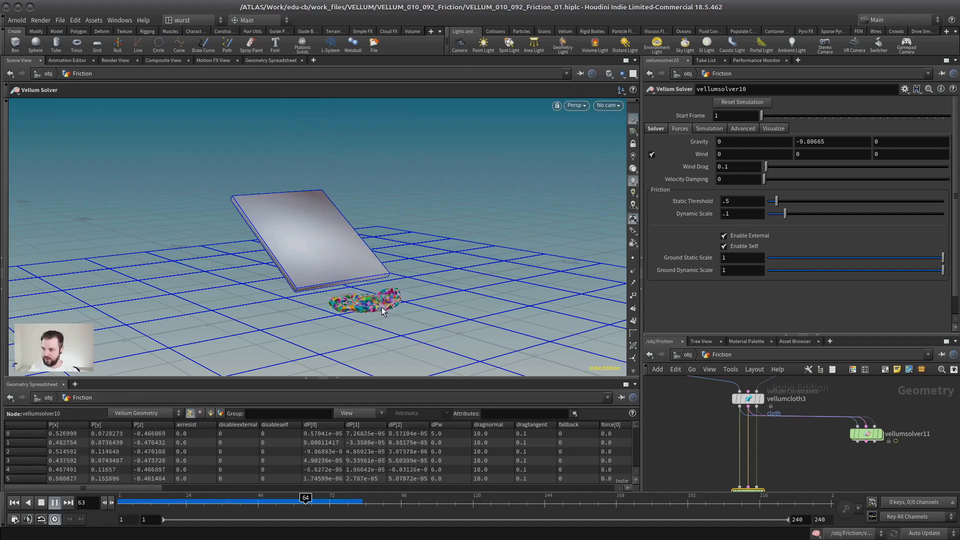
left_click(42, 502)
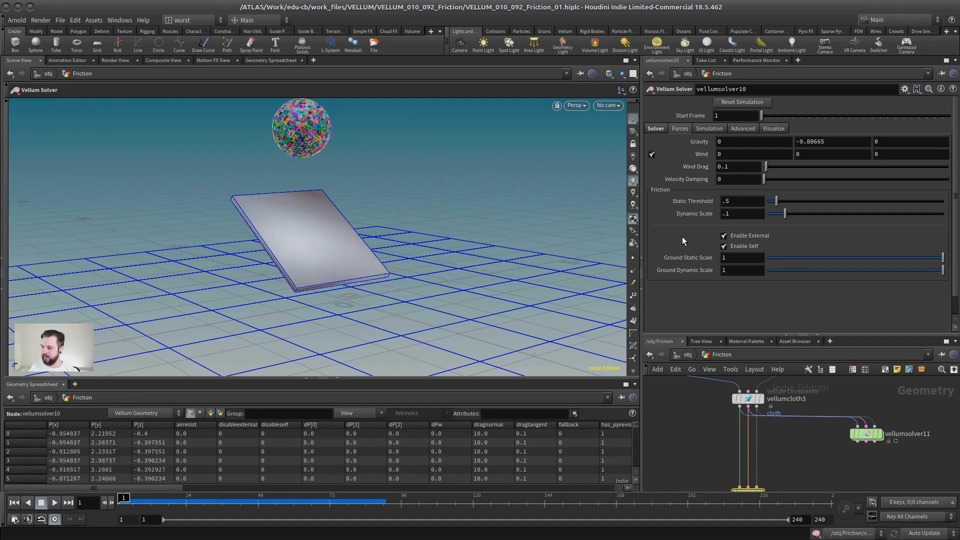
Set Ground Static Scale and Ground Dynamic Scale to 0, play the simulation, and return to frame 1
left_click_drag(784, 258, 765, 271)
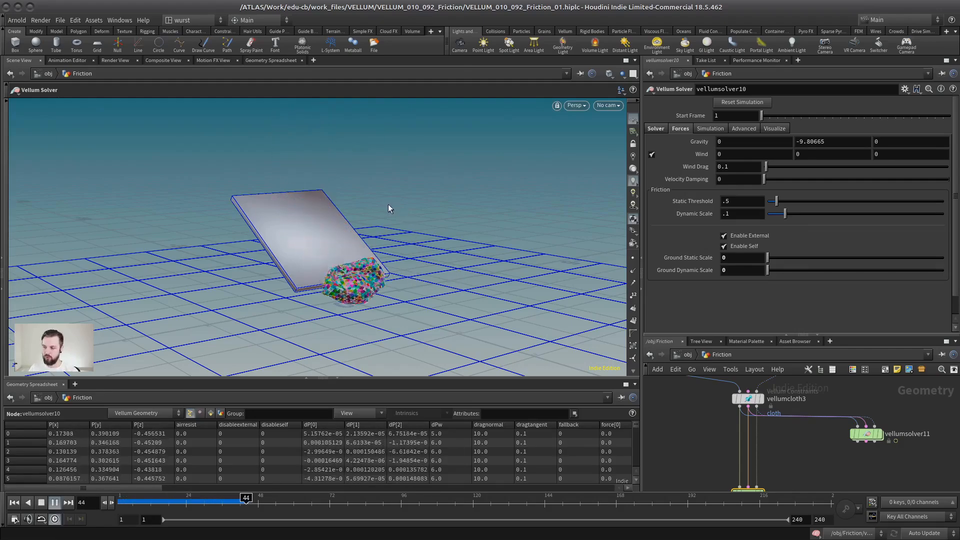
left_click_drag(420, 276, 488, 309)
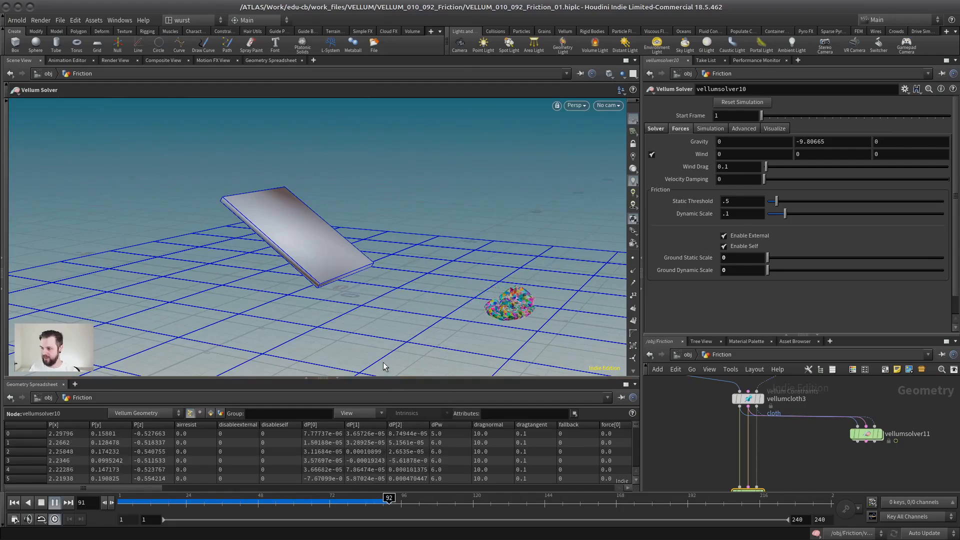
left_click(41, 503)
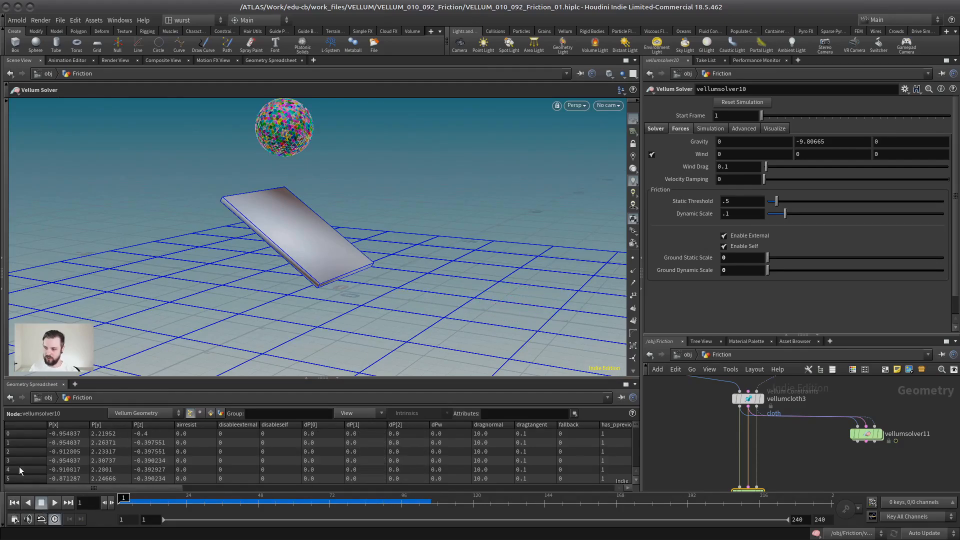
Set Ground Static Scale and Ground Dynamic Scale back to 1
left_click(749, 257)
type("1")
key("Tab")
type("1")
key("Return")
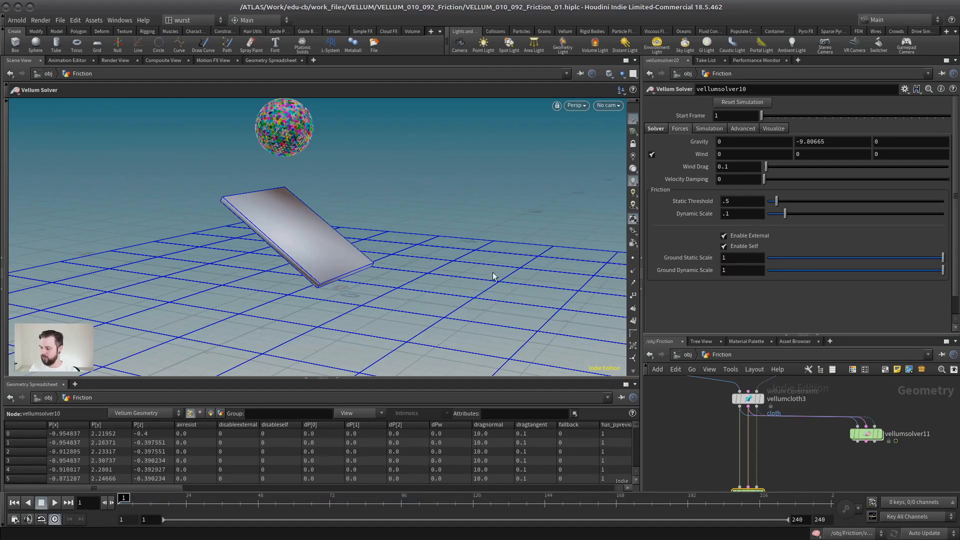
Examine the solver's Static Threshold and Dynamic Scale friction parameters, including the Static Threshold description
left_click_drag(493, 277, 324, 241, "alt")
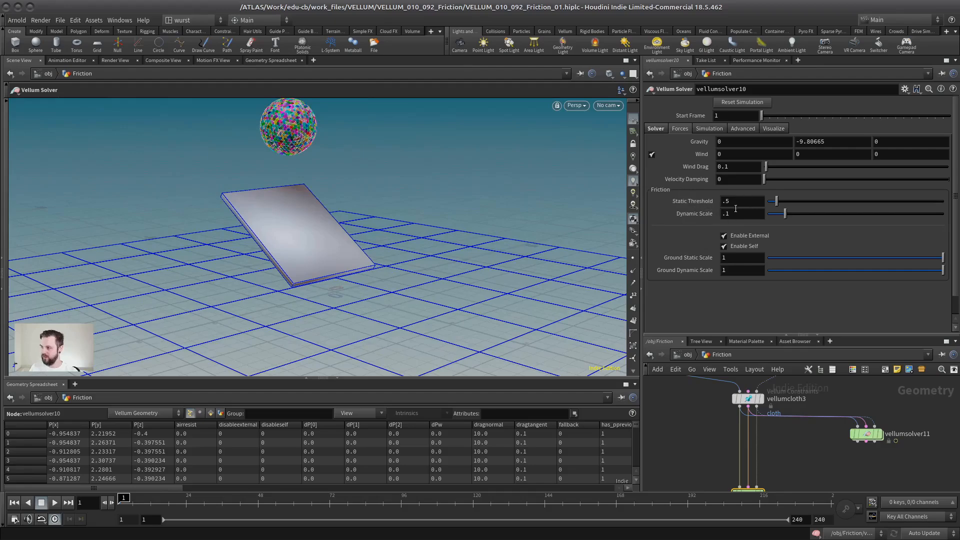
scroll(427, 195, "up", 2)
left_click_drag(426, 195, 373, 236, "alt")
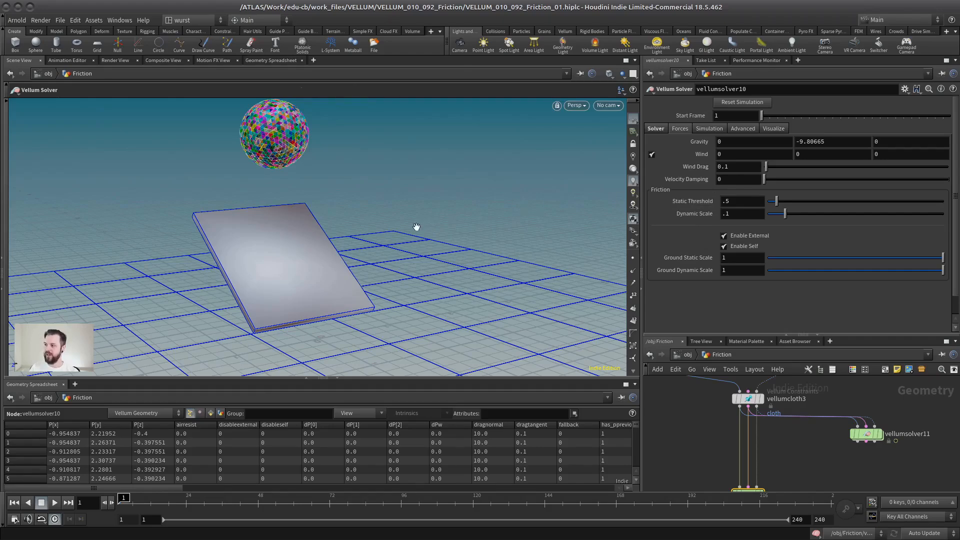
middle_click_drag(415, 225, 461, 220, "alt")
mouse_move(675, 199)
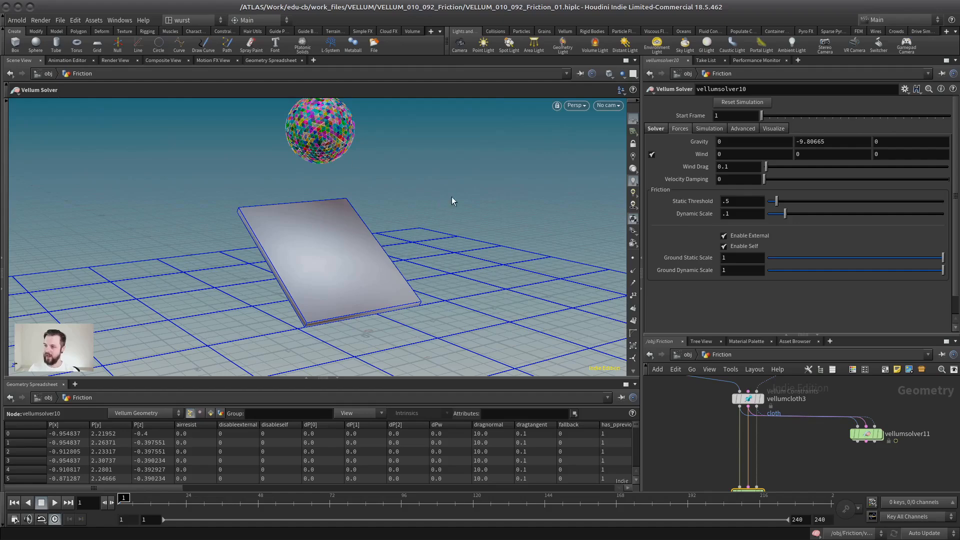
left_click_drag(731, 201, 672, 231)
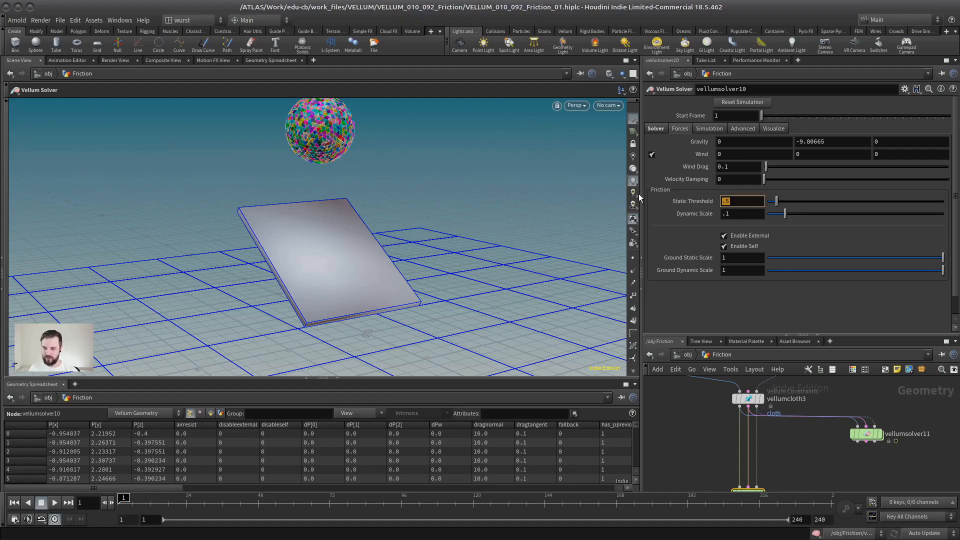
left_click(475, 225)
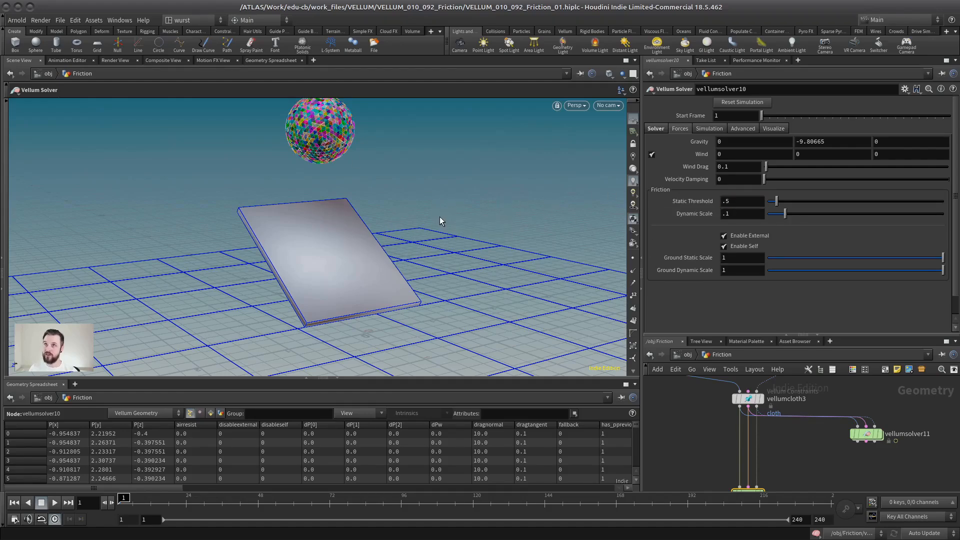
mouse_move(443, 217)
left_mouse_down("alt")
mouse_move(452, 220)
mouse_move(450, 210)
left_mouse_up("alt")
right_click_drag(450, 210, 430, 211, "alt")
middle_click_drag(430, 211, 435, 217, "alt")
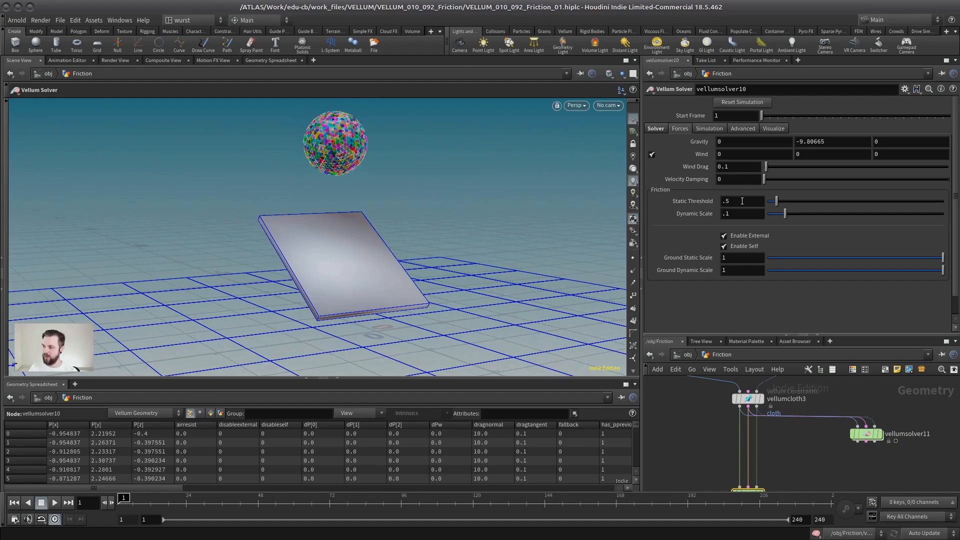
left_click(742, 201)
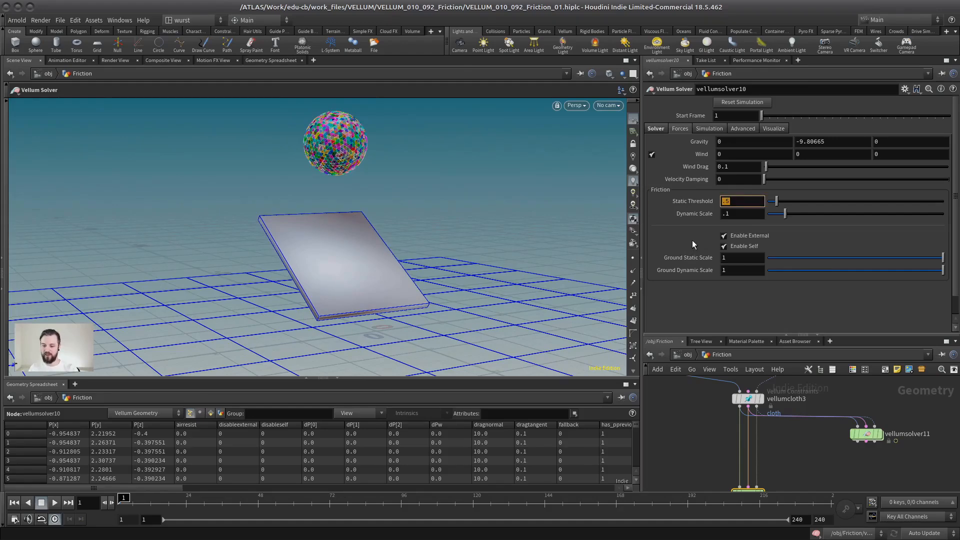
left_click(744, 215)
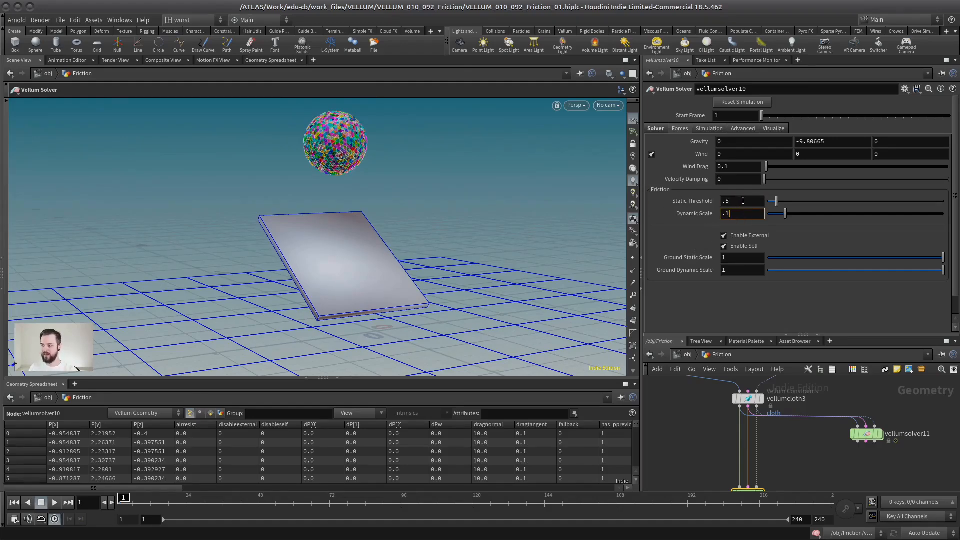
left_click(736, 202)
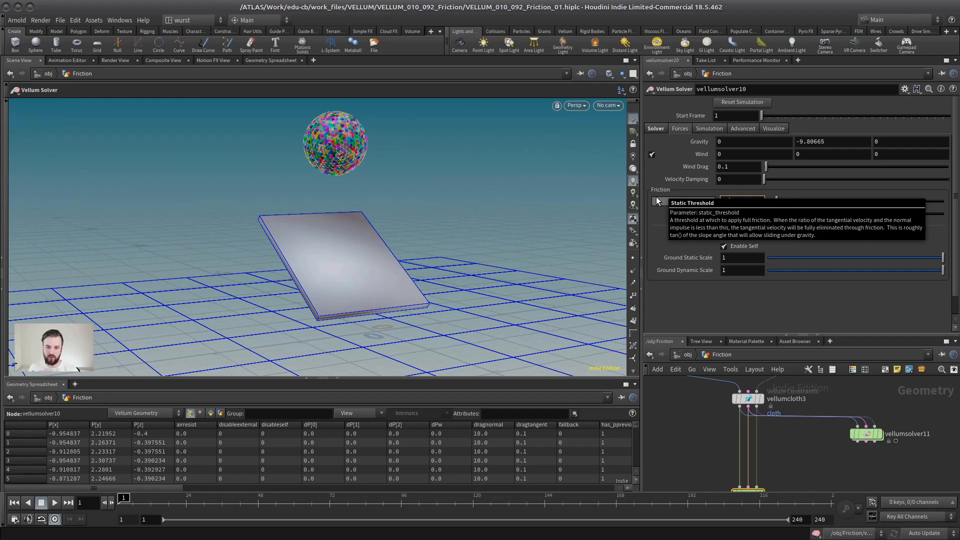
left_click(748, 201)
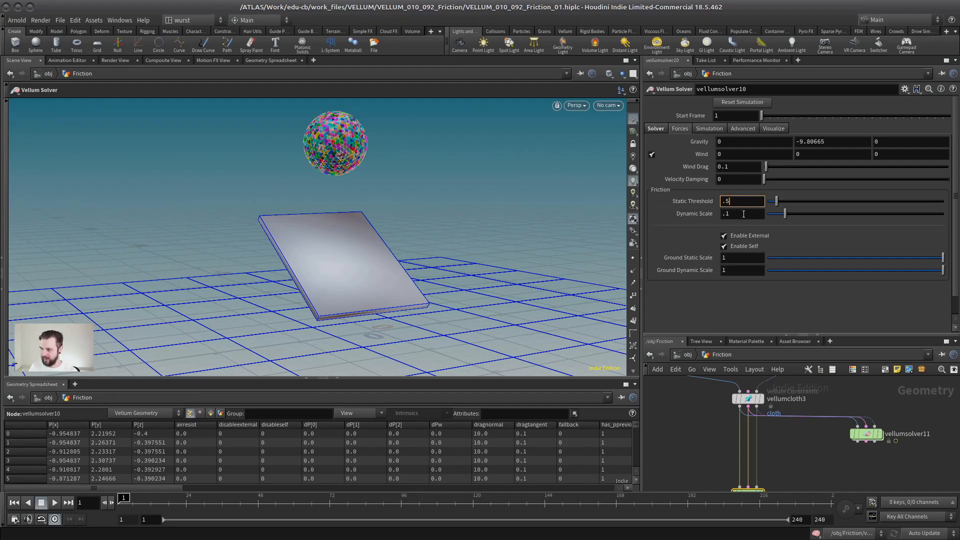
key("Tab")
key("Return")
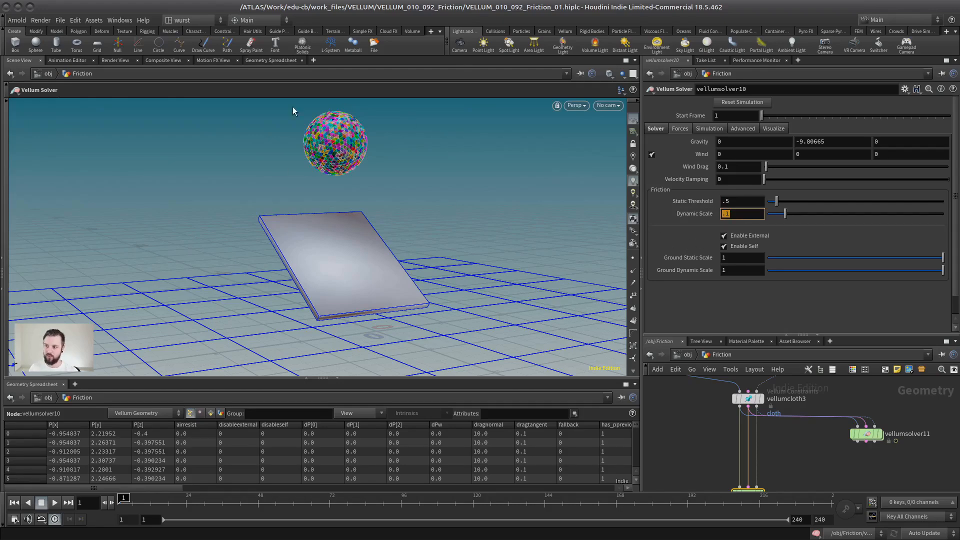
Play the simulation to check how the sphere slides on the tilted box, and return to frame 1
left_click(275, 194)
left_click_drag(274, 194, 311, 196, "alt")
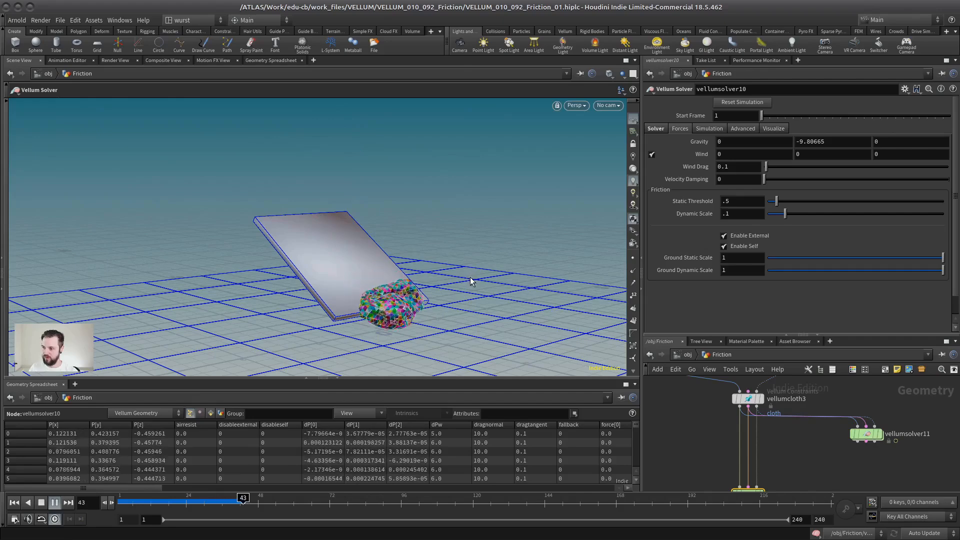
left_click(15, 503)
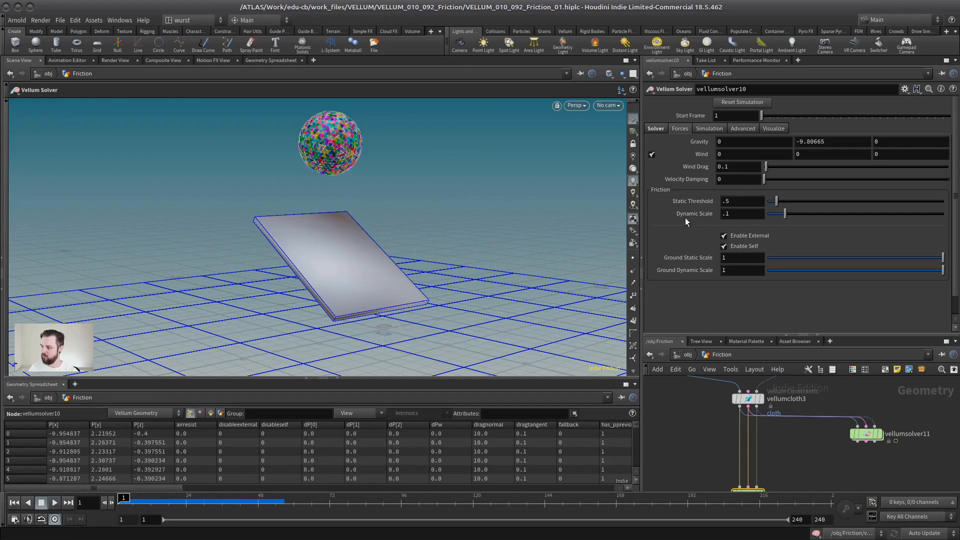
Set the solver's Dynamic Scale to .7, play the simulation, and return to frame 1
left_click(732, 214)
key("BackSpace")
type("7")
key("Return")
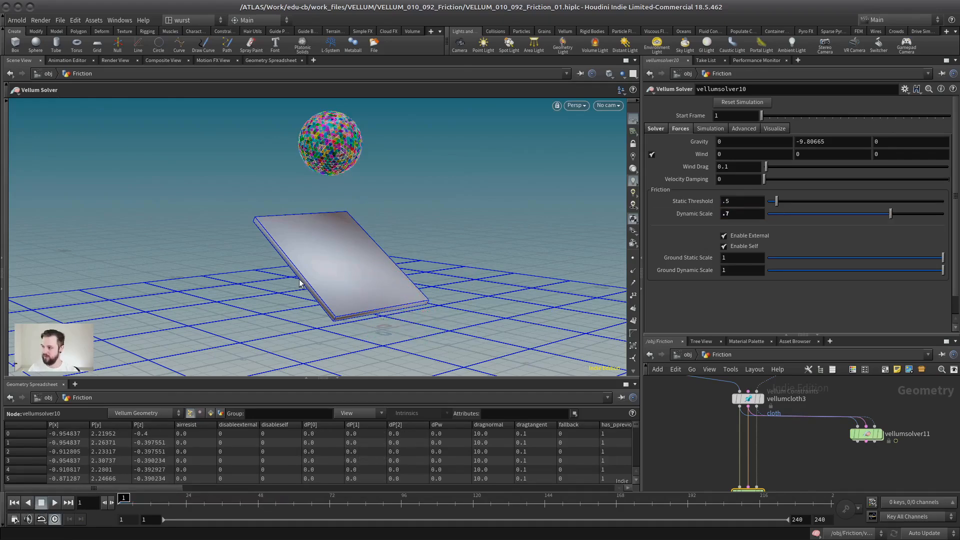
left_click(54, 502)
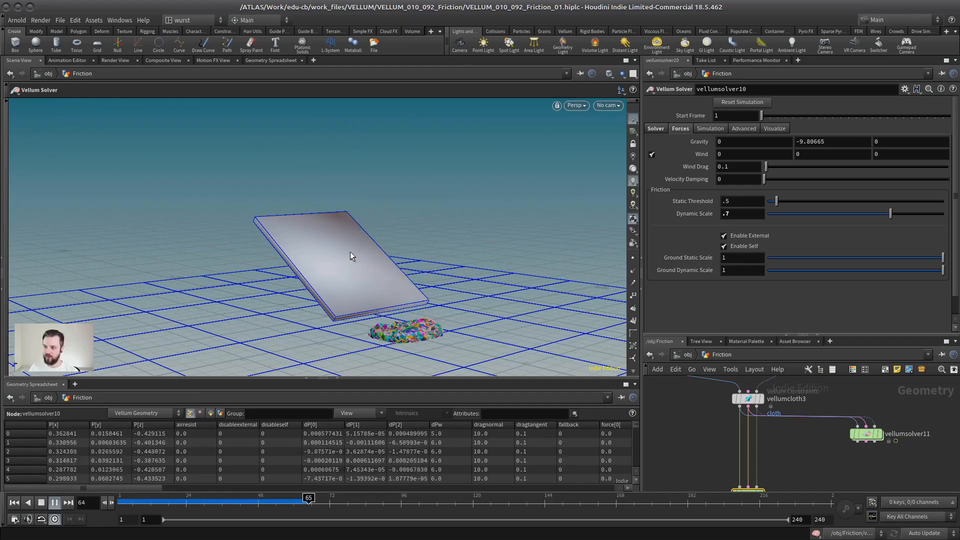
left_click(41, 503)
Set the Dynamic Scale to .85 and play the simulation to watch the sphere slide down the tilted box
left_click(748, 214)
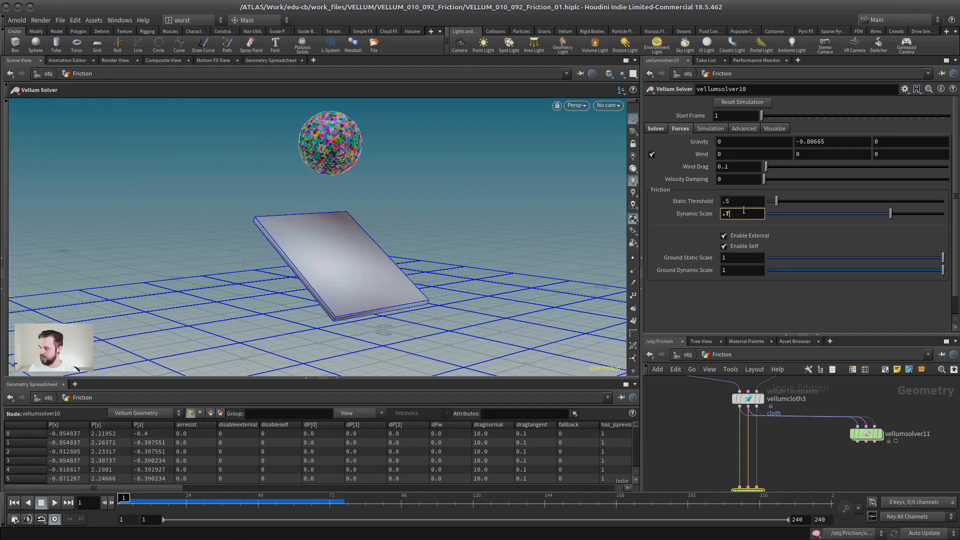
key("BackSpace")
type("85")
key("Return")
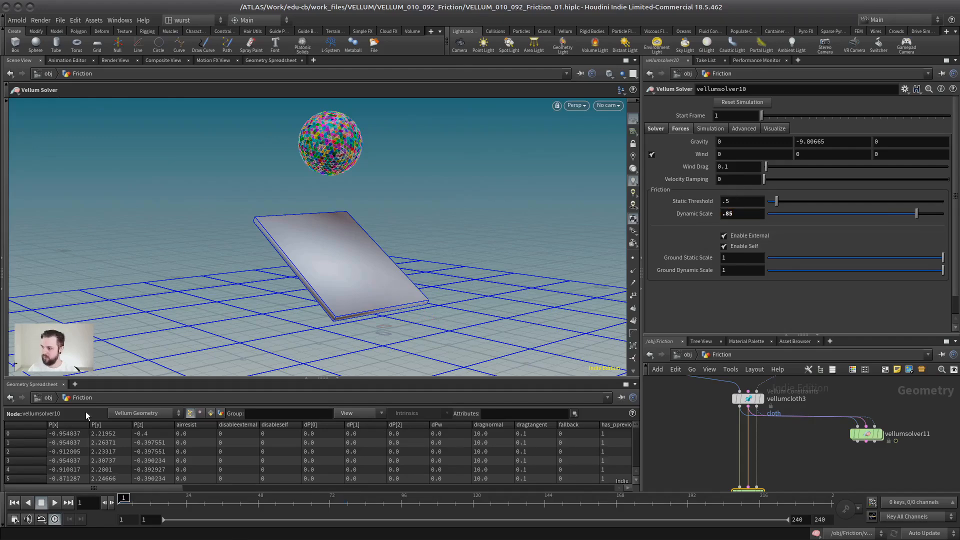
left_click(56, 502)
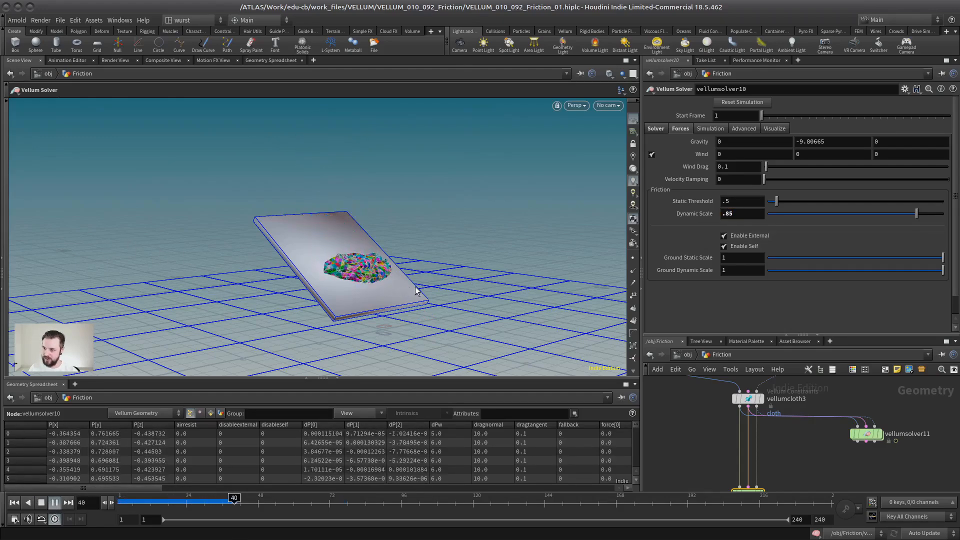
left_click_drag(429, 285, 506, 267, "alt")
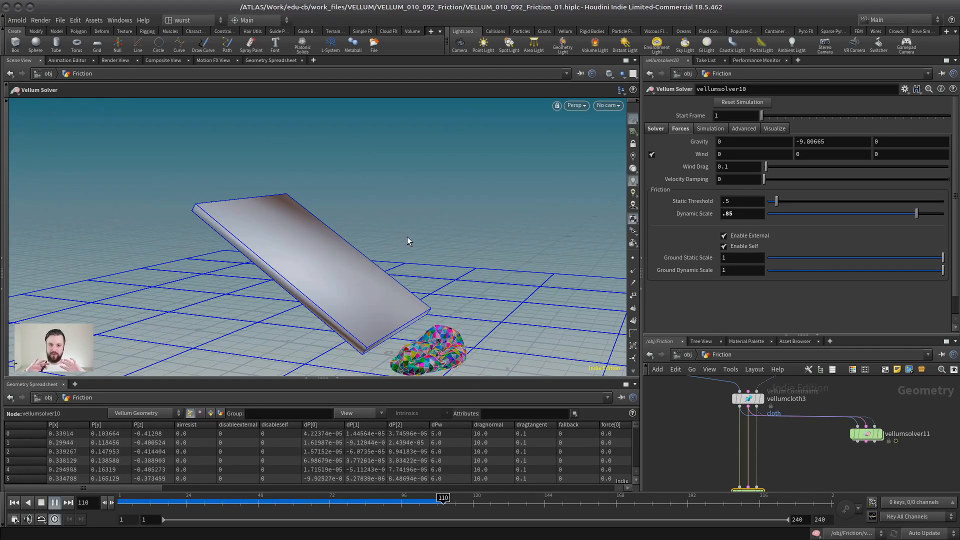
Replay the simulation from frame 1 and stop it once the sphere rests on the ground
left_click(55, 503)
left_click(20, 502)
left_click(55, 503)
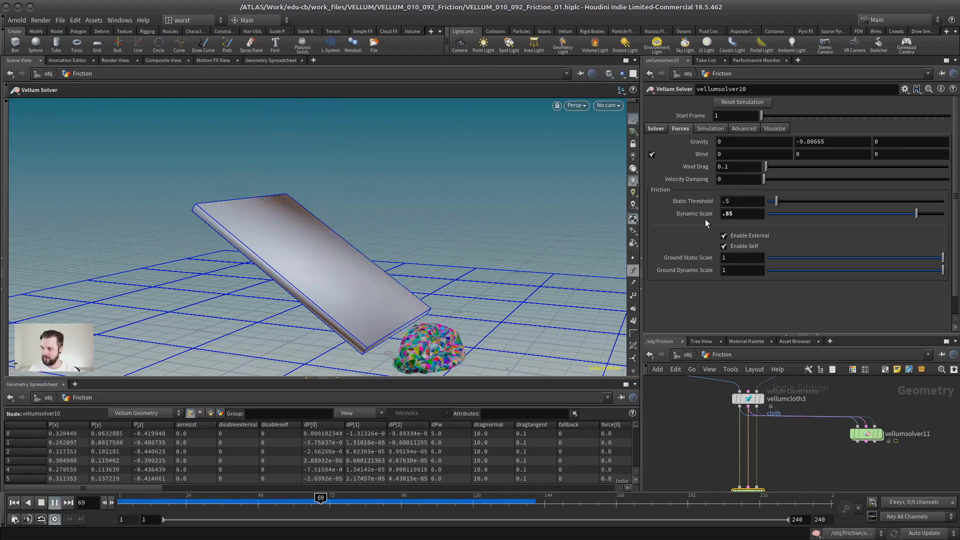
left_click(41, 503)
Set the Dynamic Scale to 0, play the simulation from frame 1, and return to the first frame
left_click(730, 213)
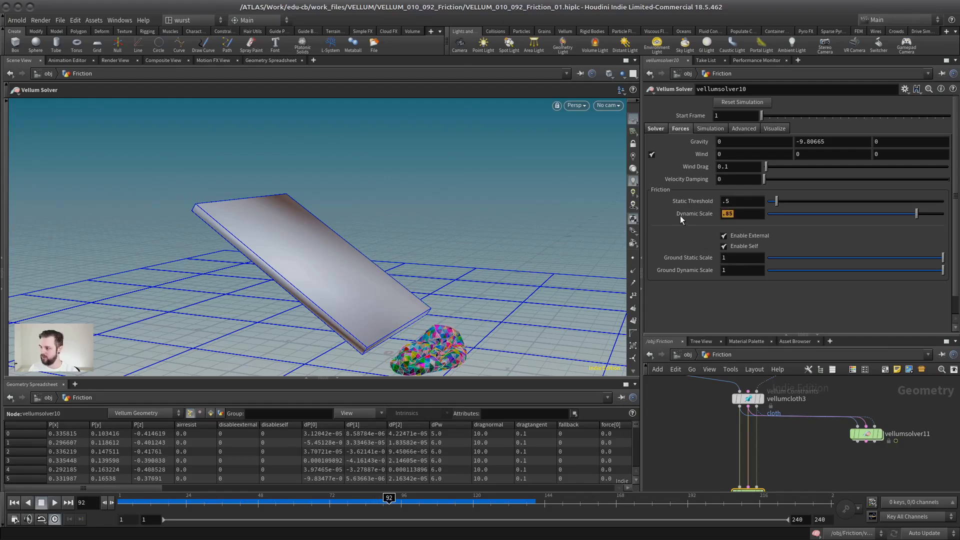
type("0")
key("Return")
left_click(14, 503)
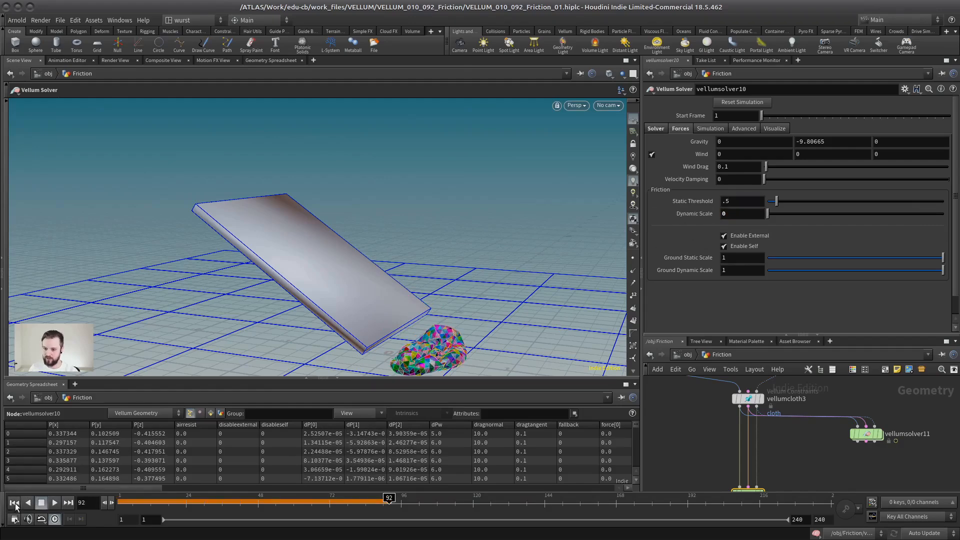
left_click(55, 502)
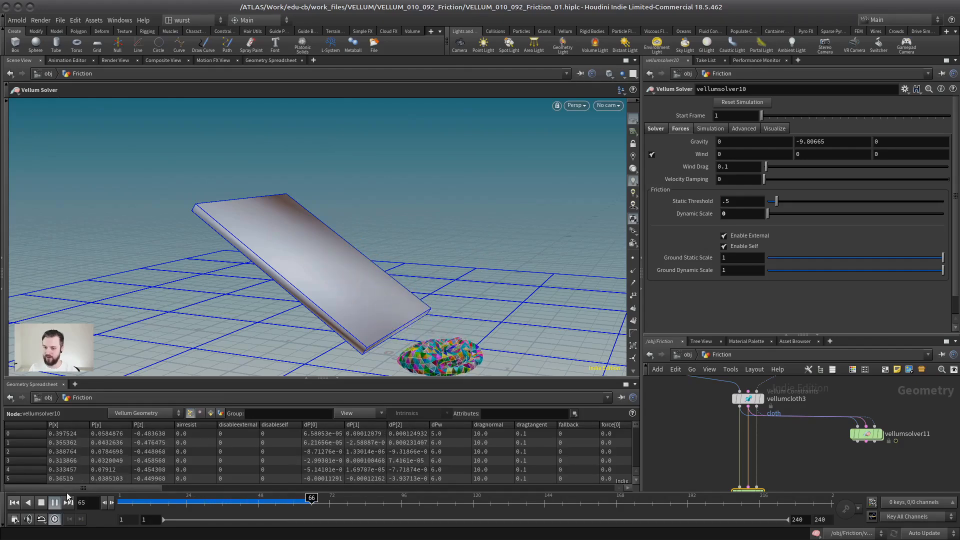
left_click(40, 504)
left_click(14, 501)
Set the Dynamic Scale to 1 with a Static Threshold of .5, play the simulation, and return to frame 1
double_click(731, 214)
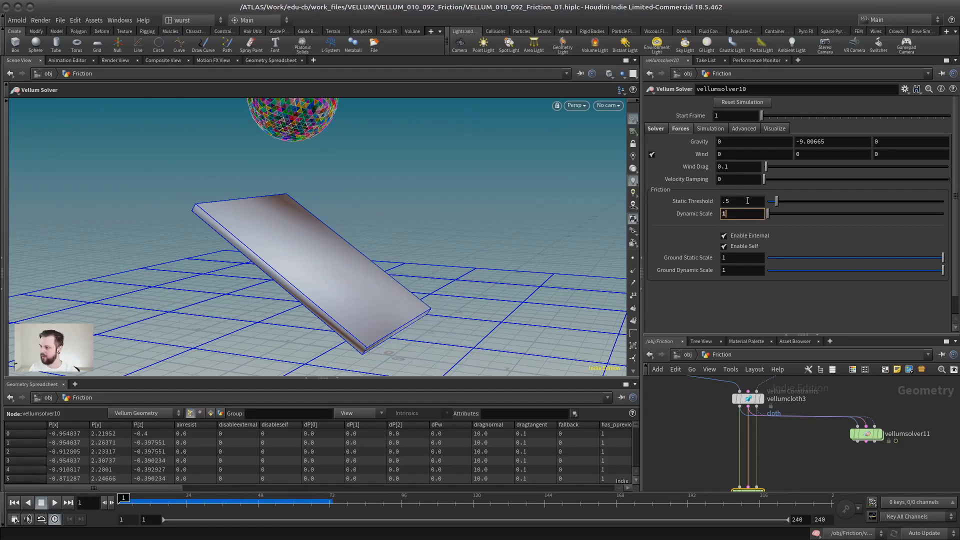
type("1")
left_click(740, 202)
type(".5")
left_click(55, 502)
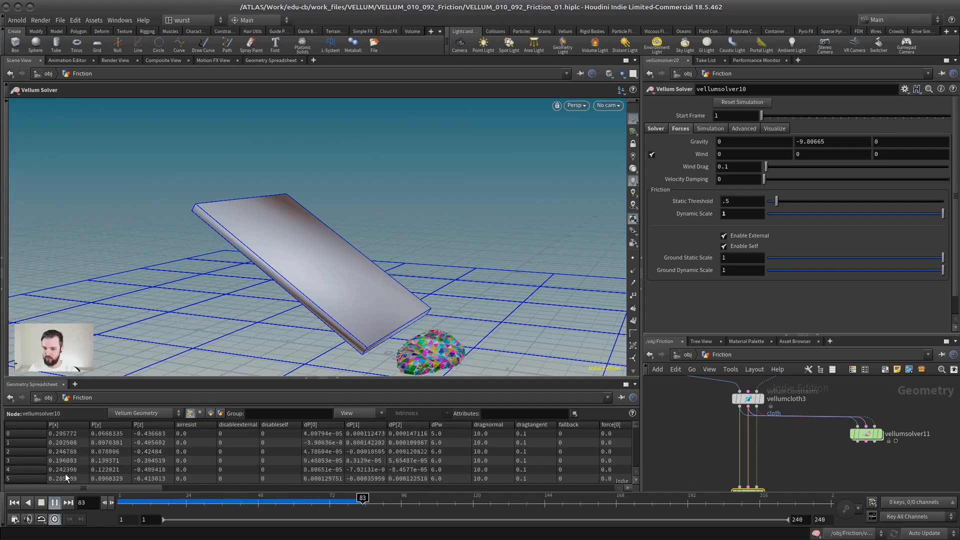
left_click(41, 502)
left_click(14, 503)
Set the Dynamic Scale to 0 and the Static Threshold to 10, and play the simulation
left_click_drag(420, 243, 325, 255, "alt")
left_click_drag(522, 226, 507, 227, "alt")
middle_click_drag(507, 227, 504, 250, "alt")
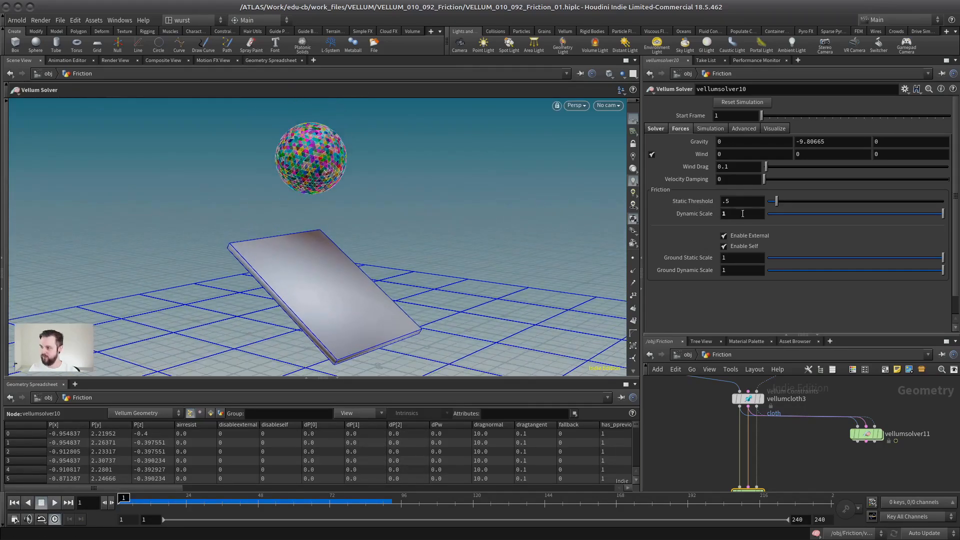
left_click_drag(790, 215, 765, 215)
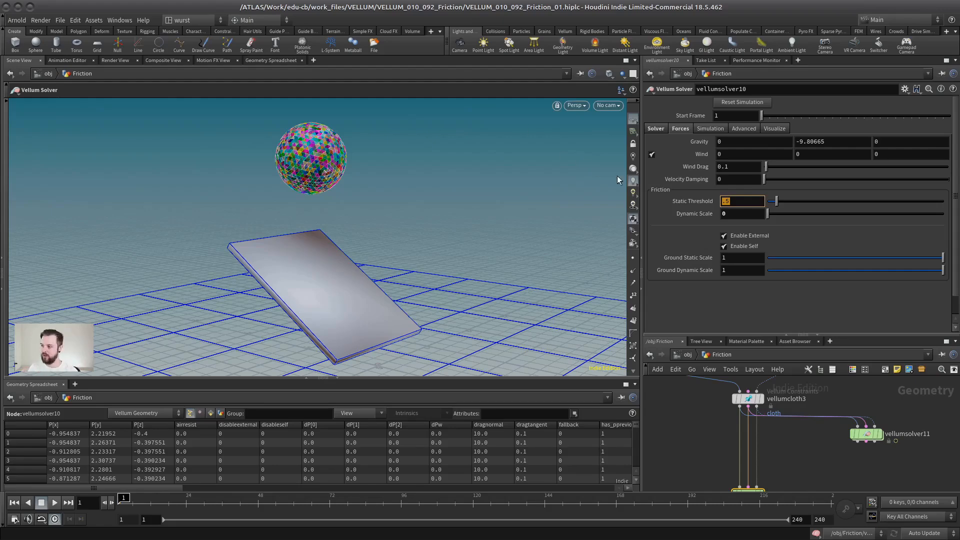
mouse_move(663, 200)
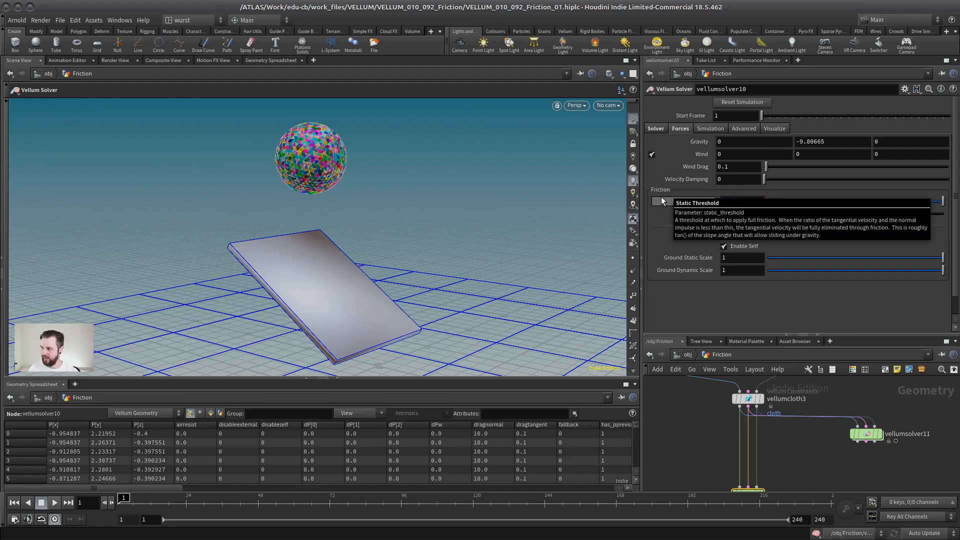
left_click(53, 503)
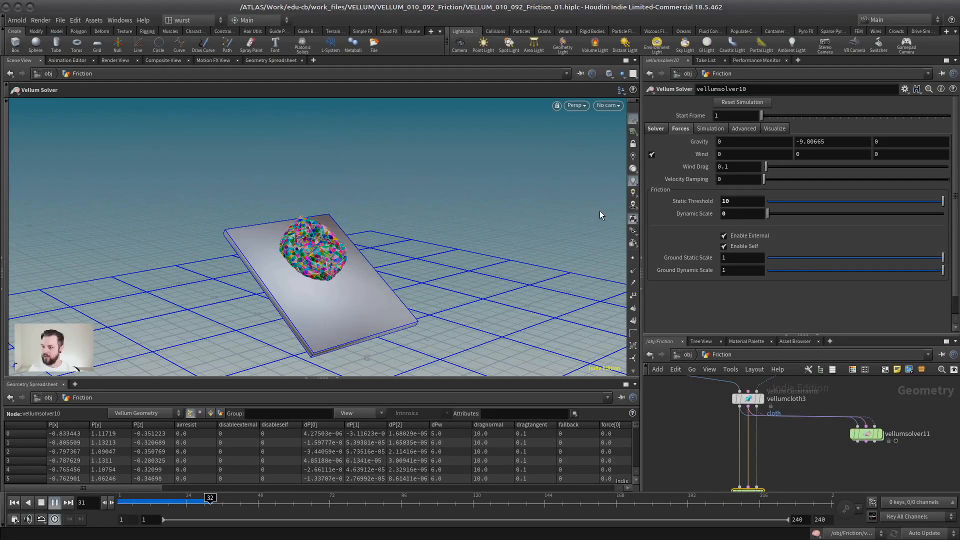
left_click(726, 201)
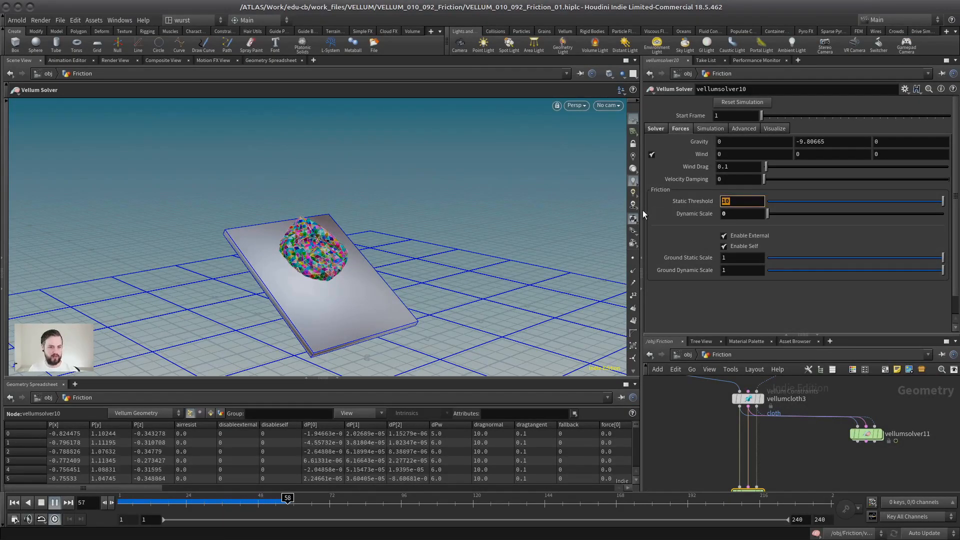
left_click(54, 502)
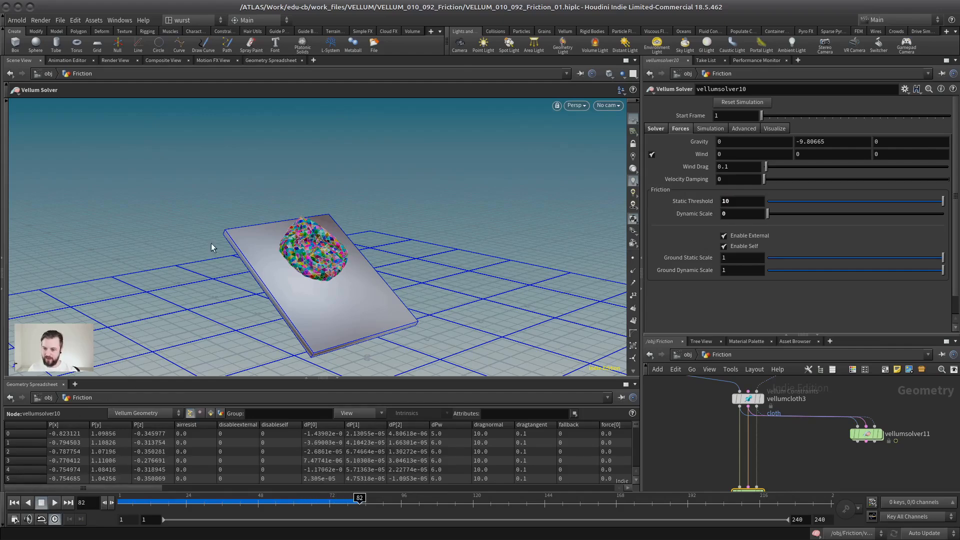
Scrub the timeline to frame 30 to examine how the sphere lands on the tilted box
mouse_move(697, 200)
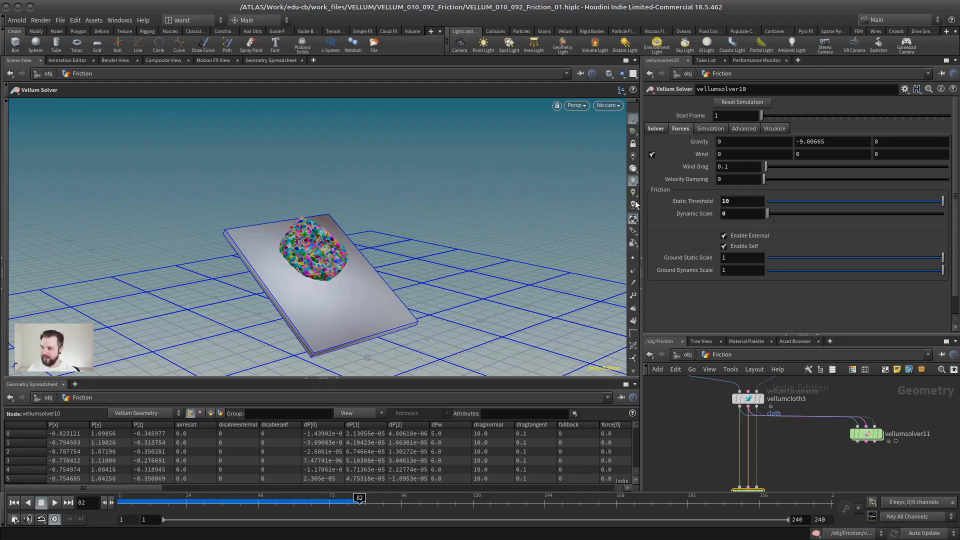
left_click_drag(737, 201, 650, 204)
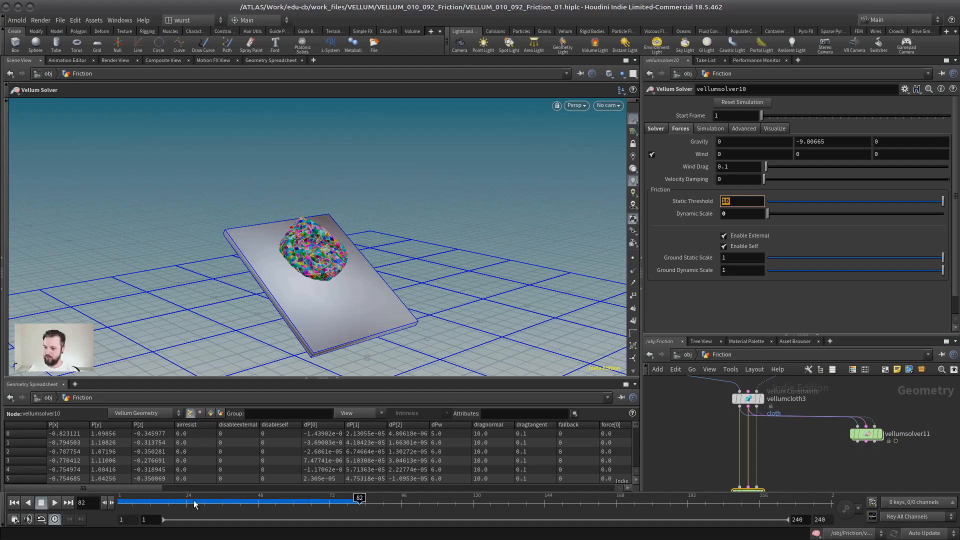
left_click_drag(136, 504, 204, 506)
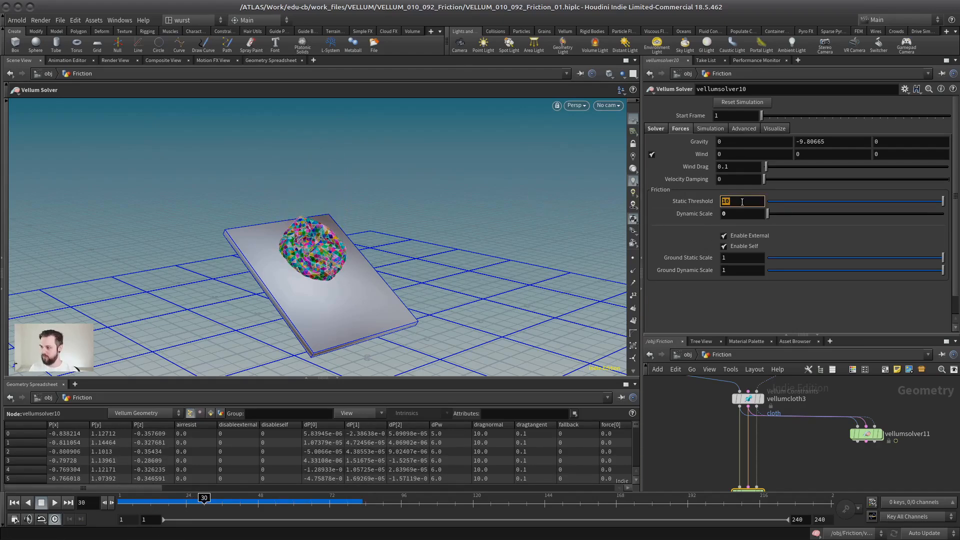
Set the Static Threshold to 0 and return to frame 1
left_click_drag(741, 203, 676, 202)
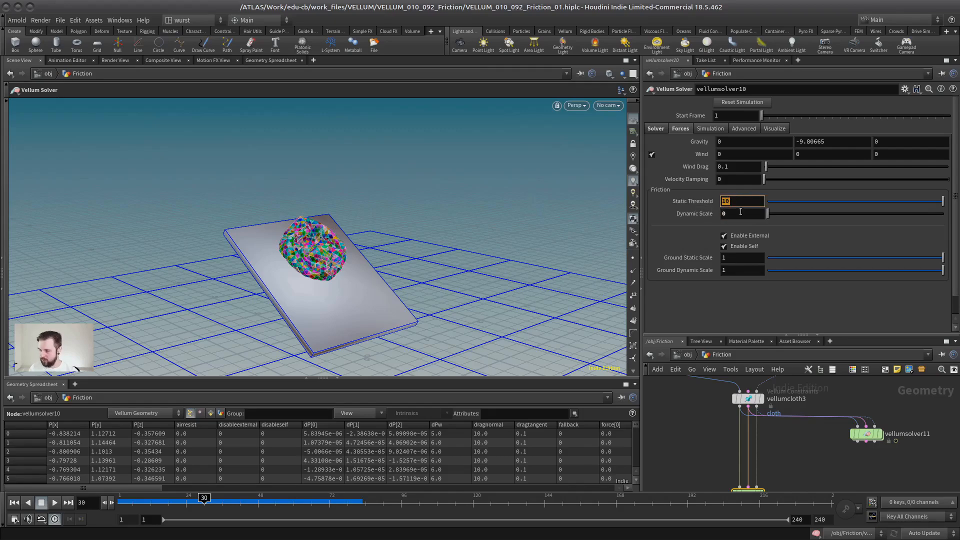
type("0")
key("Return")
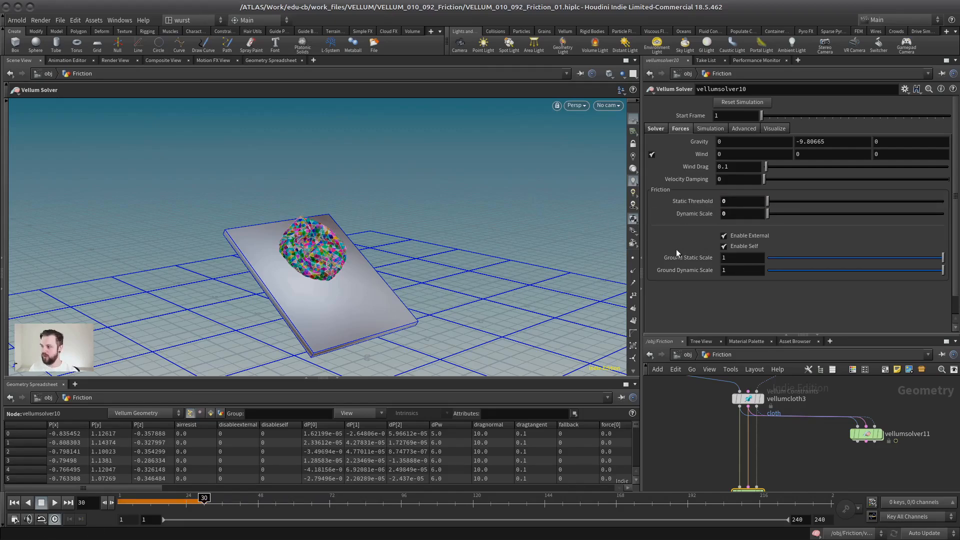
left_click(14, 503)
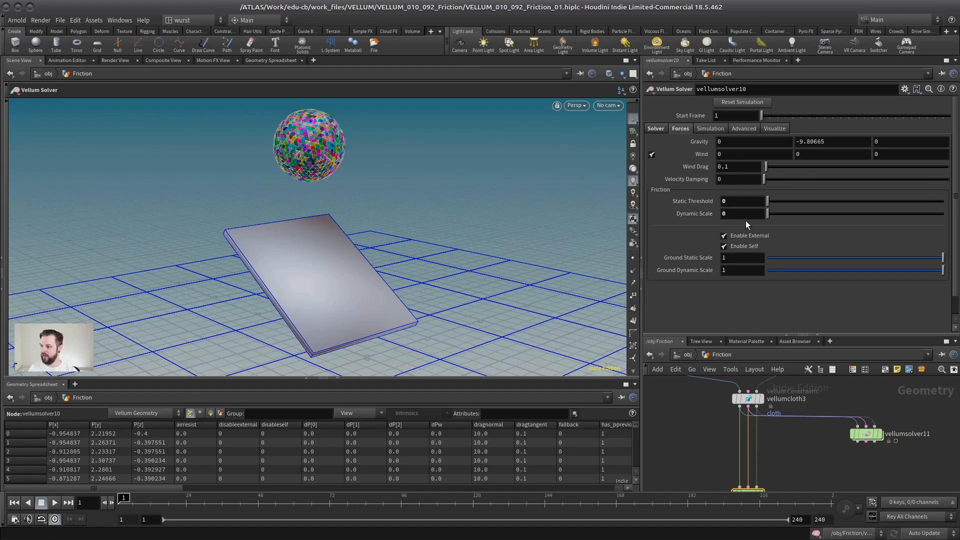
Set the Dynamic Scale to 0.6, play the simulation, and stop it at frame 63
type("0.6")
key("Return")
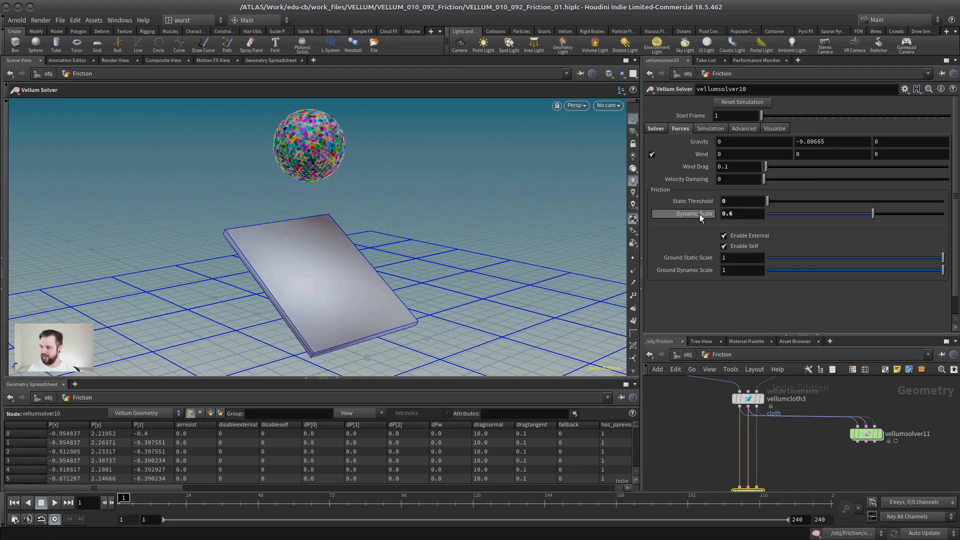
left_click(56, 502)
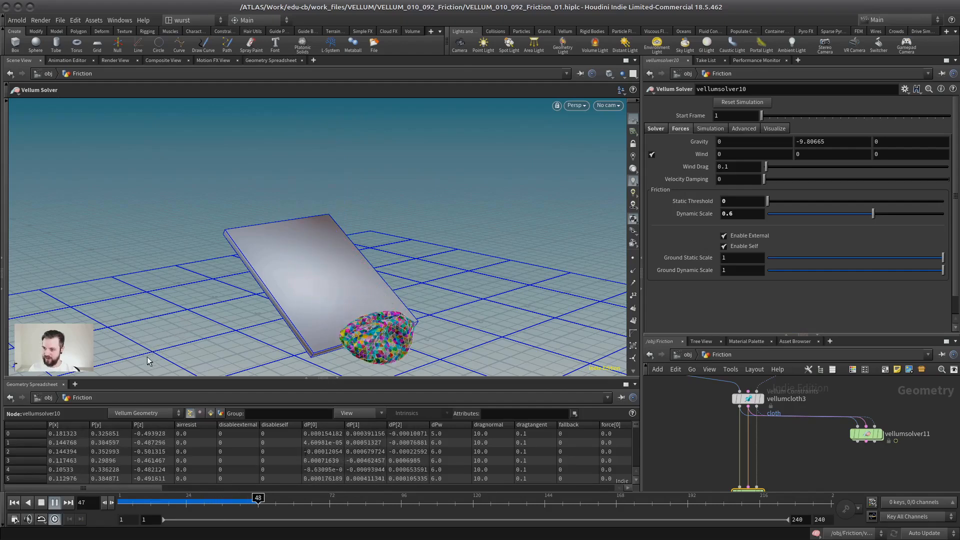
left_click(42, 502)
Display the merge1 node to compare the four prepared Vellum solver variants side by side on the tilted boxes
left_click_drag(773, 335, 759, 167)
scroll(828, 290, "down", 4)
middle_click_drag(828, 290, 655, 287)
middle_click_drag(834, 369, 718, 323)
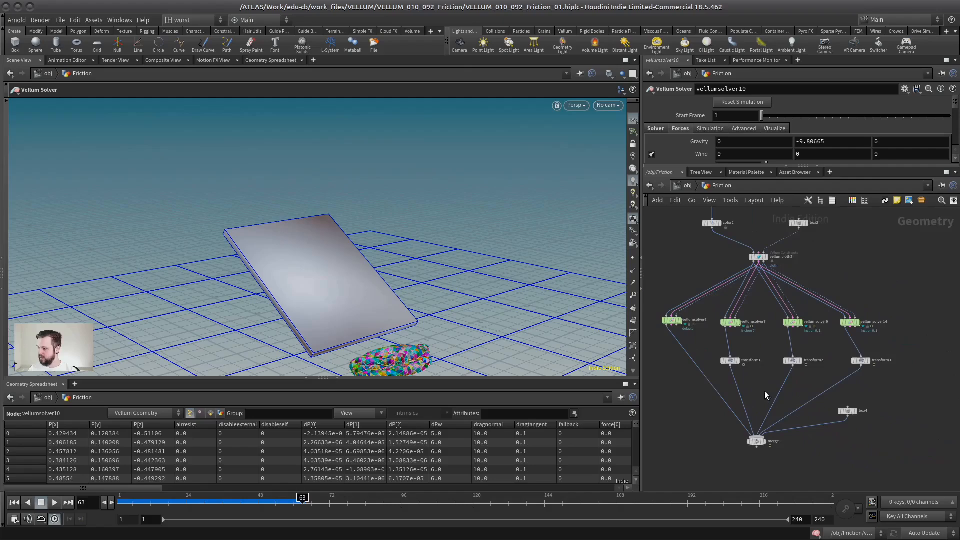
left_click(765, 442)
left_click(757, 442)
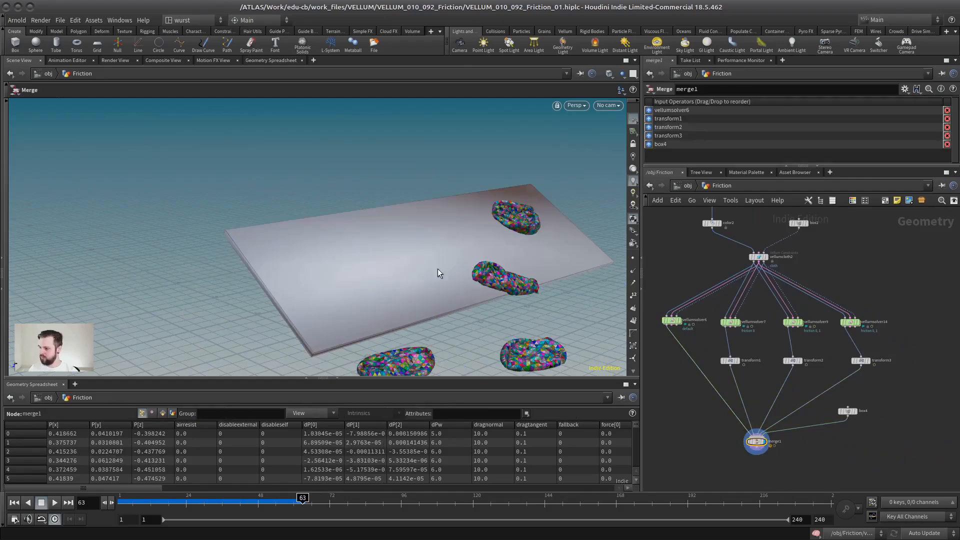
left_click_drag(437, 269, 345, 238, "alt")
middle_click_drag(345, 238, 347, 263, "alt")
middle_click_drag(699, 284, 722, 294)
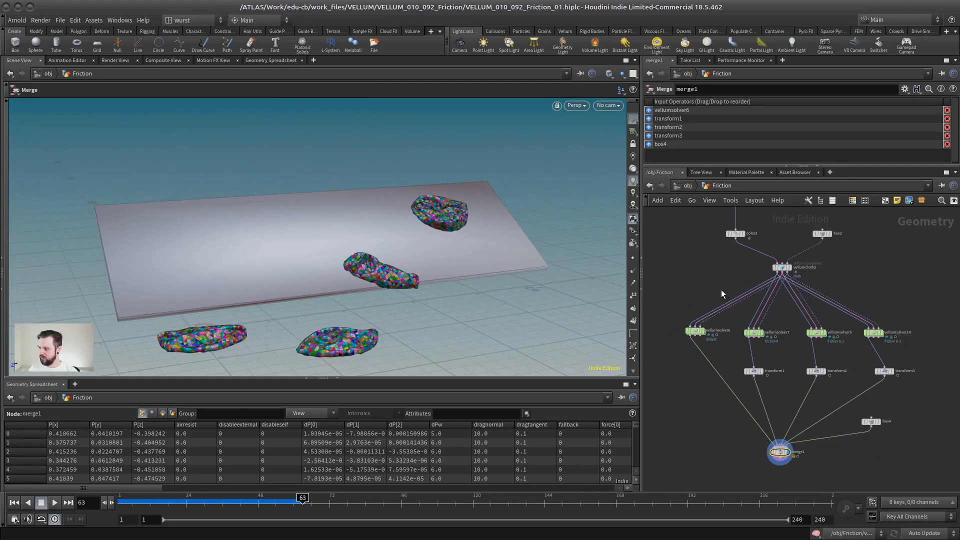
Examine the friction settings of the vellumsolver6 and vellumsolver7 nodes
left_click(695, 331)
left_click_drag(738, 167, 747, 280)
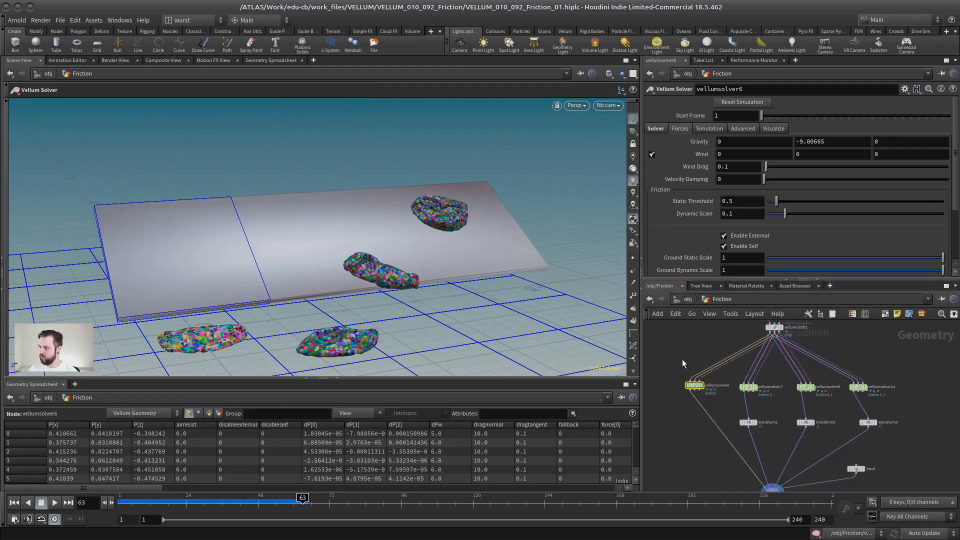
left_click(744, 376)
middle_click_drag(723, 380, 706, 342)
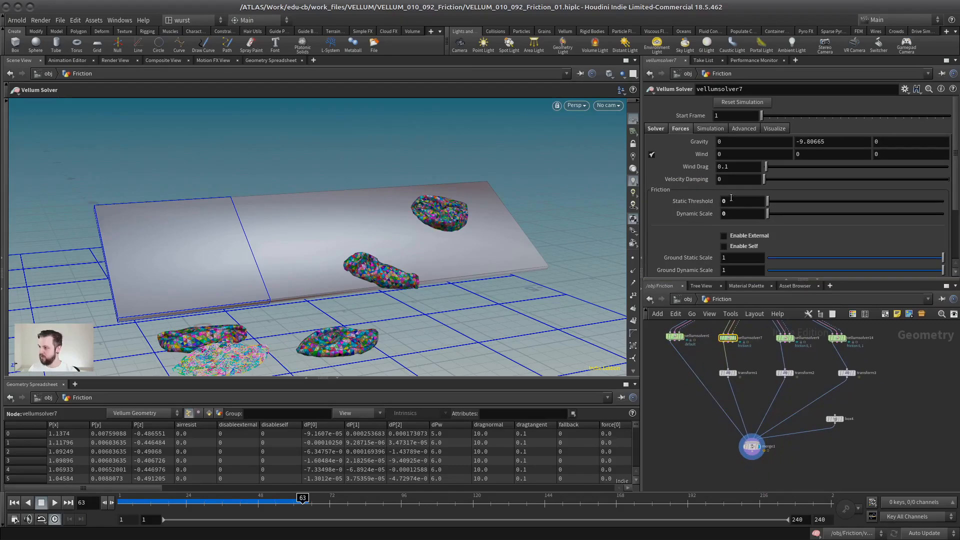
middle_click_drag(803, 326, 803, 342)
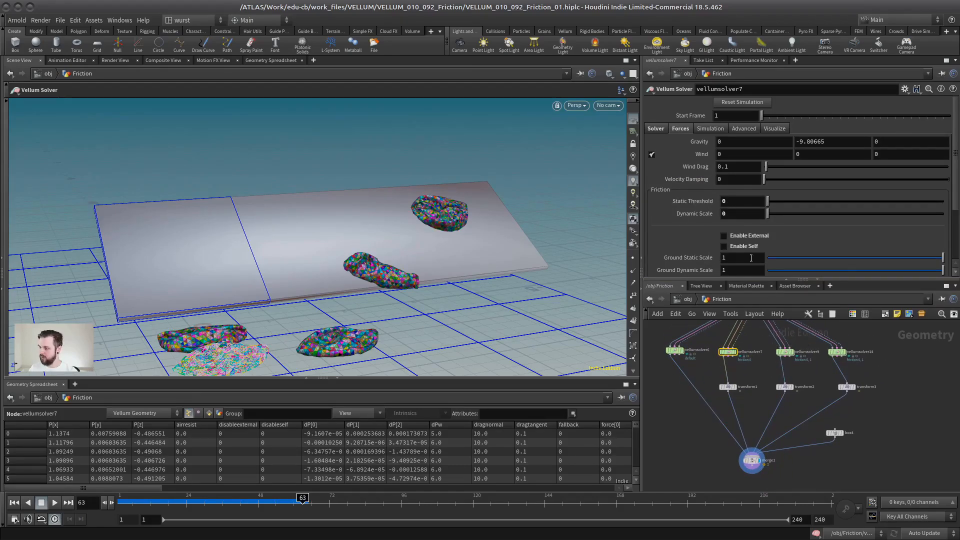
Examine the Static Threshold and Dynamic Scale of the vellumsolver9 node
left_click(768, 356)
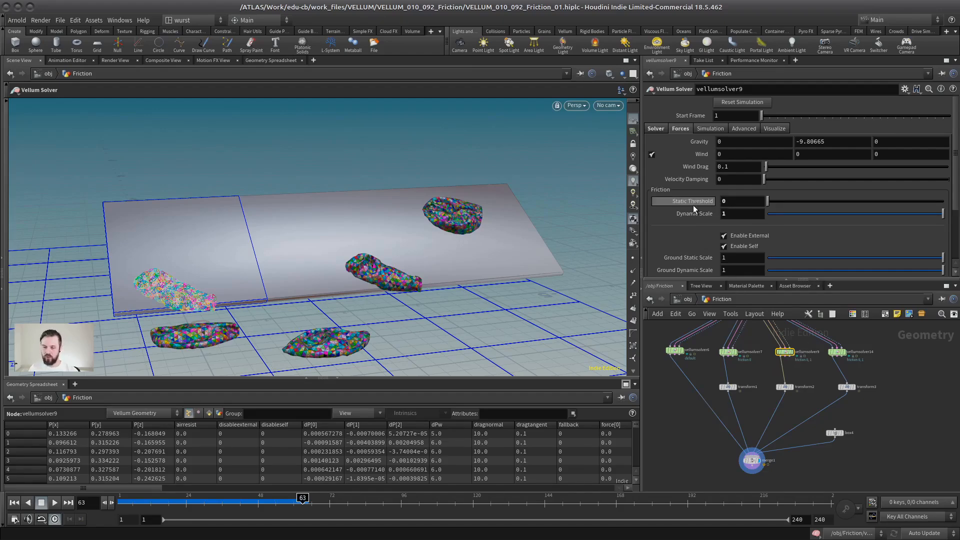
left_click_drag(738, 214, 685, 245)
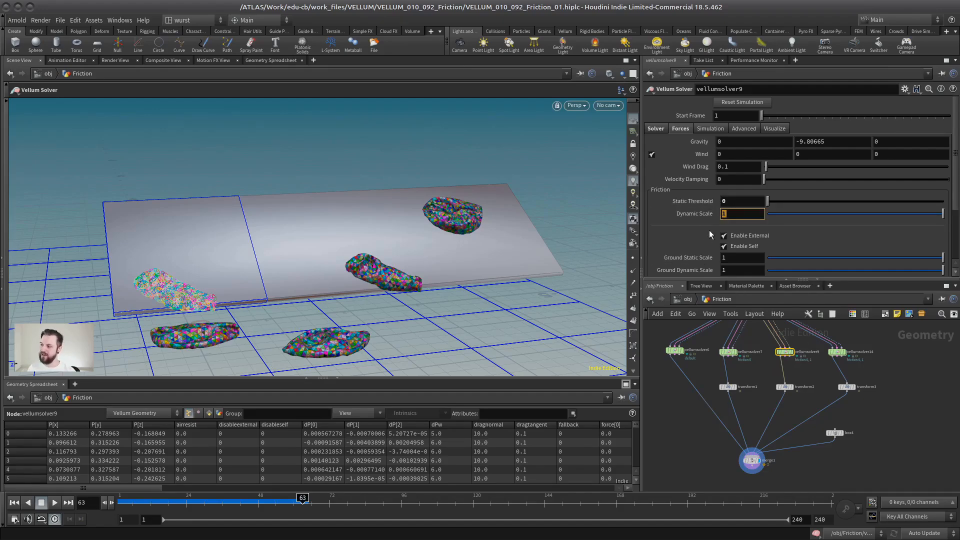
left_click(731, 202)
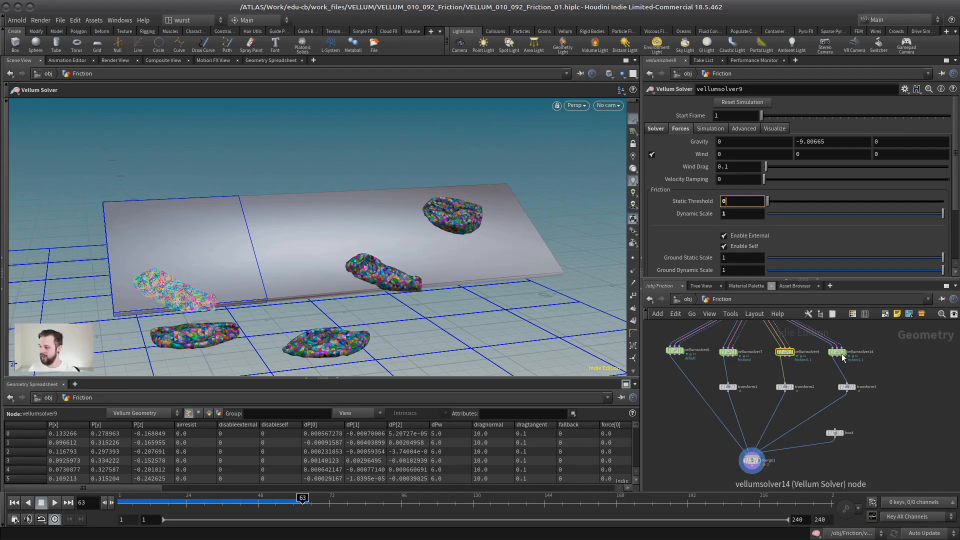
Examine the Static Threshold and Dynamic Scale of the vellumsolver14 node
left_click(866, 352)
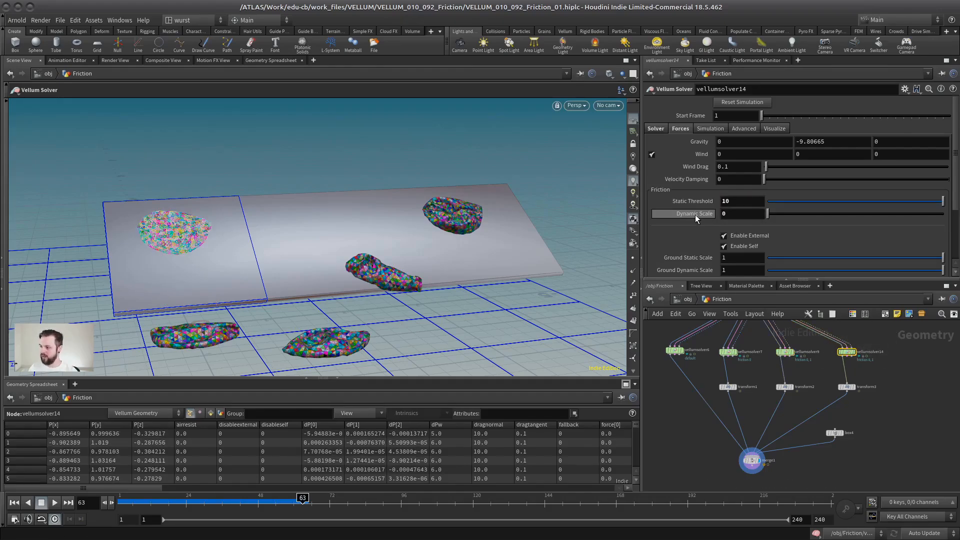
left_click_drag(736, 214, 702, 226)
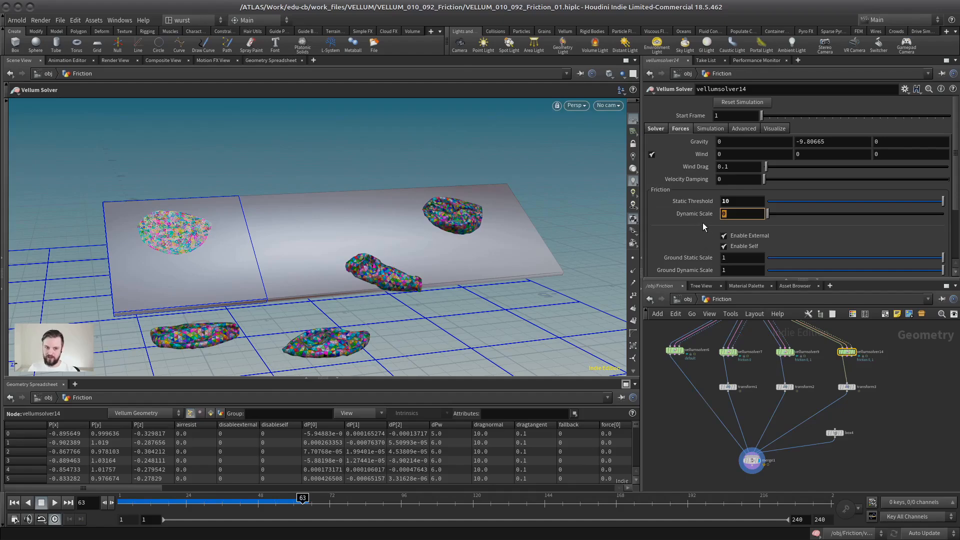
key("shift+Tab")
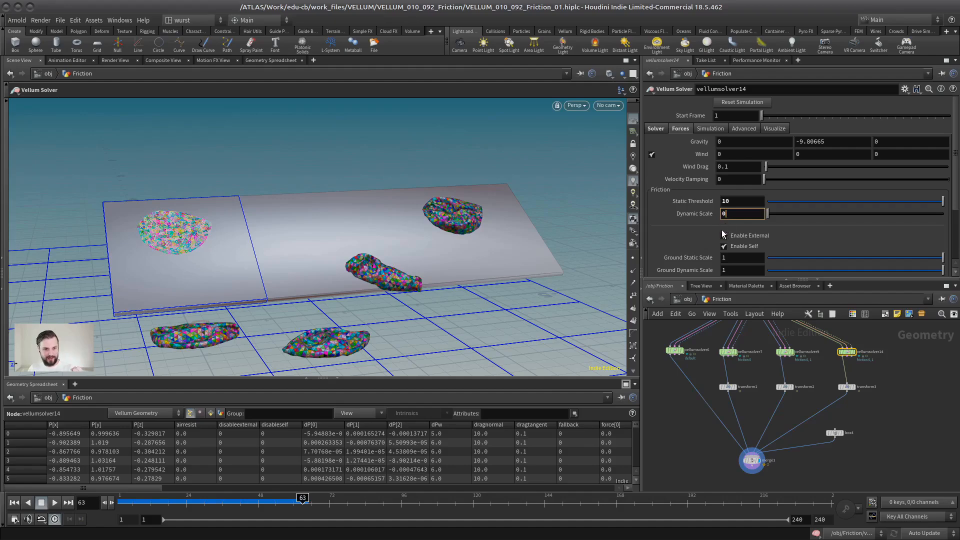
Select the merge1 node and scrub its simulation to frame 50 to compare how the four cloth spheres slide
left_click(750, 468)
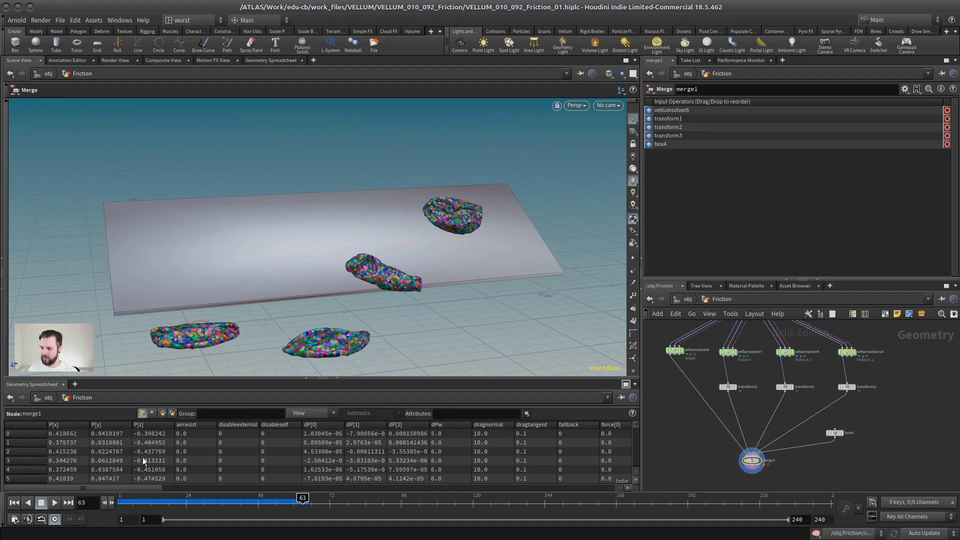
left_click(14, 502)
left_click(54, 502)
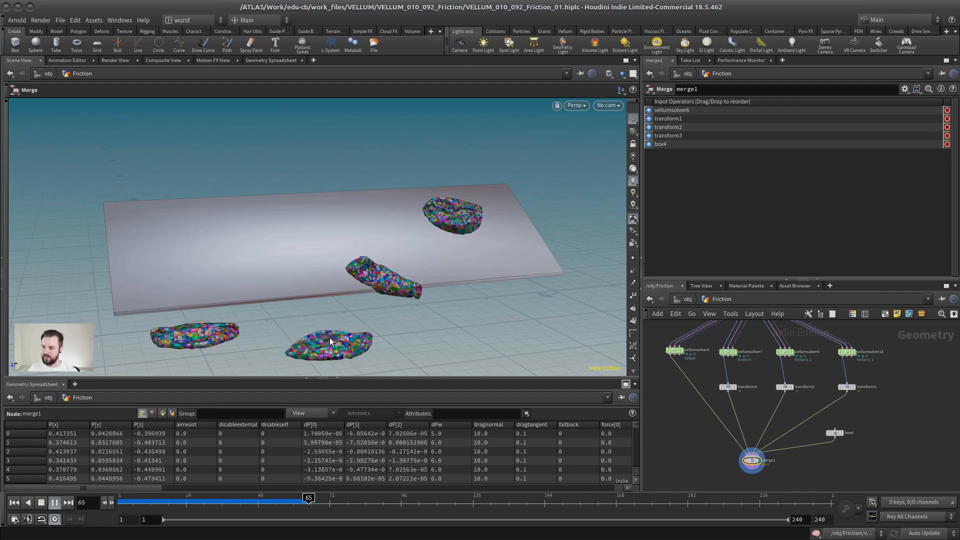
left_click(121, 495)
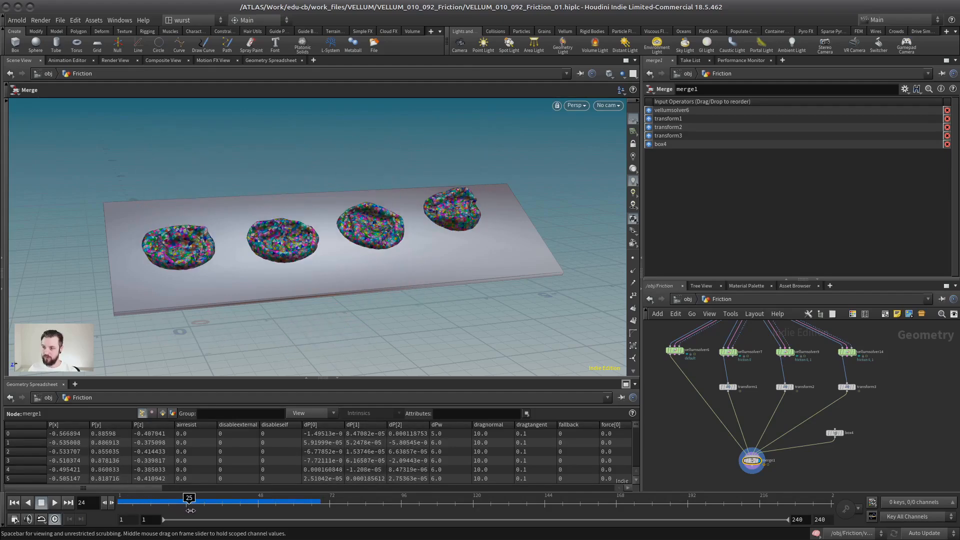
key("Escape")
left_click_drag(258, 281, 273, 257)
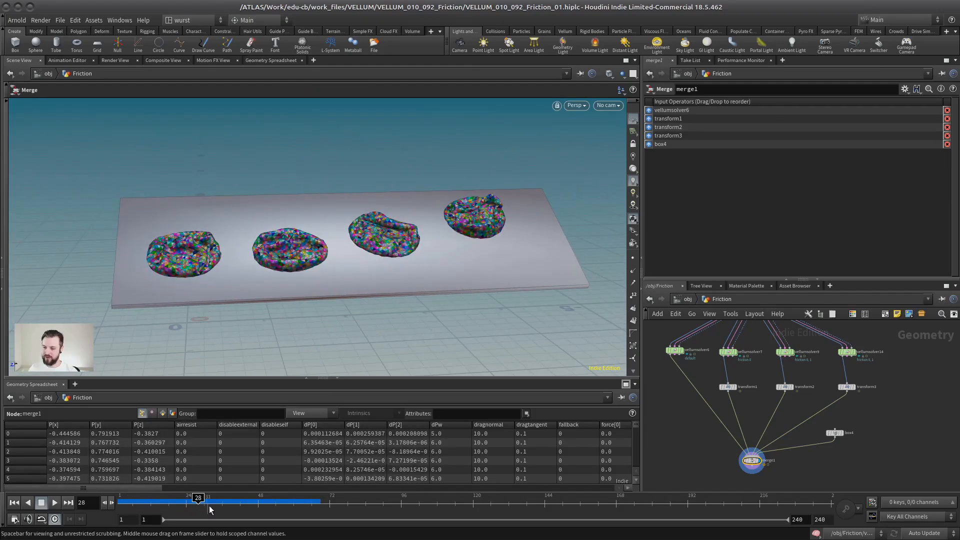
left_click_drag(209, 505, 265, 484)
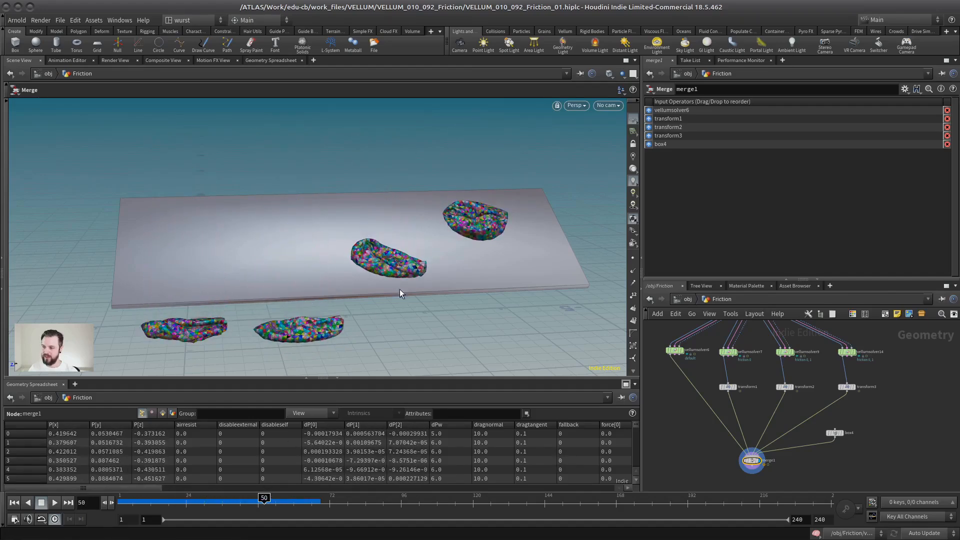
Select the vellumsolver9 node, scrub through its sliding motion, and replay the simulation from the first frame
left_click(785, 352)
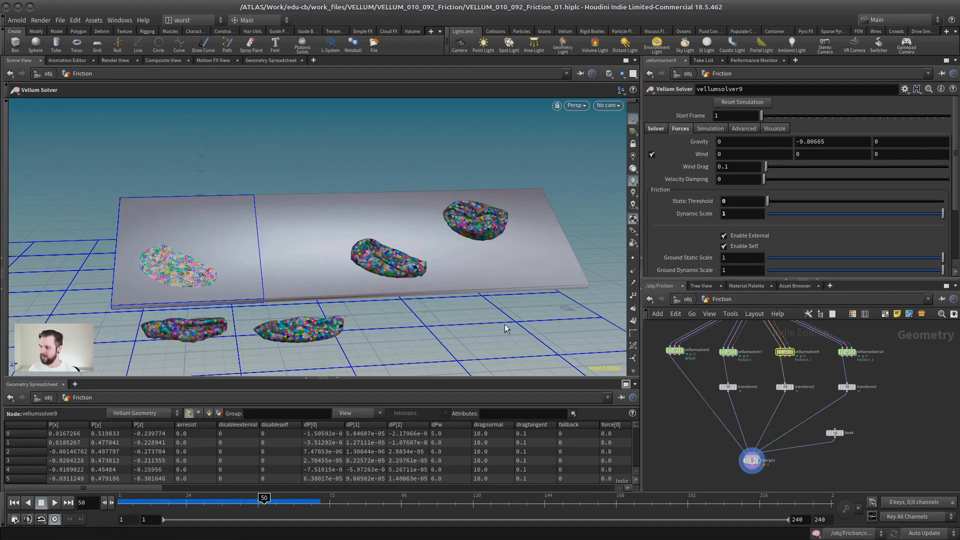
mouse_move(150, 503)
left_mouse_down()
mouse_move(123, 503)
mouse_move(342, 516)
left_mouse_up()
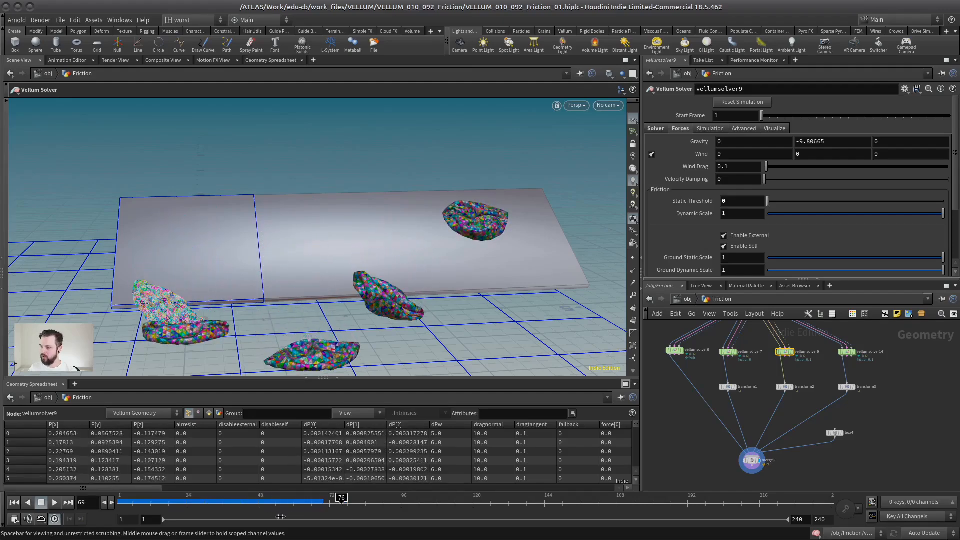
left_click(14, 503)
left_click(54, 503)
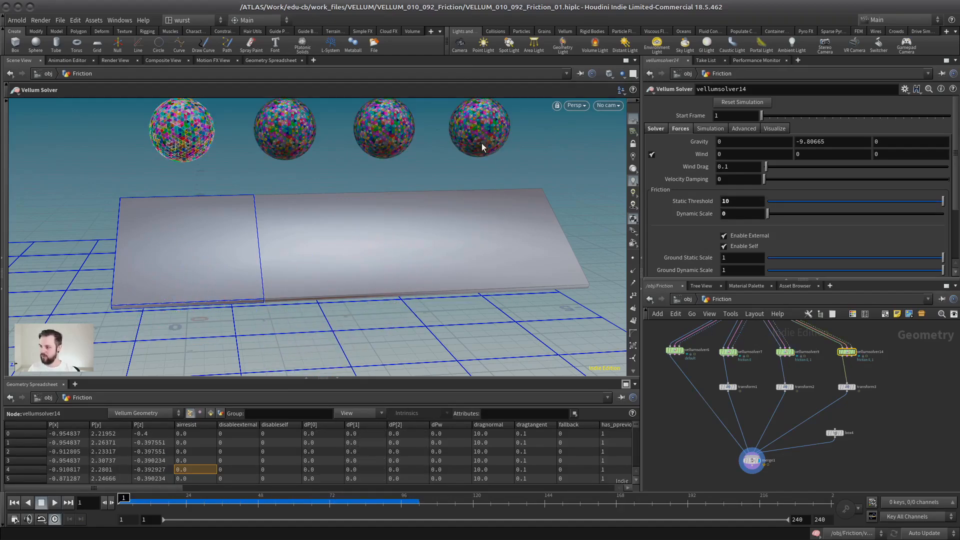
Inspect the Static Threshold of vellumsolver14 and play the comparison simulation through to frame 120
left_click_drag(732, 201, 715, 212)
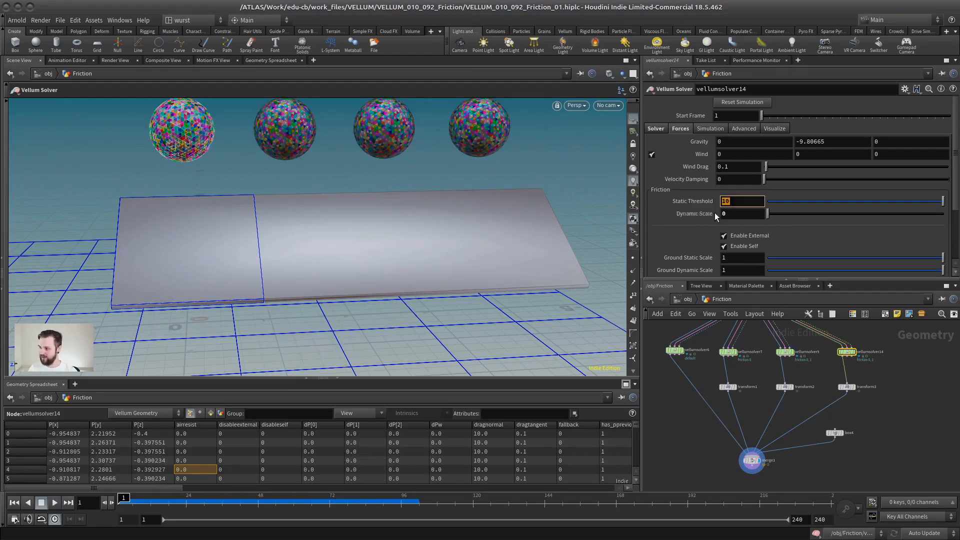
left_click(55, 502)
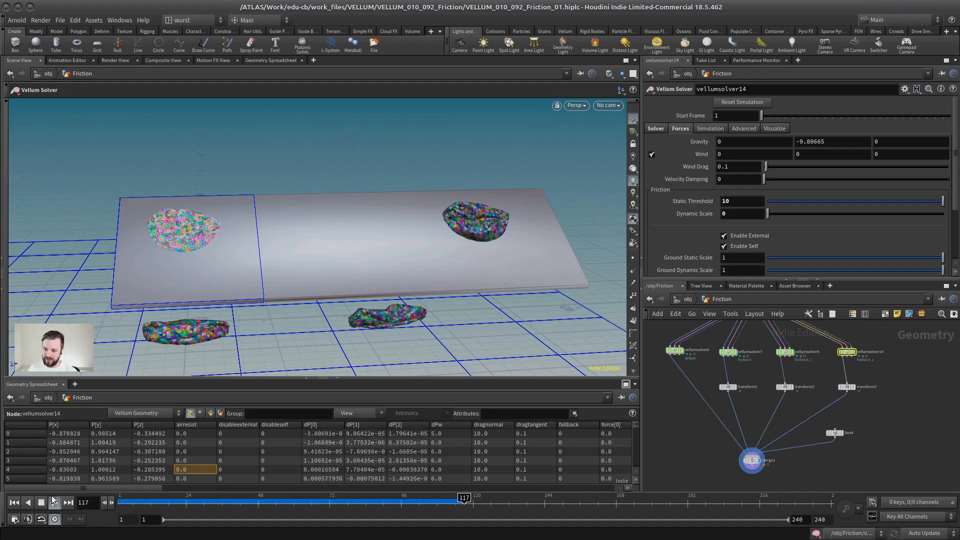
left_click(54, 503)
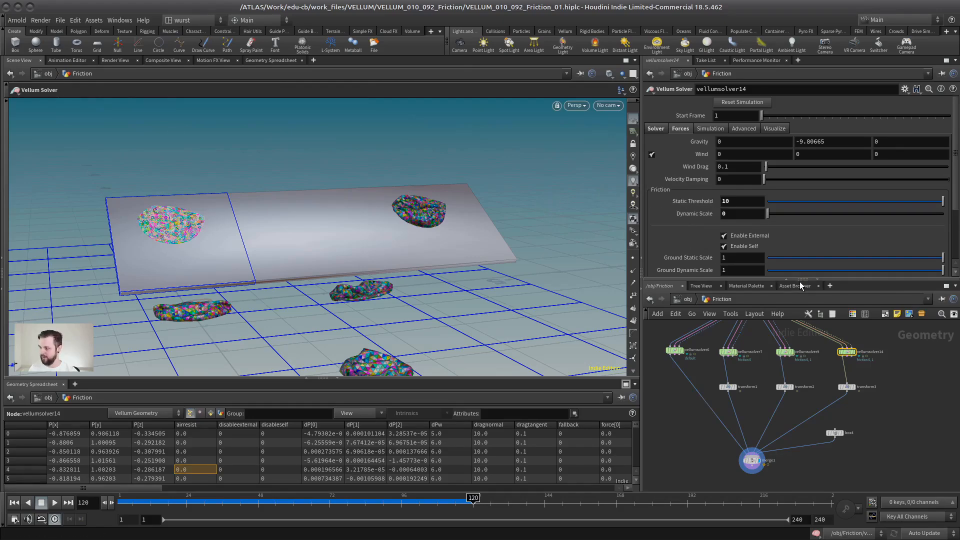
Leave the Friction network and open the Friction_attrib geometry object
left_click_drag(800, 279, 801, 158)
right_click_drag(870, 256, 847, 242)
middle_click_drag(847, 242, 796, 318)
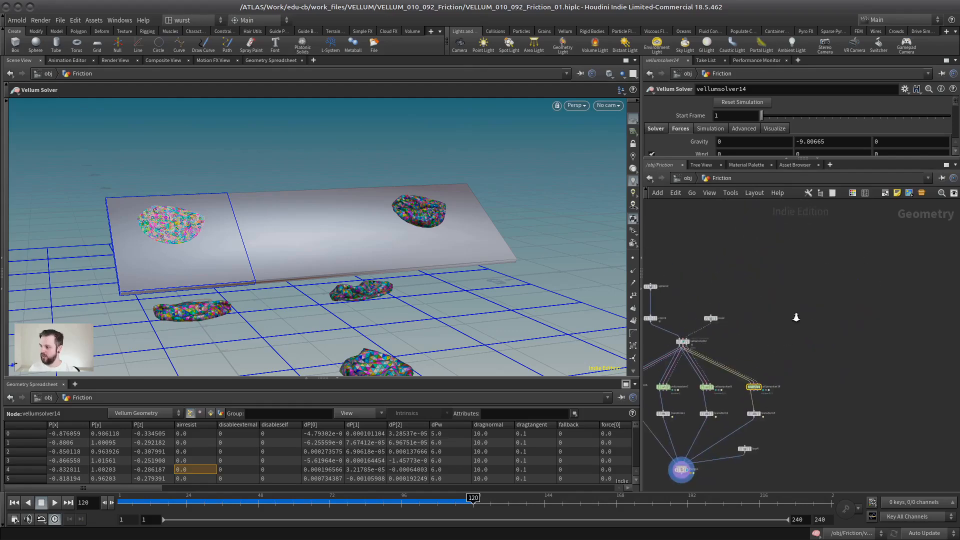
right_click_drag(796, 318, 784, 330)
middle_click_drag(784, 330, 830, 329)
left_click(678, 178)
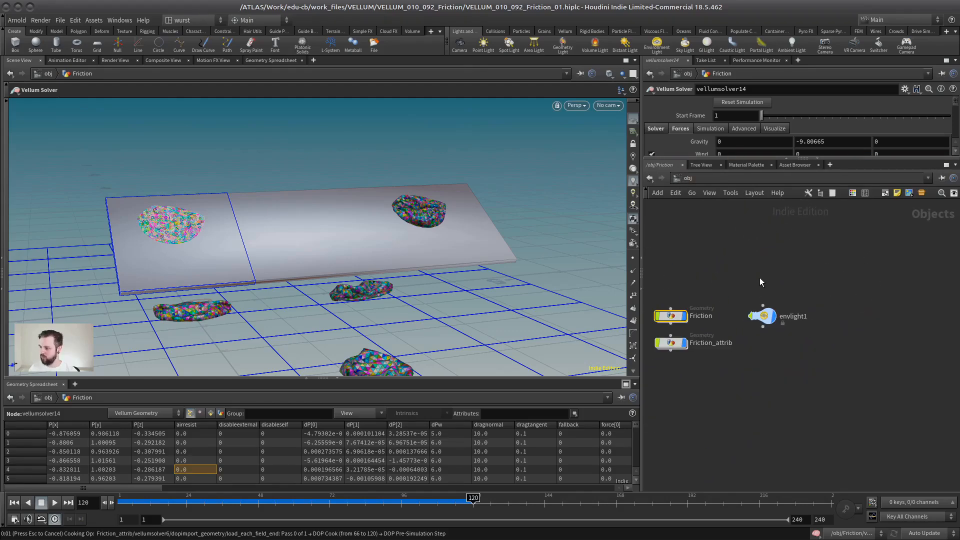
right_click_drag(715, 298, 702, 274)
double_click(695, 373)
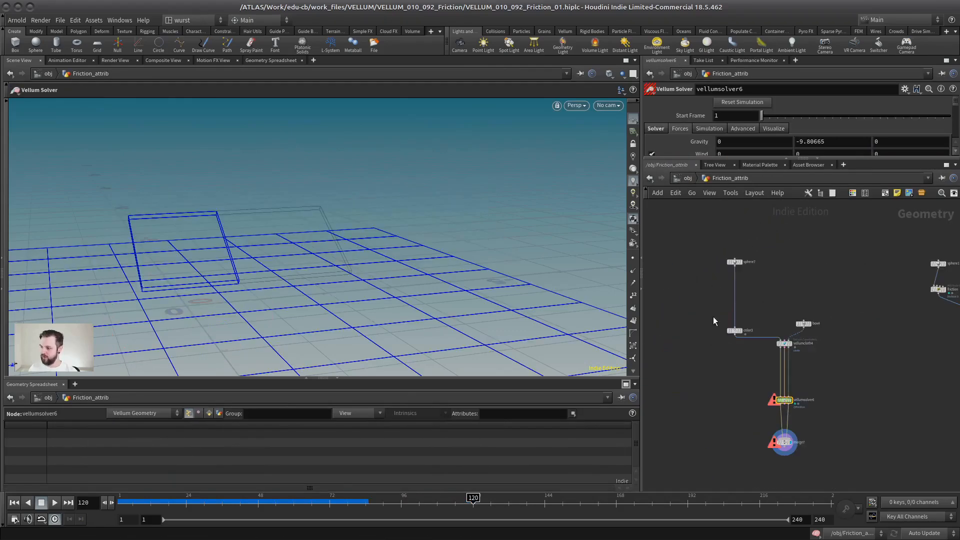
Examine the Static Threshold and Dynamic Scale of the vellumsolver6 node in the Friction_attrib network
scroll(817, 383, "up", 2)
scroll(735, 350, "up", 2)
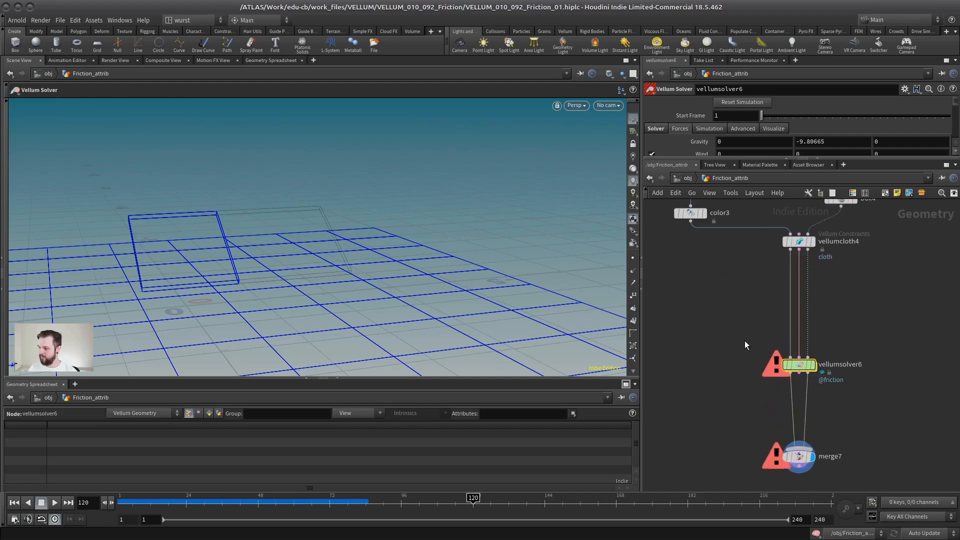
left_click_drag(776, 160, 775, 258)
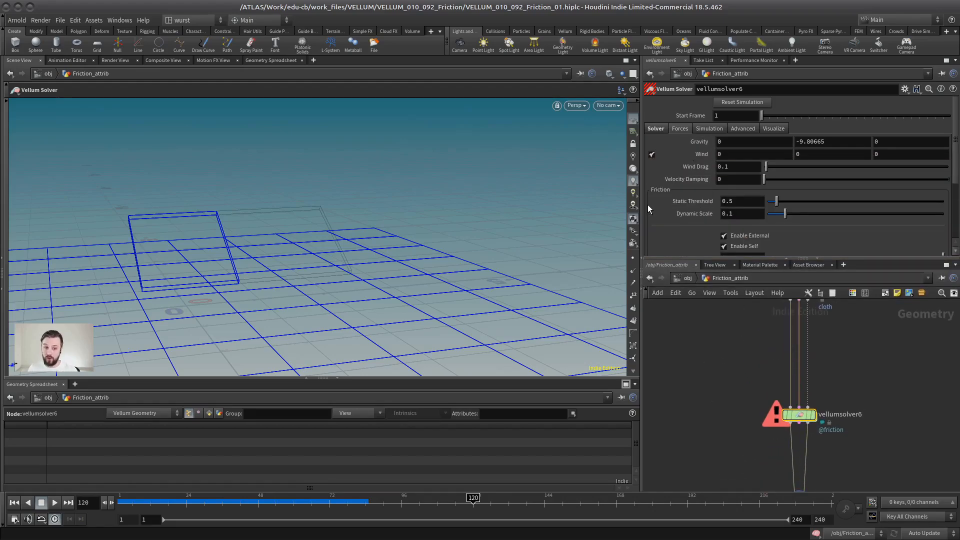
scroll(725, 337, "down", 3)
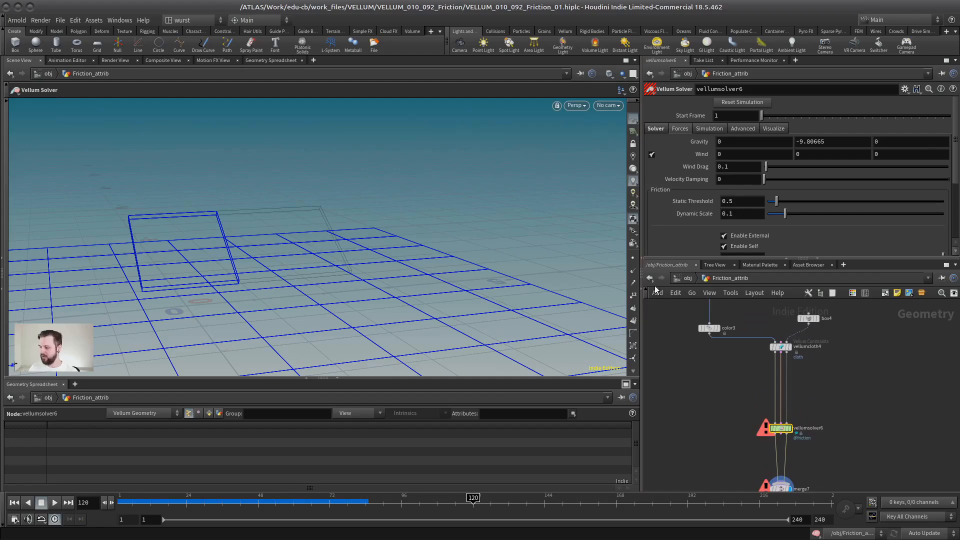
middle_click_drag(684, 361, 655, 286)
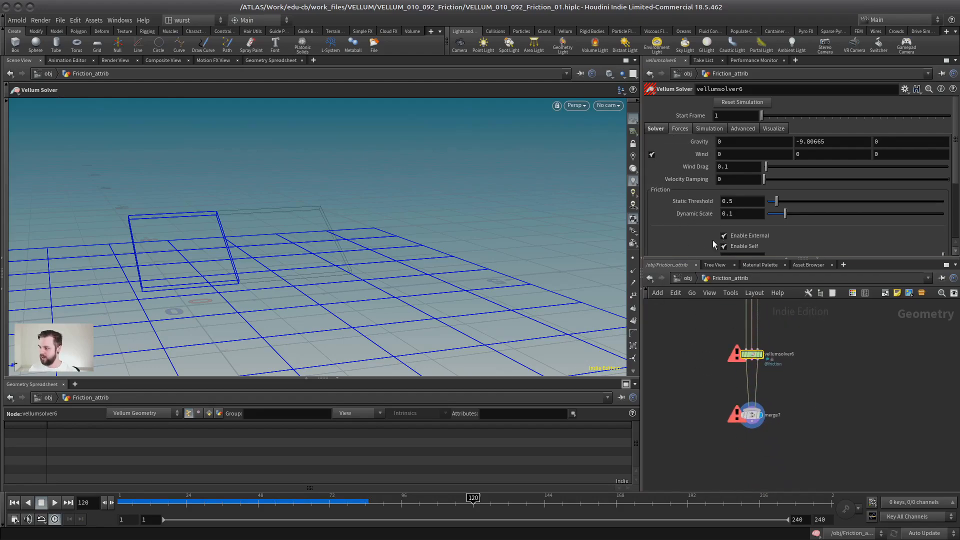
middle_click_drag(709, 328, 700, 240)
Play the Friction_attrib simulation from frame 1, watch the sphere on the tilted box, and rewind to the first frame
left_click_drag(718, 418, 795, 462)
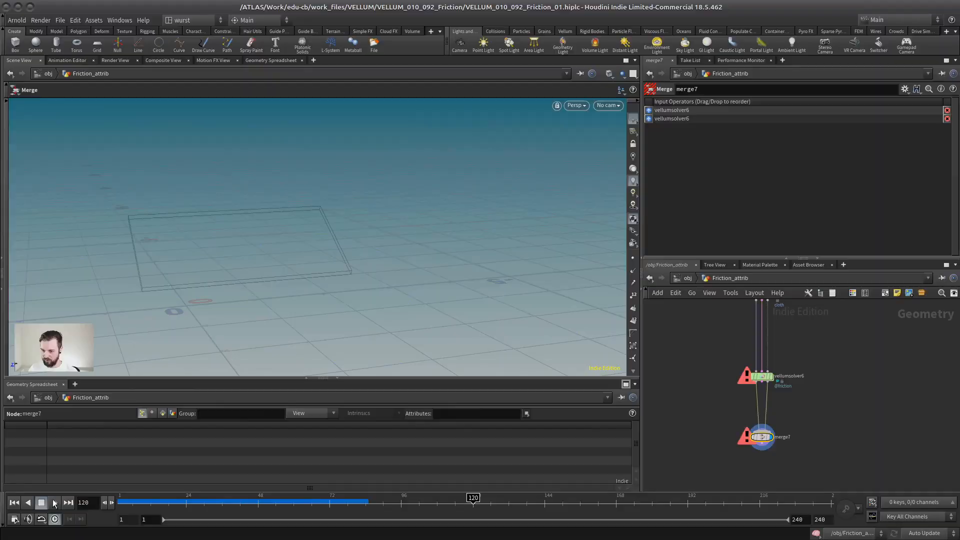
left_click(14, 502)
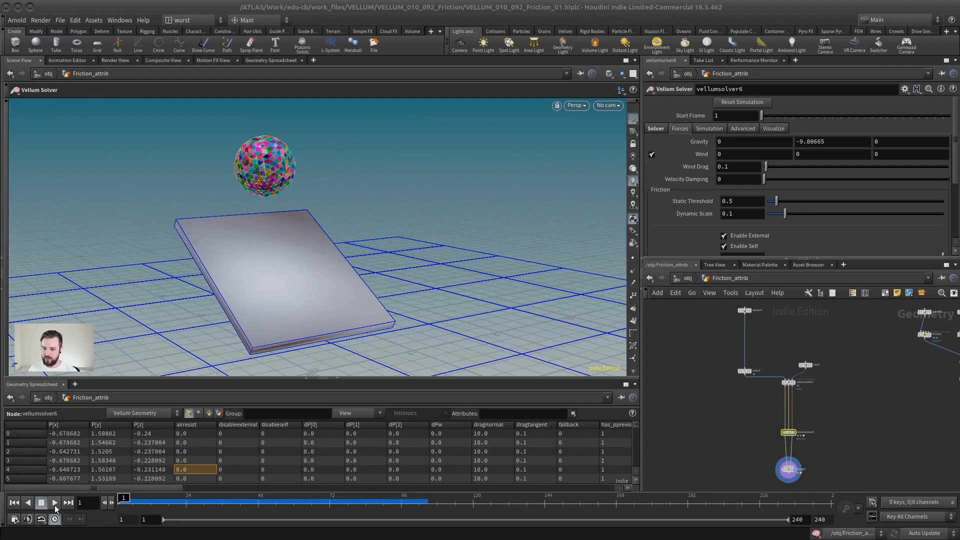
left_click(55, 505)
middle_click_drag(235, 320, 245, 235, "alt")
left_click_drag(245, 236, 250, 352, "alt")
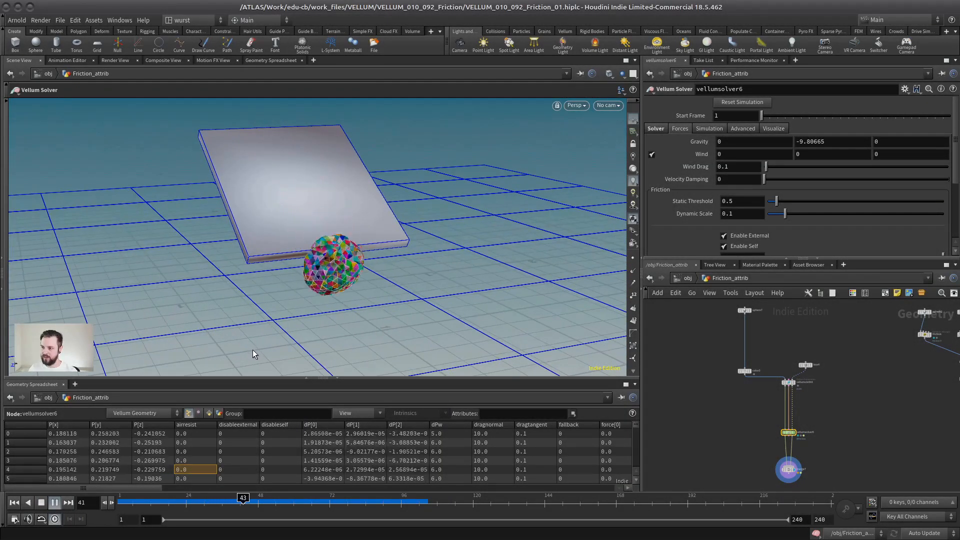
left_click(55, 503)
left_click(16, 504)
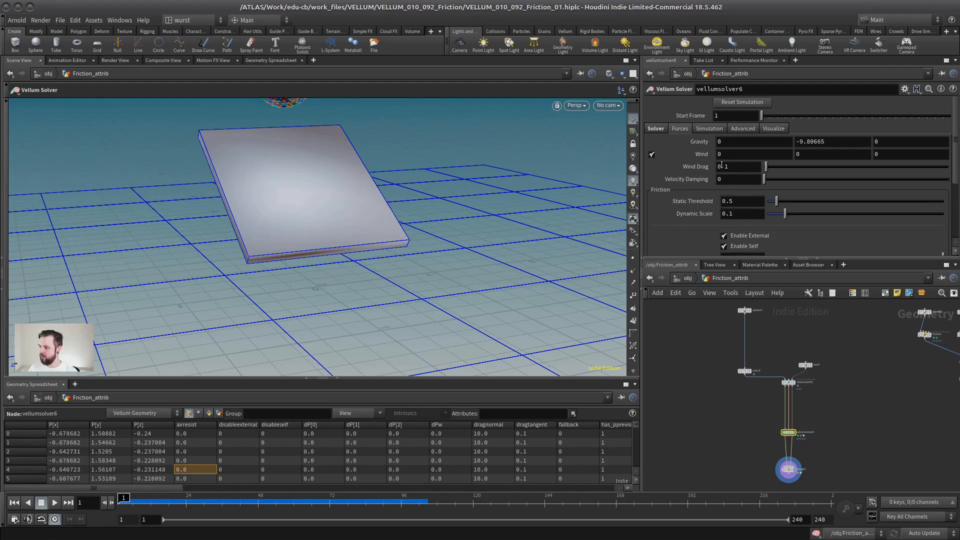
Insert a Point Wrangle node between sphere7 and color3 and open its VEXpression for editing
scroll(765, 331, "up", 3)
middle_click_drag(773, 328, 773, 362)
middle_click_drag(310, 187, 325, 310, "alt")
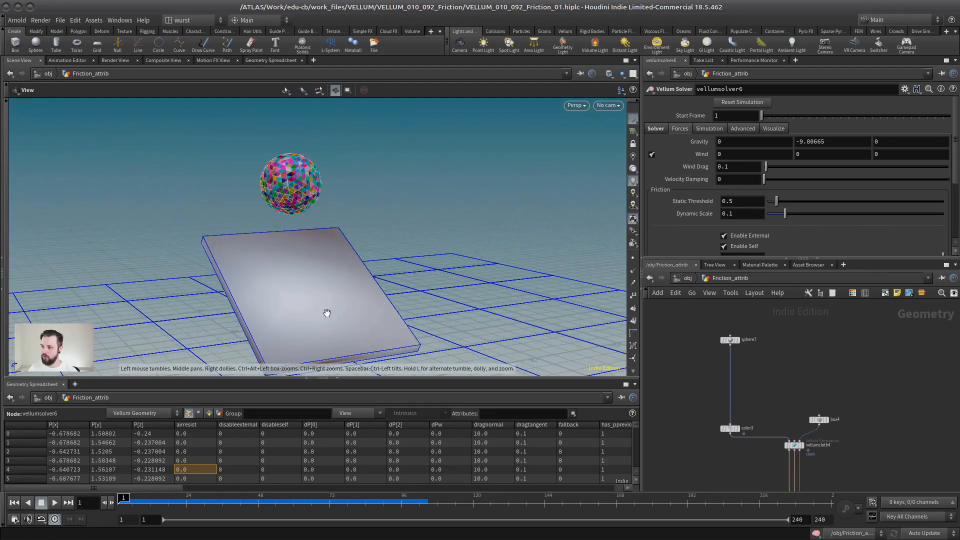
middle_click_drag(765, 373, 768, 349)
scroll(768, 349, "up", 3)
left_click(740, 328)
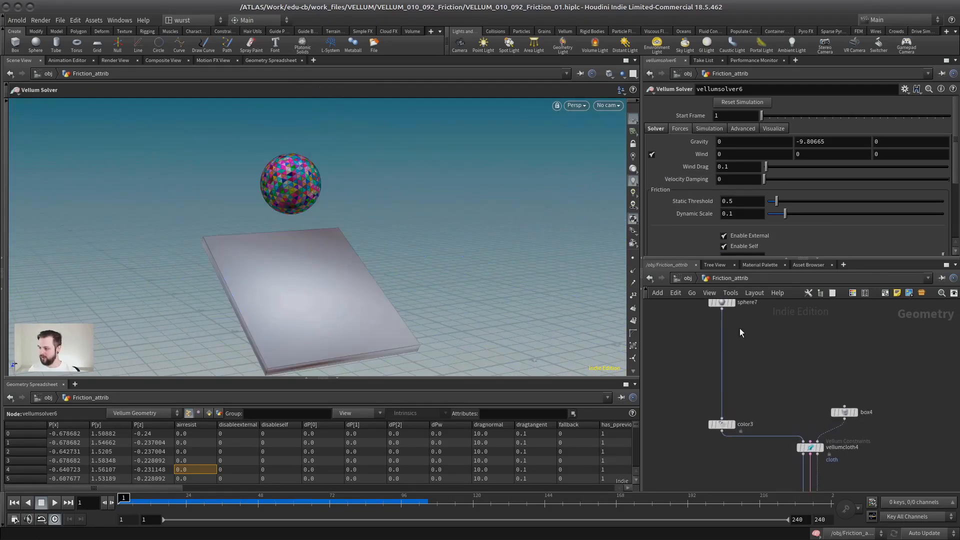
key("Tab")
type("pw")
key("Return")
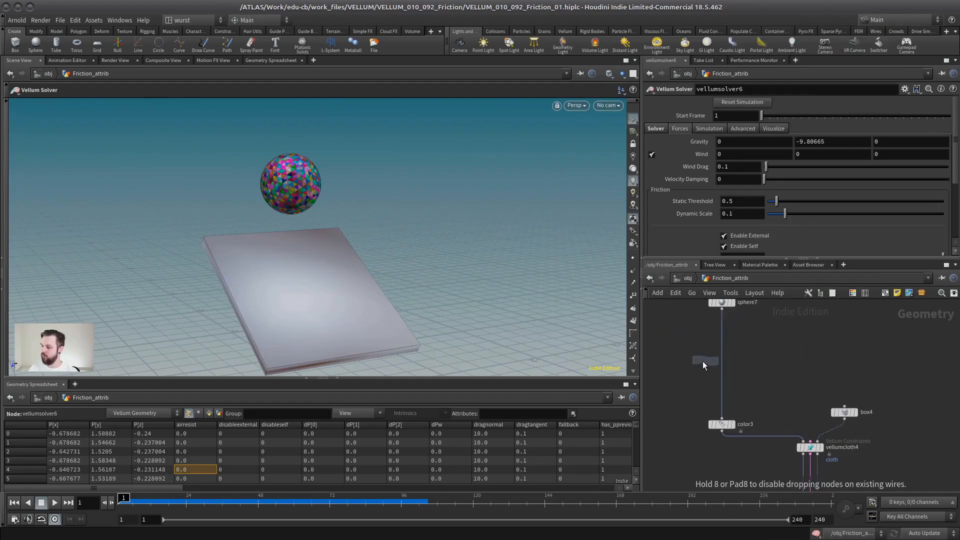
left_click(727, 352)
left_click(708, 185)
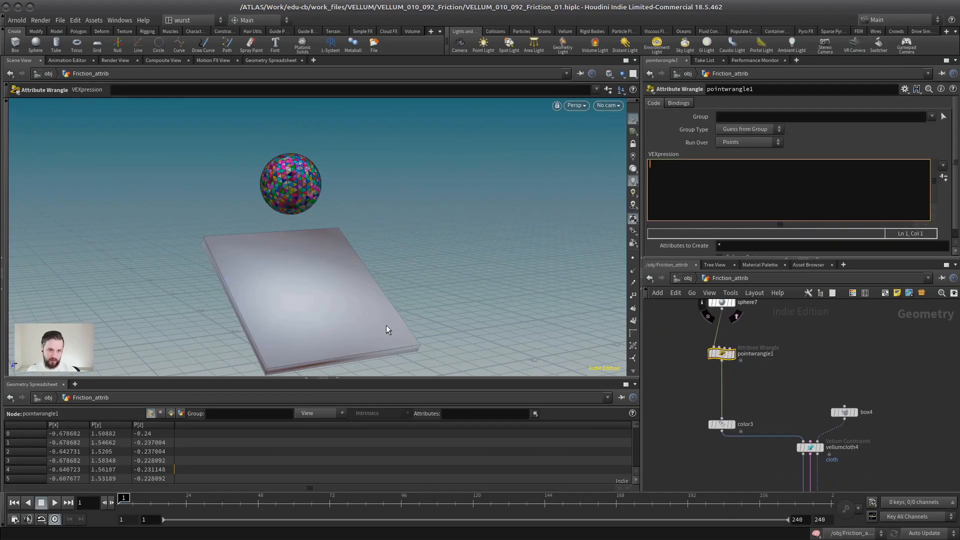
Write f@friction=10; in the point wrangle's VEXpression and select the merge7 node
type("f@")
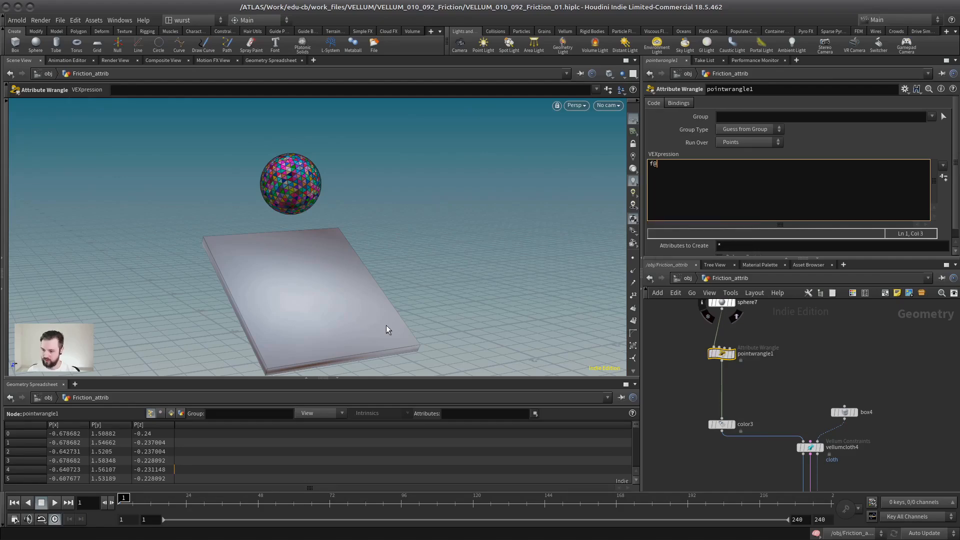
type("frictio")
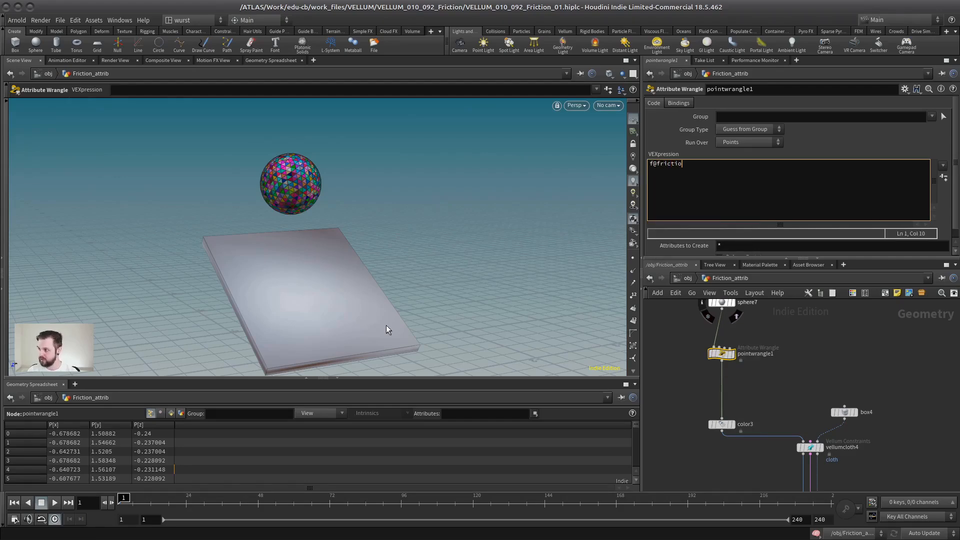
type("n=10;")
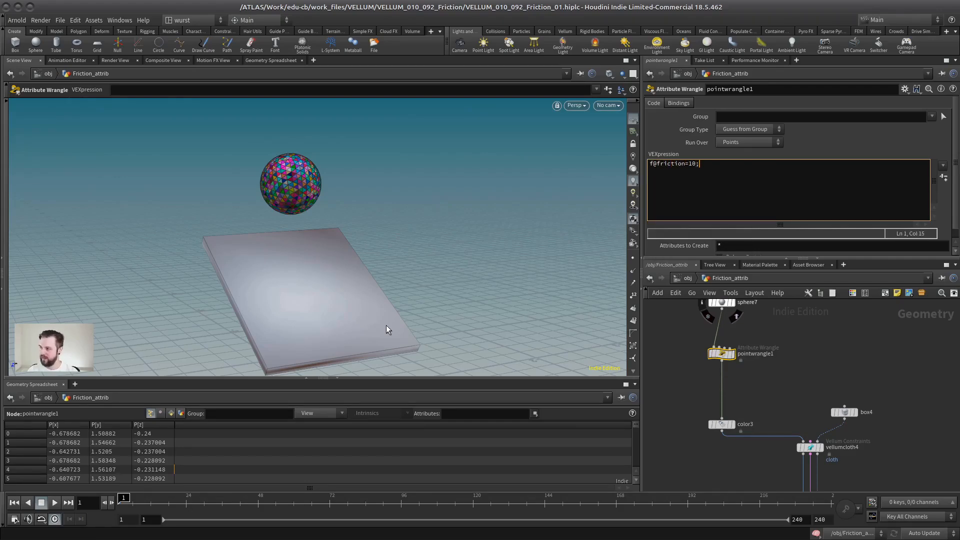
scroll(786, 332, "down", 2)
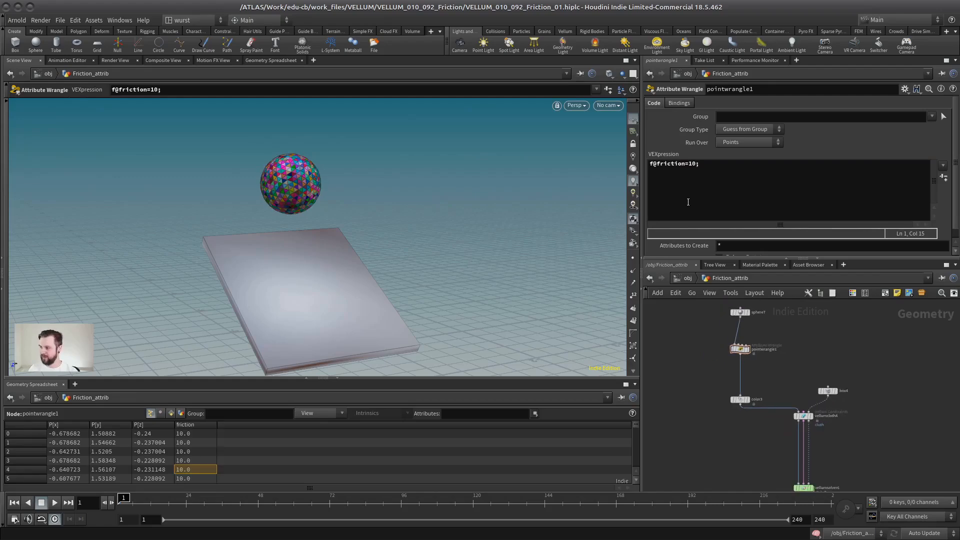
double_click(688, 164)
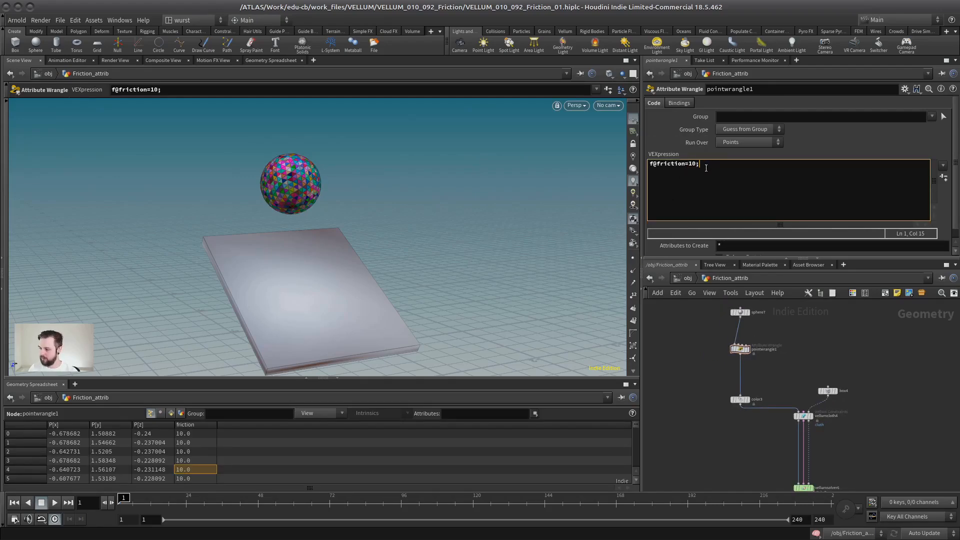
middle_click_drag(835, 452, 803, 387)
left_click(771, 476)
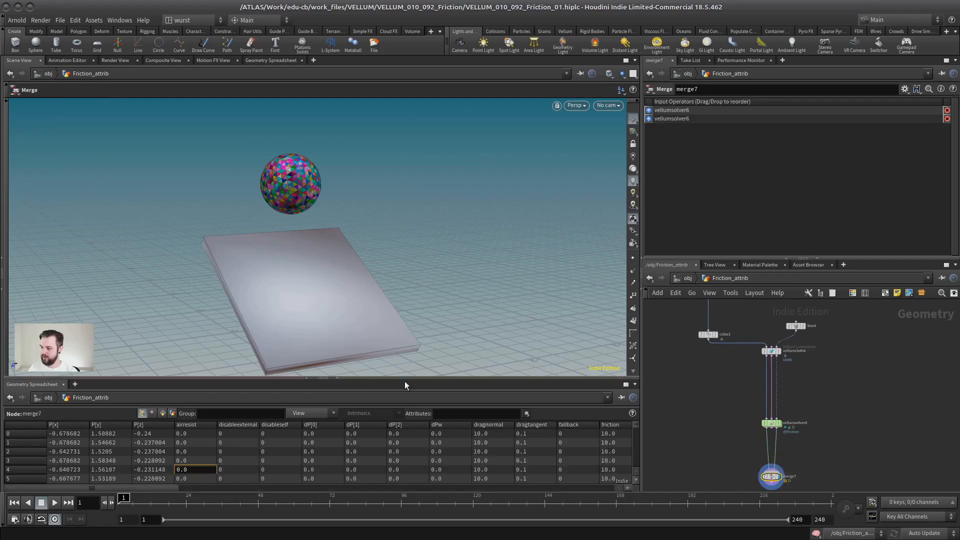
Play the simulation from frame 1, watch the sphere on the tilted box, and review the friction attribute in pointwrangle1
left_click(55, 502)
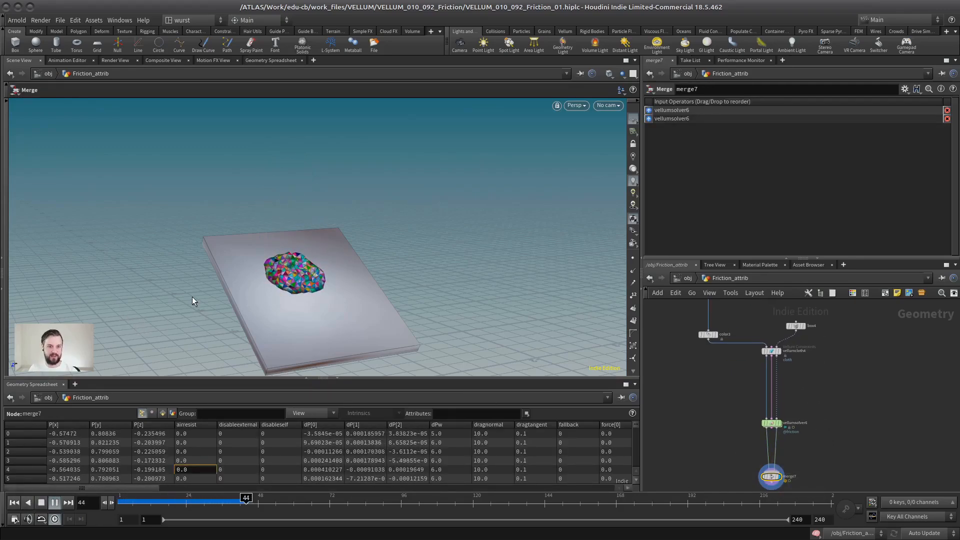
left_click(15, 503)
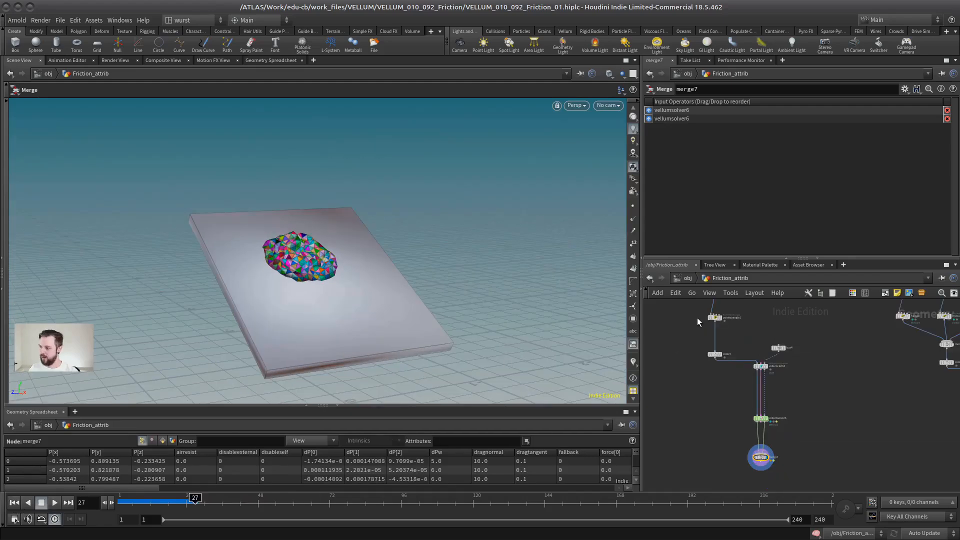
left_click(720, 337)
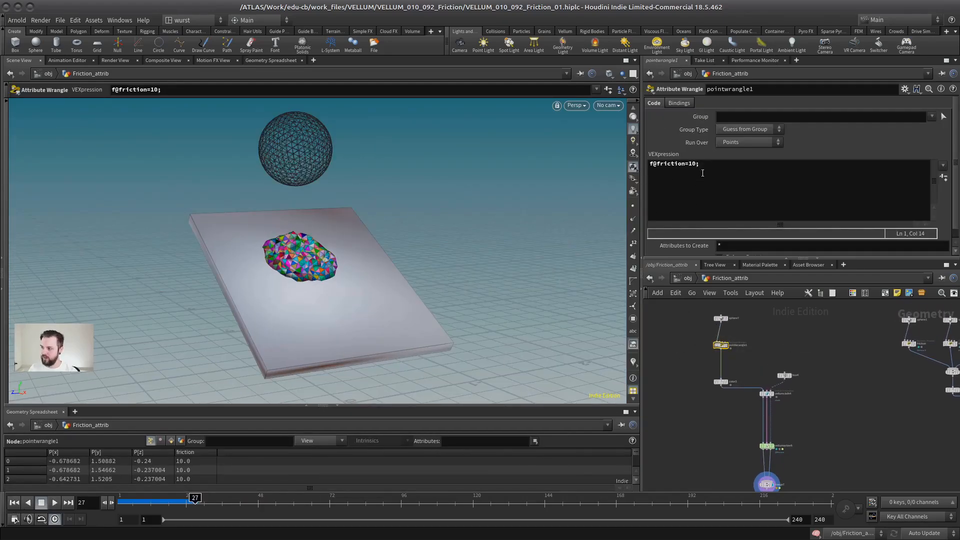
left_click_drag(696, 164, 684, 164)
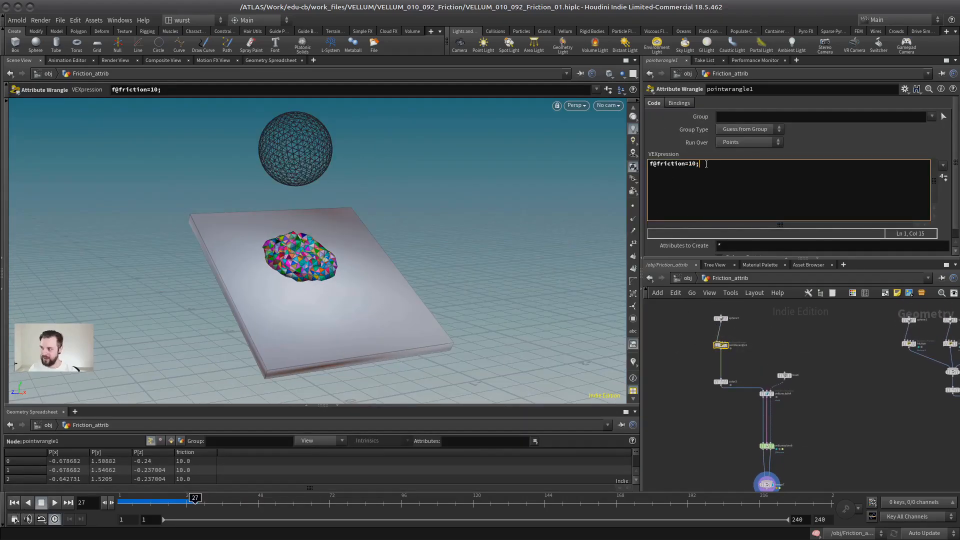
left_click_drag(661, 164, 686, 164)
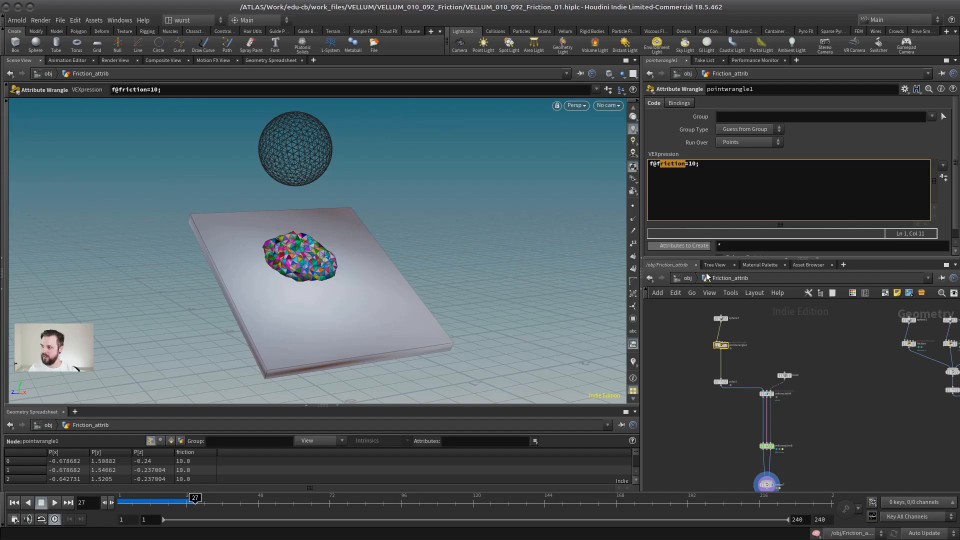
Set both the Static Threshold and the Dynamic Scale of vellumsolver6 to 1
left_click(710, 412)
middle_click_drag(710, 413, 705, 401)
left_click_drag(796, 422, 719, 449)
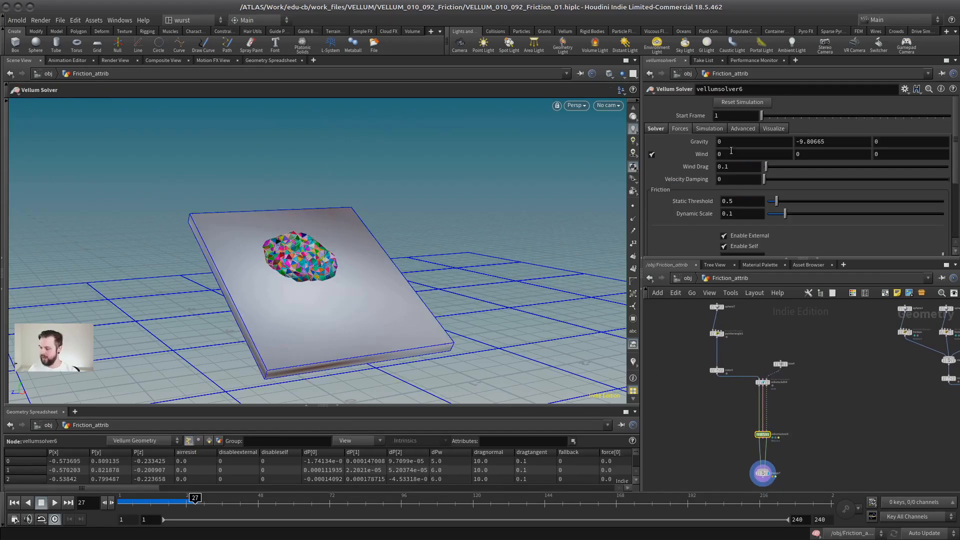
scroll(820, 413, "up", 4)
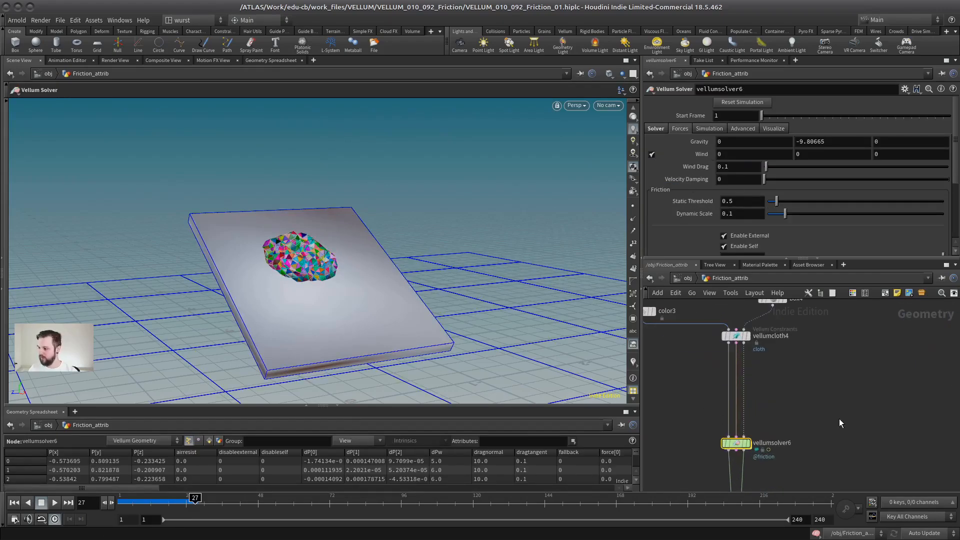
middle_click_drag(773, 421, 803, 385)
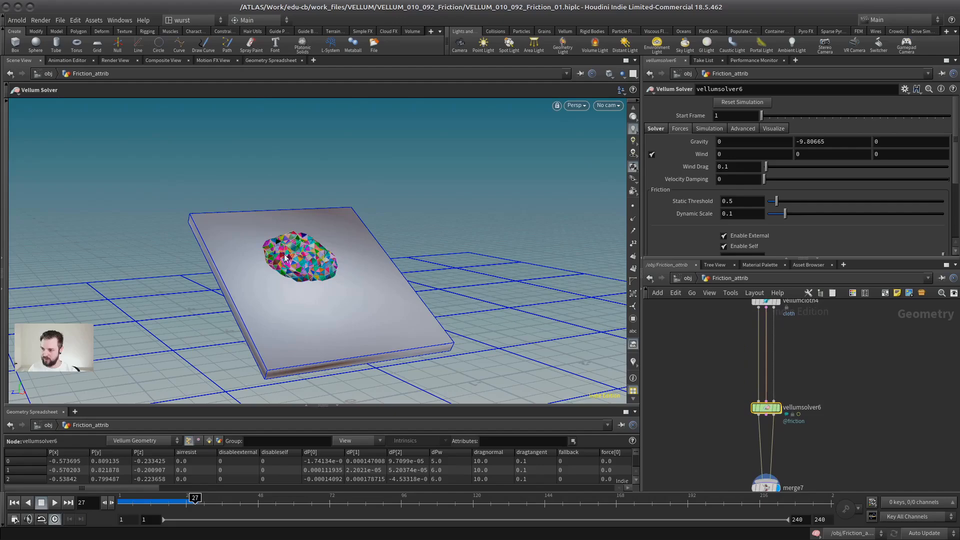
left_click(726, 200)
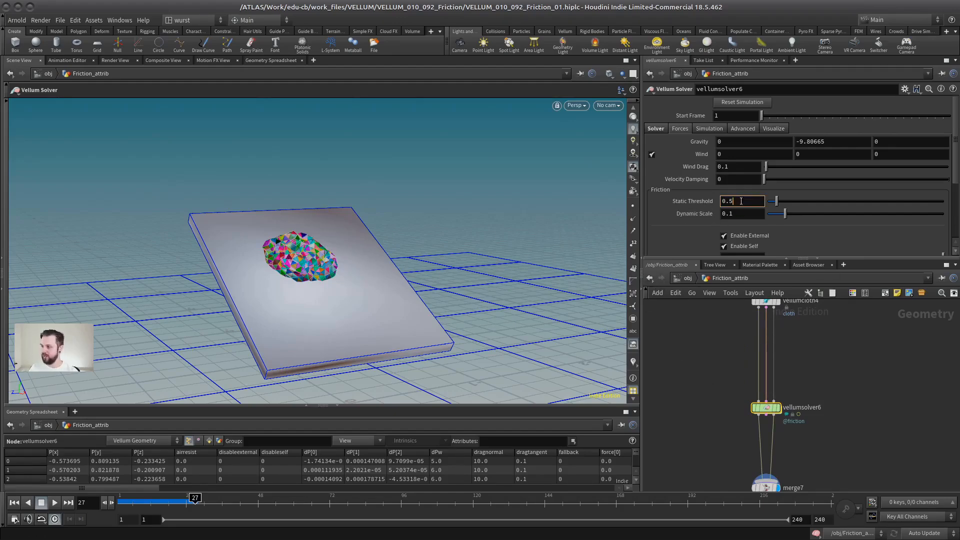
key("BackSpace")
key("BackSpace")
key("BackSpace")
type("1")
key("Return")
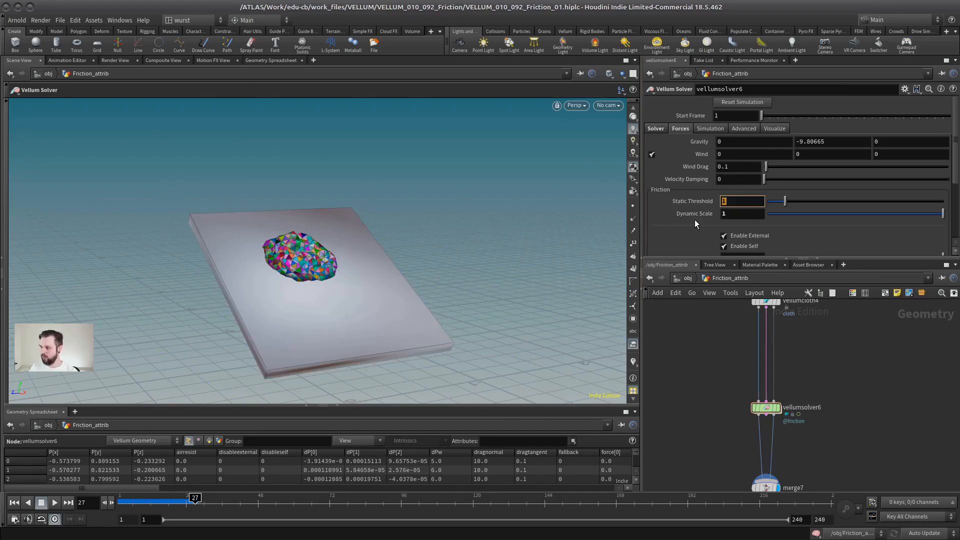
Recheck the friction expression in pointwrangle1, replay the simulation from the first frame, and rewind it
middle_click_drag(693, 359, 710, 470)
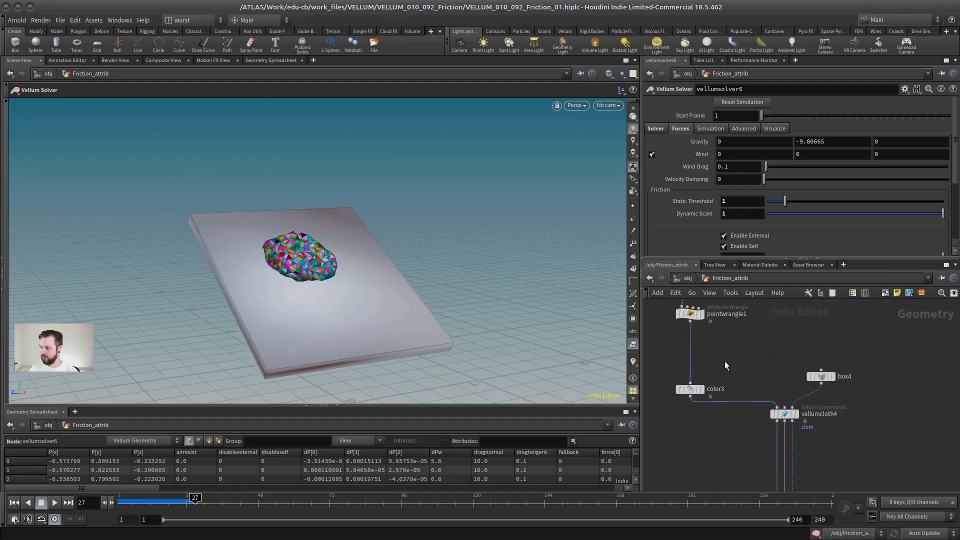
middle_click_drag(726, 340, 728, 390)
left_click(692, 363)
left_click(713, 165)
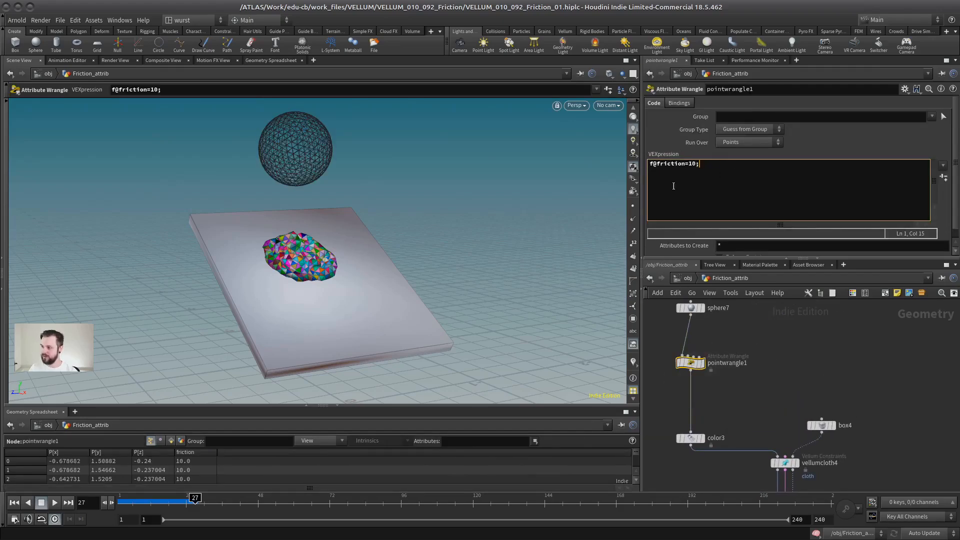
scroll(823, 357, "down", 2)
left_click(14, 502)
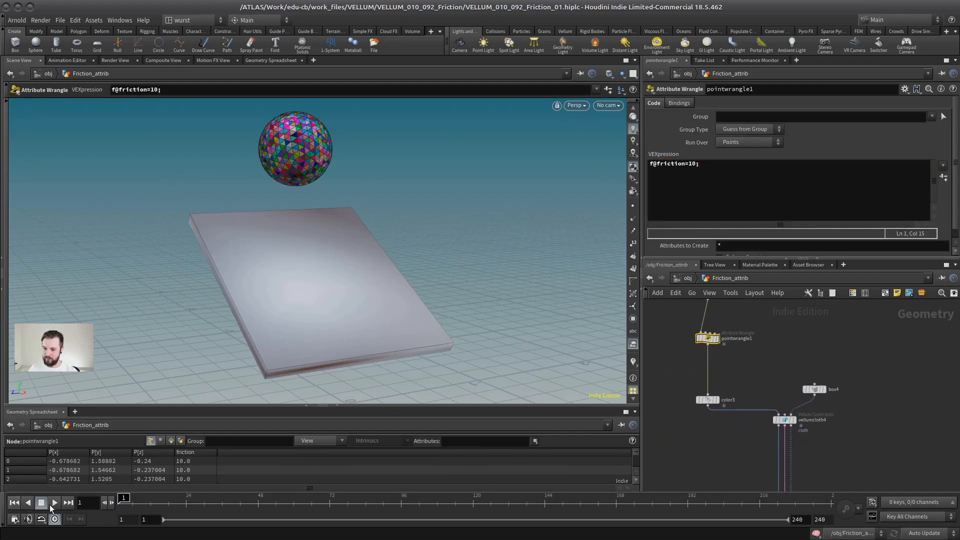
left_click(53, 503)
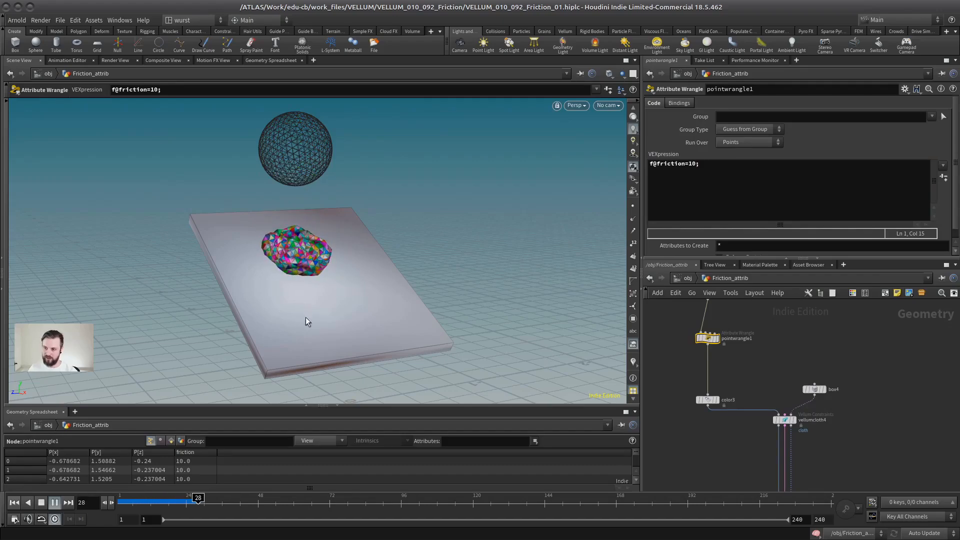
left_click(56, 503)
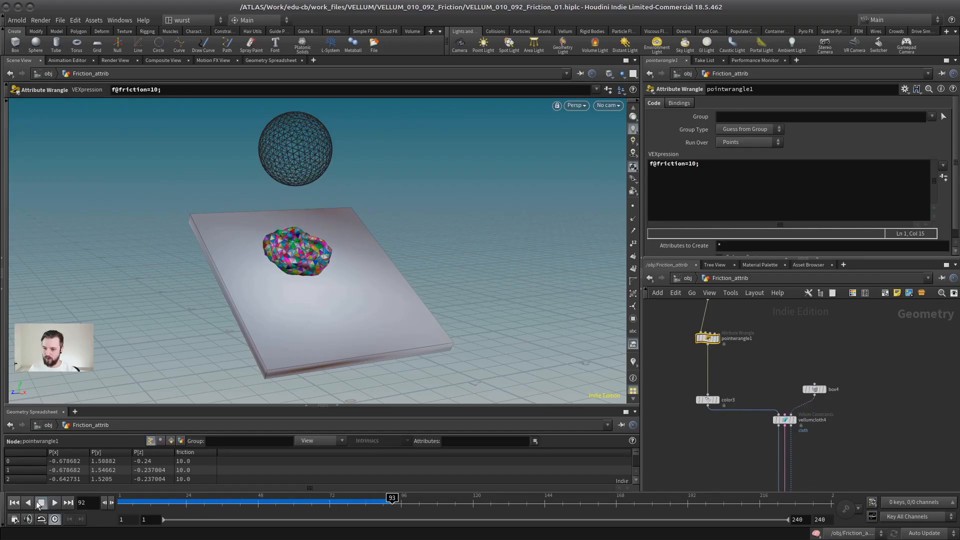
left_click(14, 502)
Change the pointwrangle1 expression to f@dynamicfriction=0.9; and play the simulation before returning to frame 1
scroll(754, 353, "down", 2)
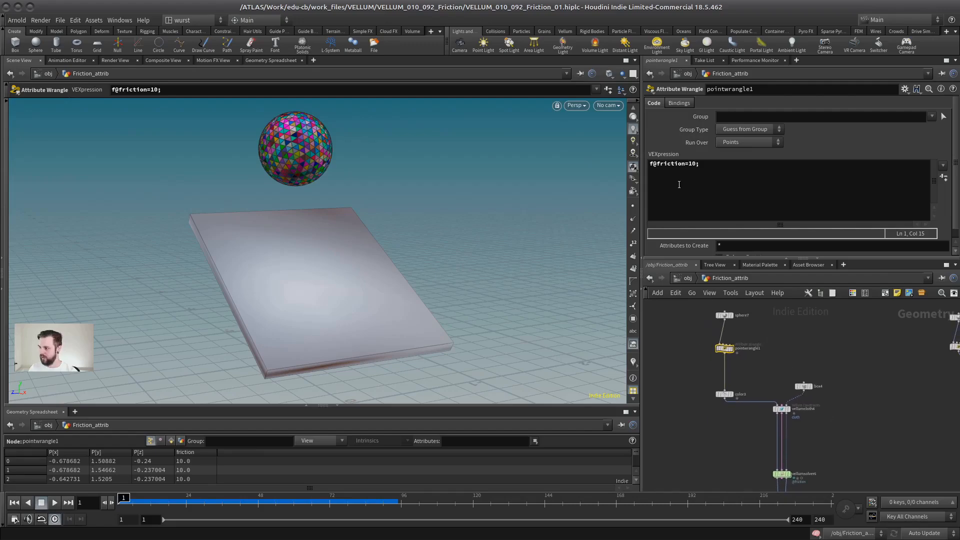
left_click(657, 164)
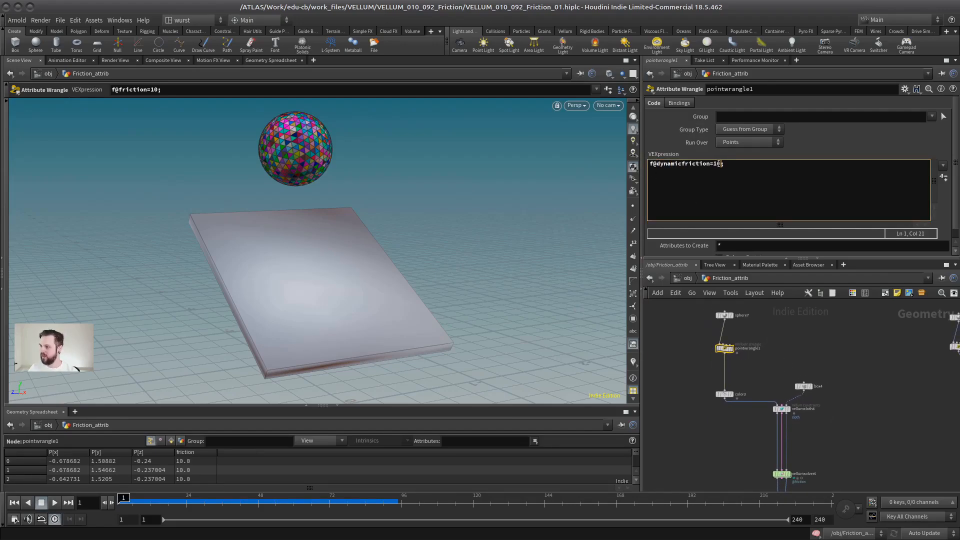
type("0.9")
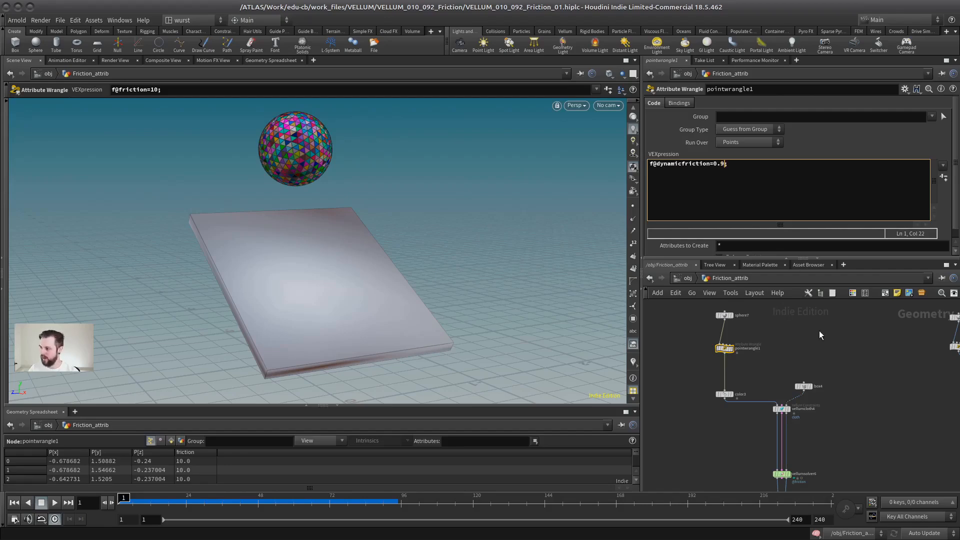
left_click(53, 502)
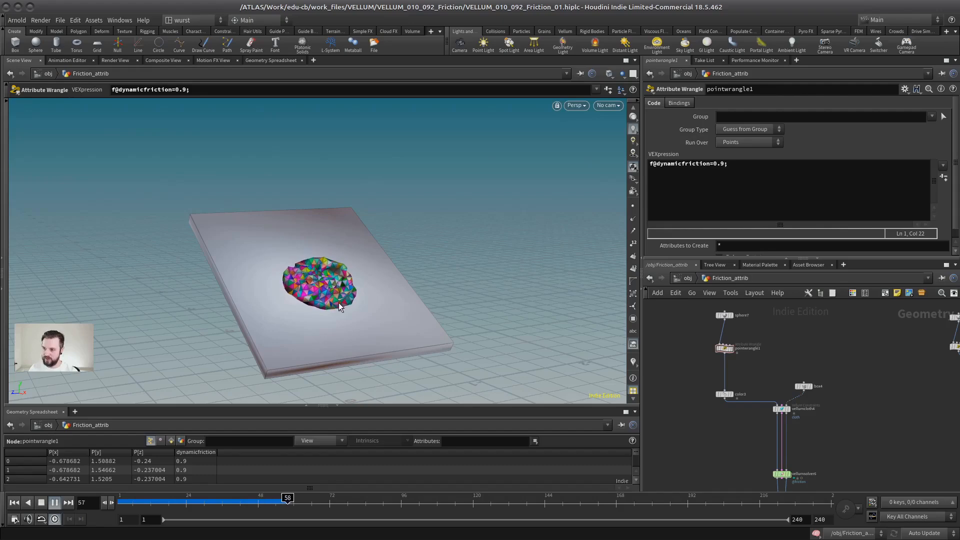
left_click(41, 503)
left_click(14, 503)
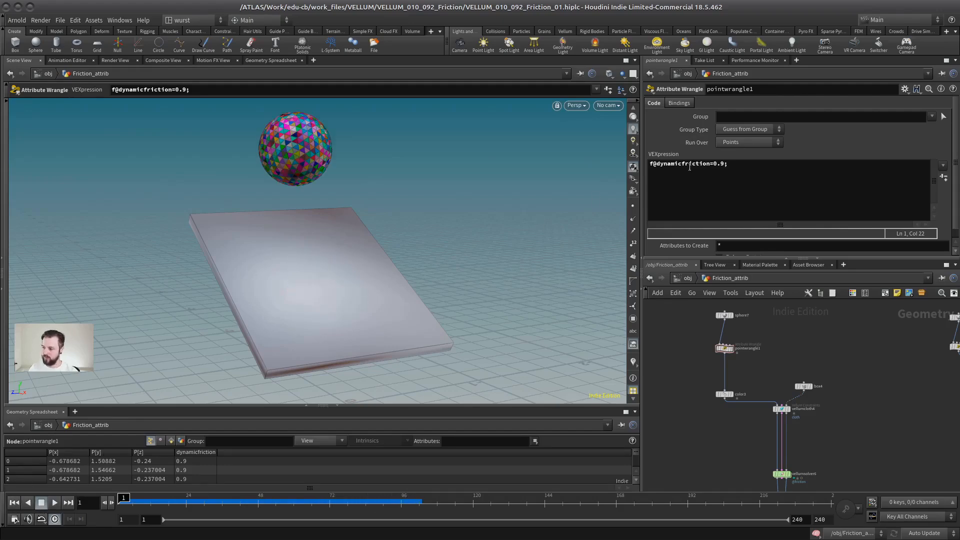
Lower the dynamicfriction value in the wrangle to 0.6, play the simulation, and rewind to frame 1
left_click(721, 164)
type("6")
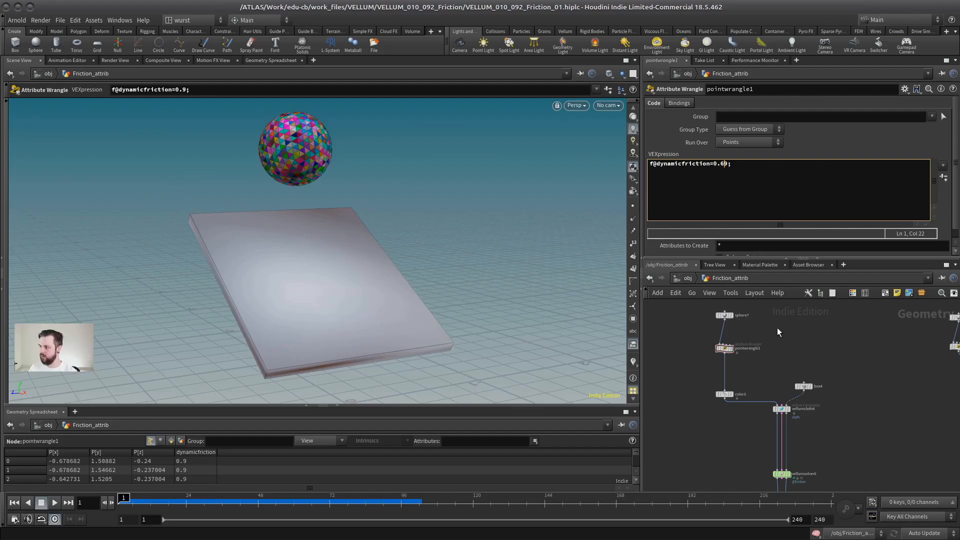
key("Delete")
left_click(56, 503)
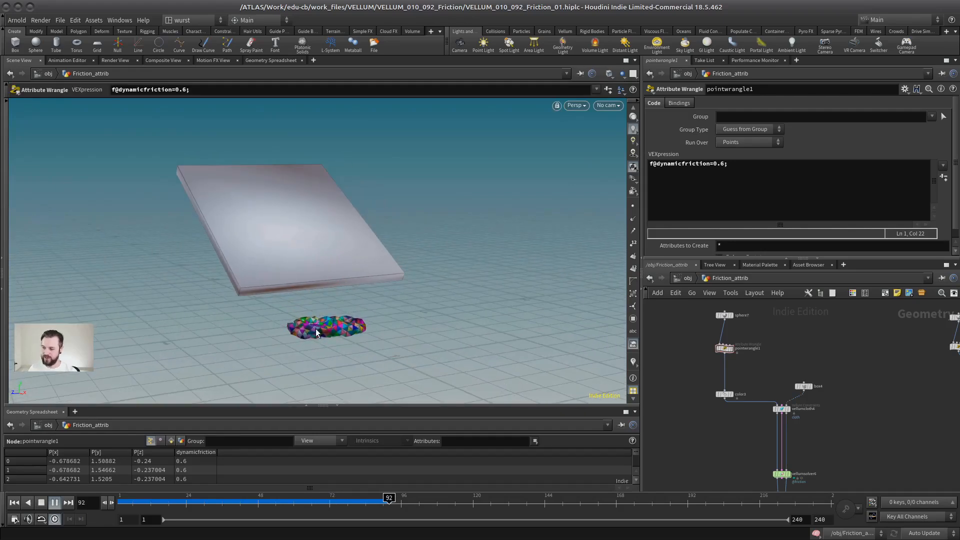
left_click(14, 503)
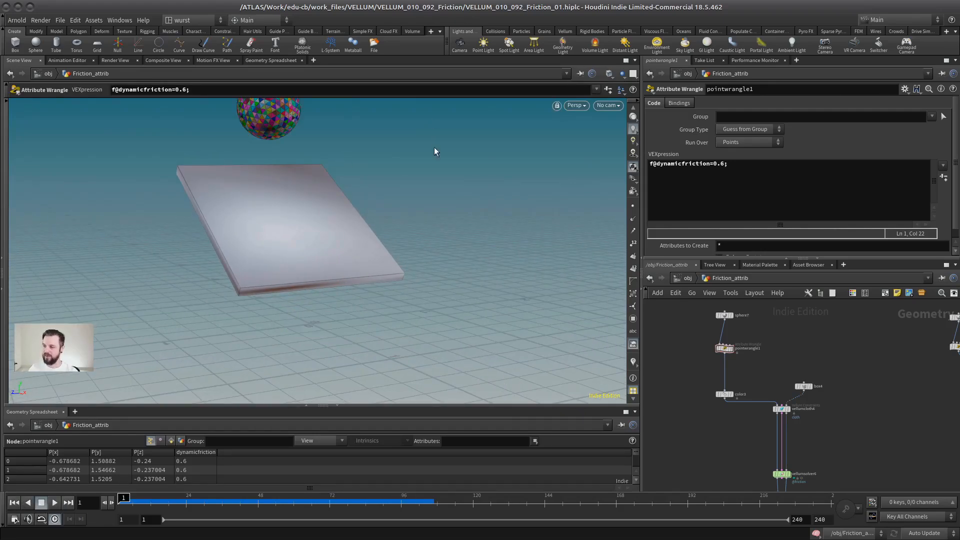
Set the dynamicfriction value in the wrangle to 1, play the simulation, and rewind
left_click_drag(713, 163, 723, 164)
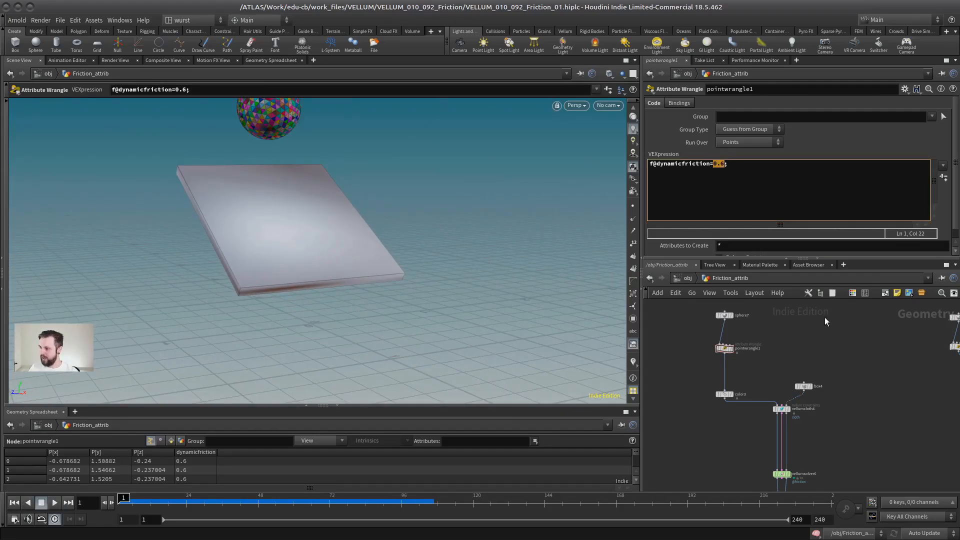
type("1")
left_click(55, 503)
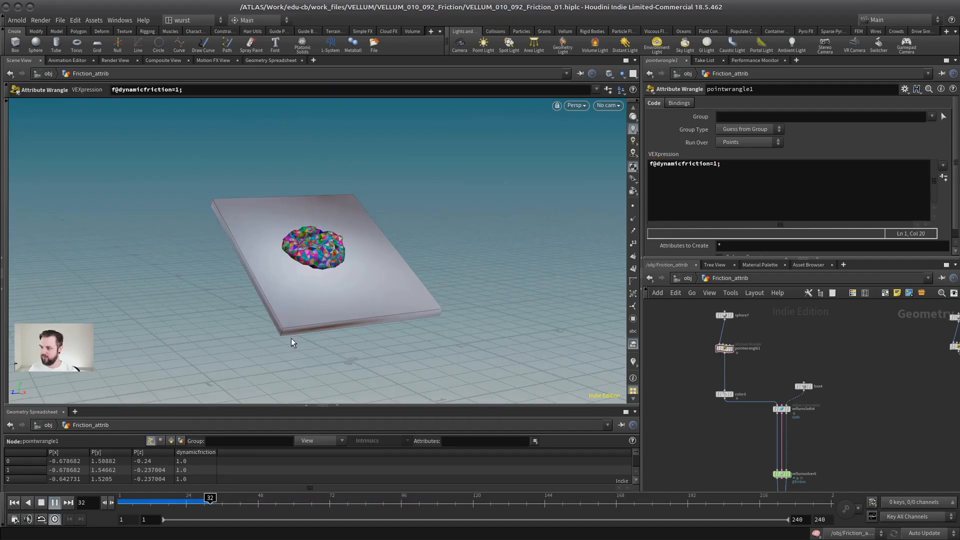
left_click(21, 502)
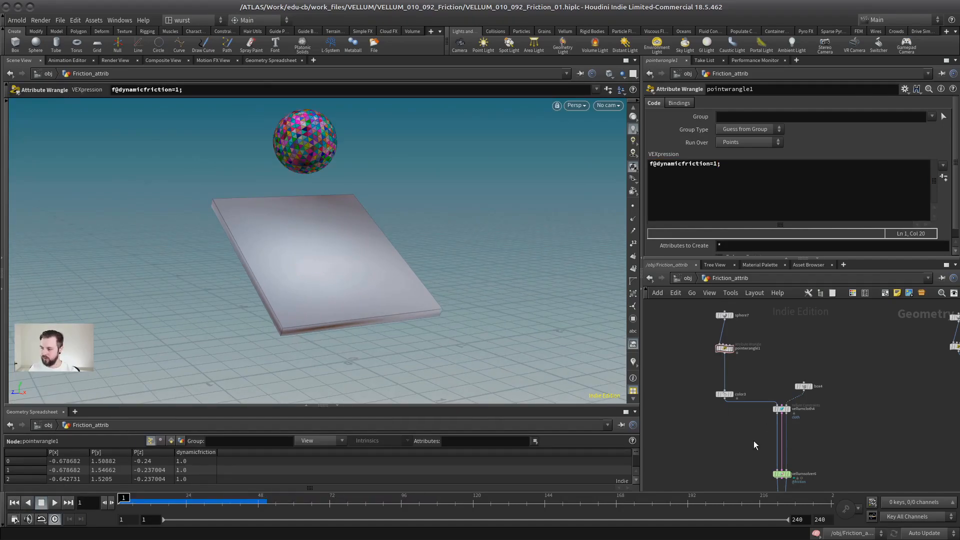
Set the Dynamic Scale of vellumsolver6 to 0 and play the simulation to watch how the sphere slides, then stop it
middle_click_drag(754, 440, 736, 392)
left_click(767, 419)
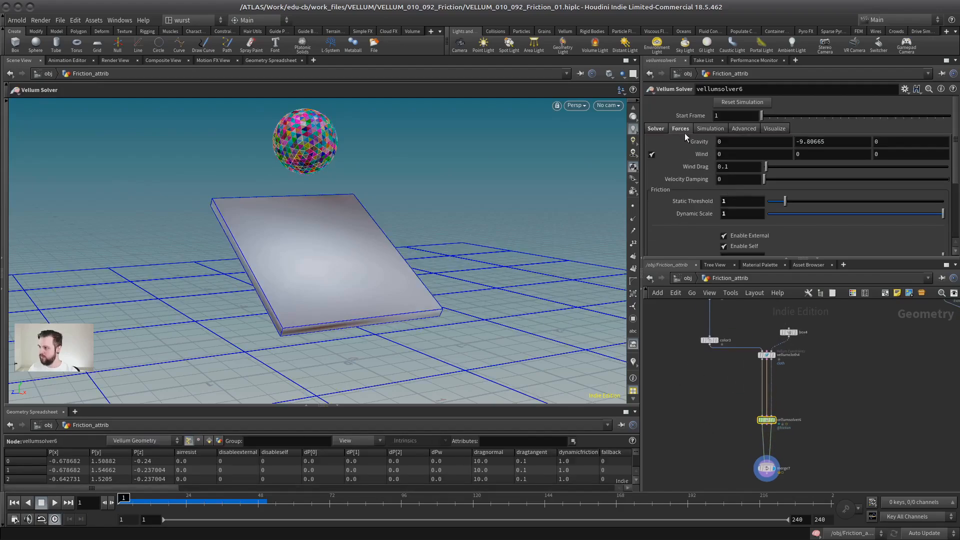
left_click_drag(714, 257, 714, 302)
left_click_drag(793, 214, 731, 218)
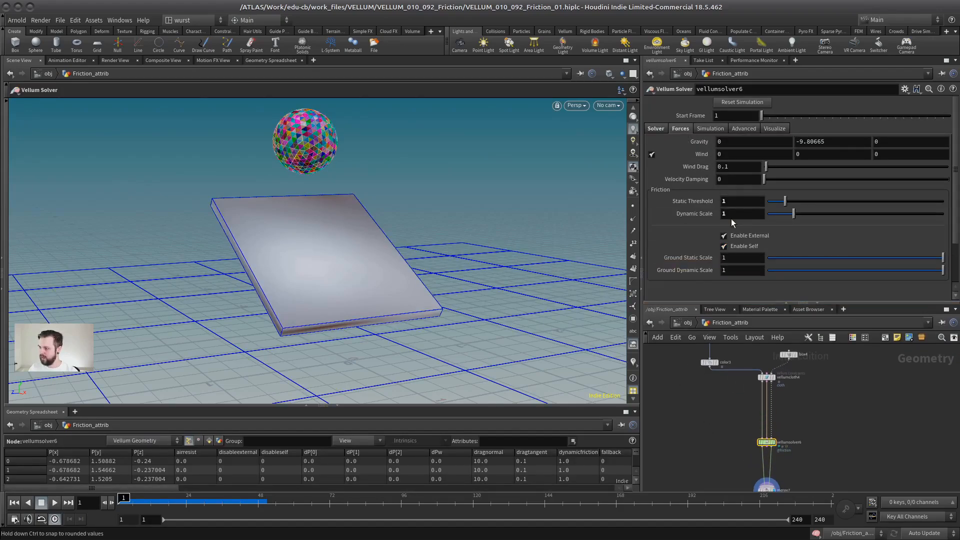
right_click_drag(276, 242, 341, 240, "alt")
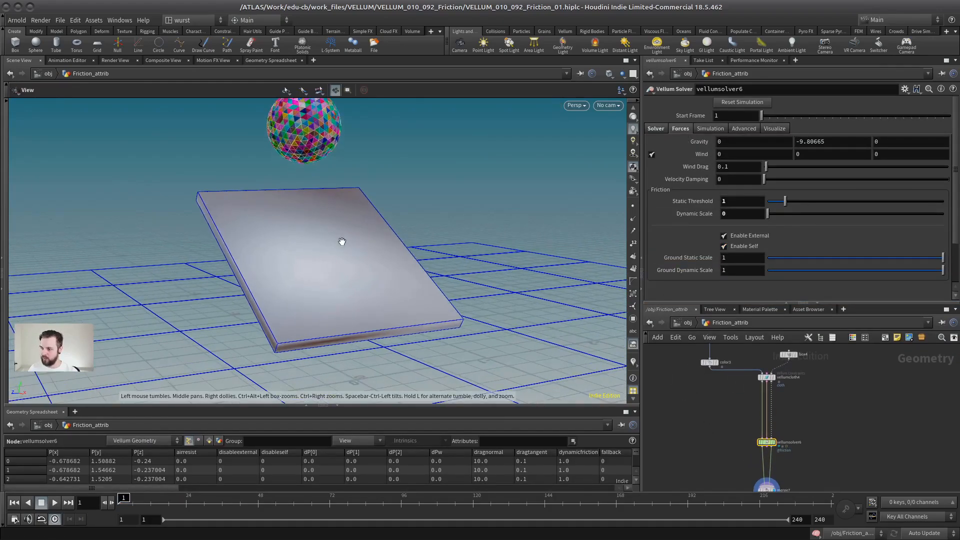
middle_click_drag(340, 240, 331, 255, "alt")
left_click(55, 503)
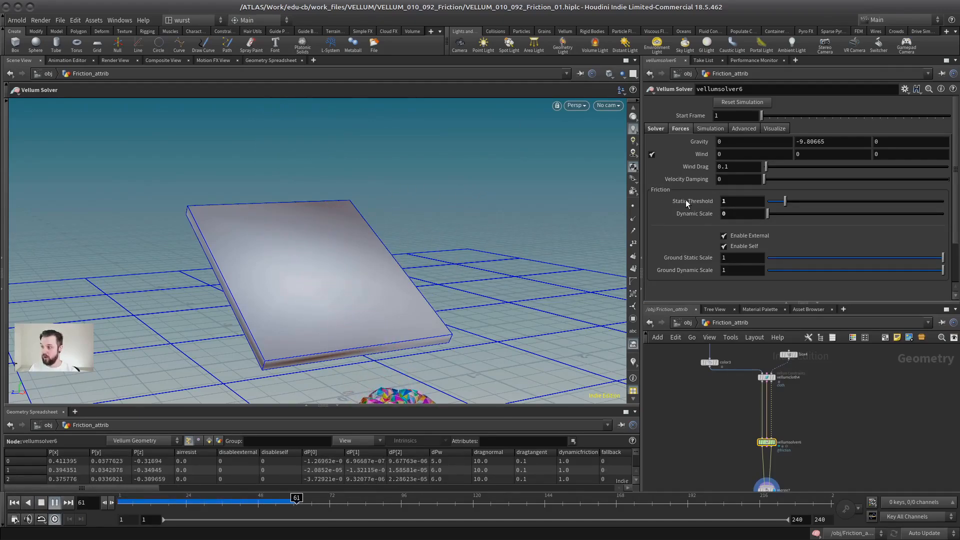
left_click(41, 503)
Switch to the browser and read the SideFX documentation page on varying friction, then return to Houdini
scroll(710, 436, "down", 3)
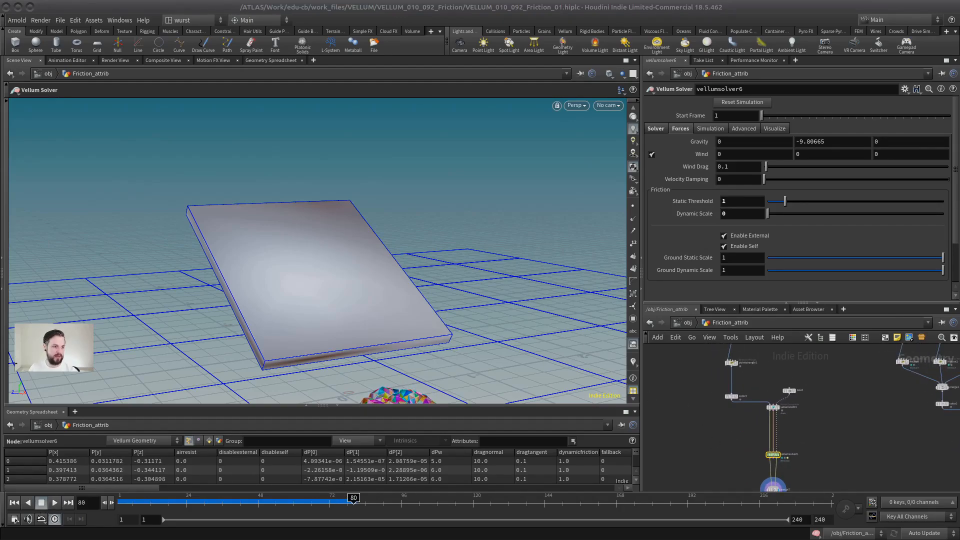
left_click_drag(958, 55, 454, 0)
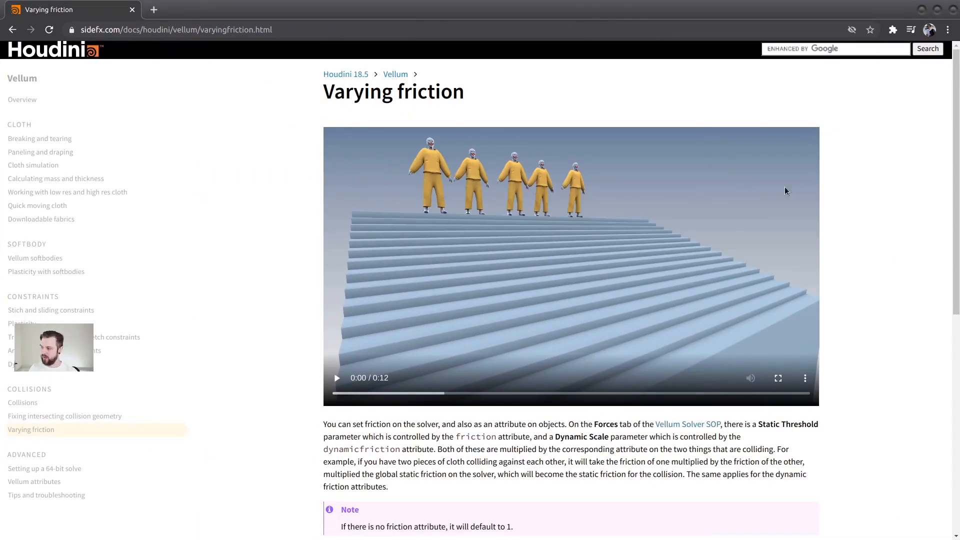
scroll(611, 266, "down", 3)
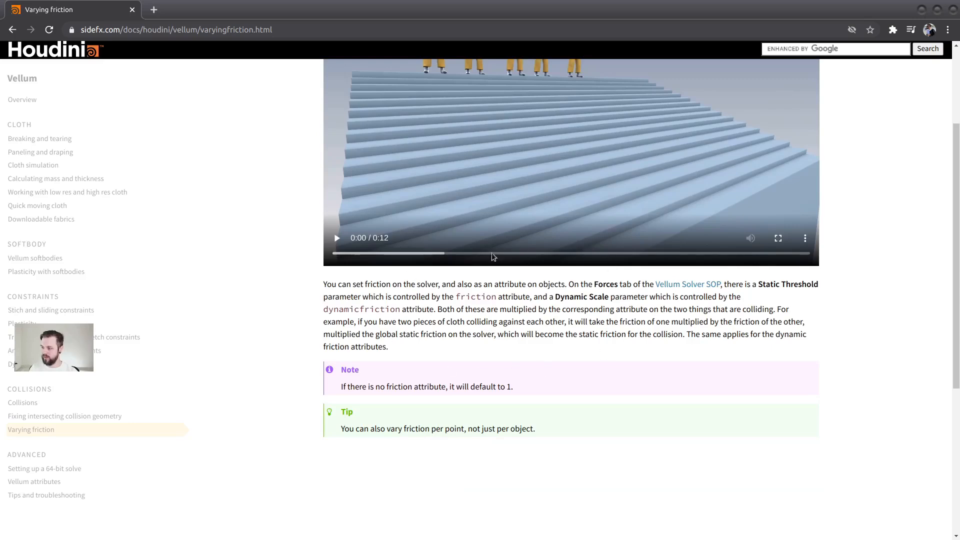
scroll(944, 266, "up", 2)
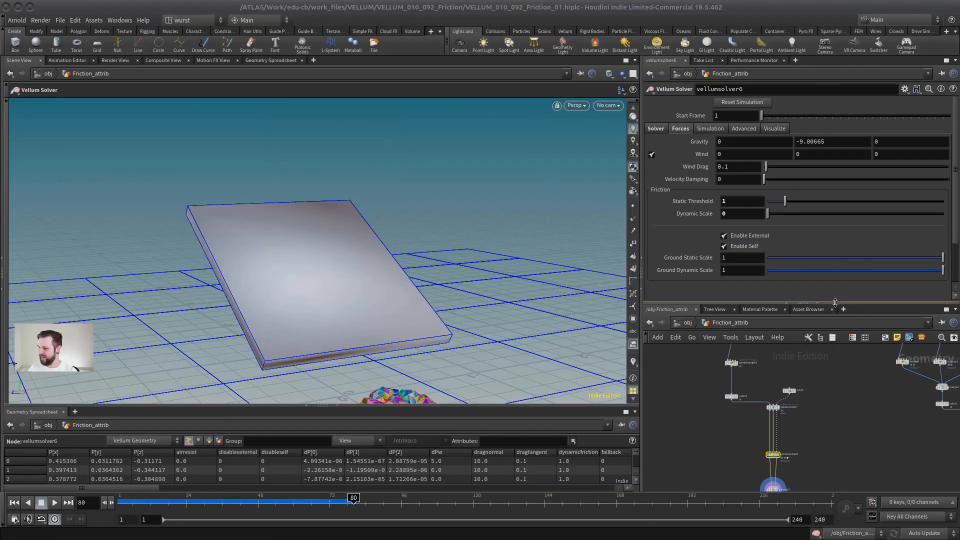
Enlarge the network view and display vellumsolver2 in the three-sphere friction setup
left_click_drag(833, 302, 815, 153)
scroll(853, 292, "down", 3)
middle_click_drag(854, 292, 659, 273)
scroll(791, 324, "up", 5)
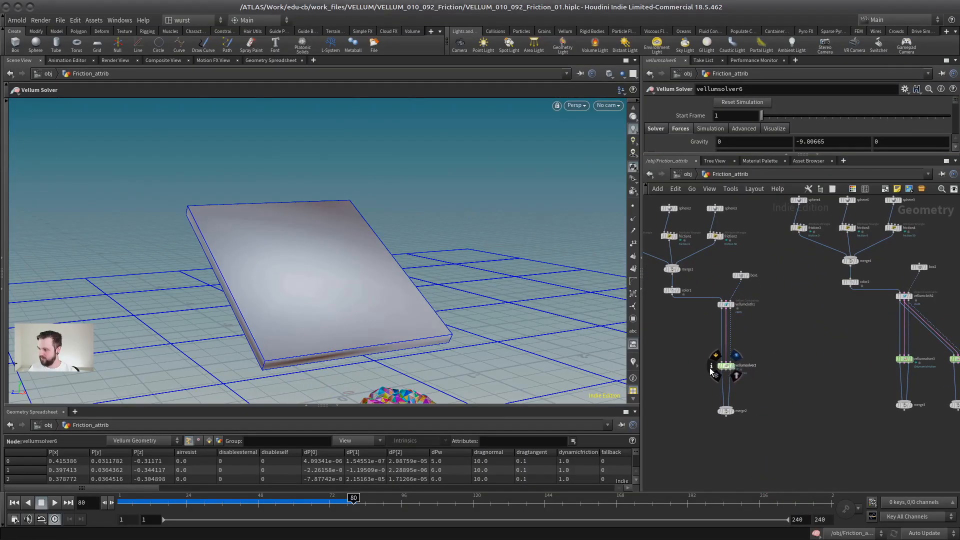
left_click(732, 366)
scroll(788, 296, "up", 5)
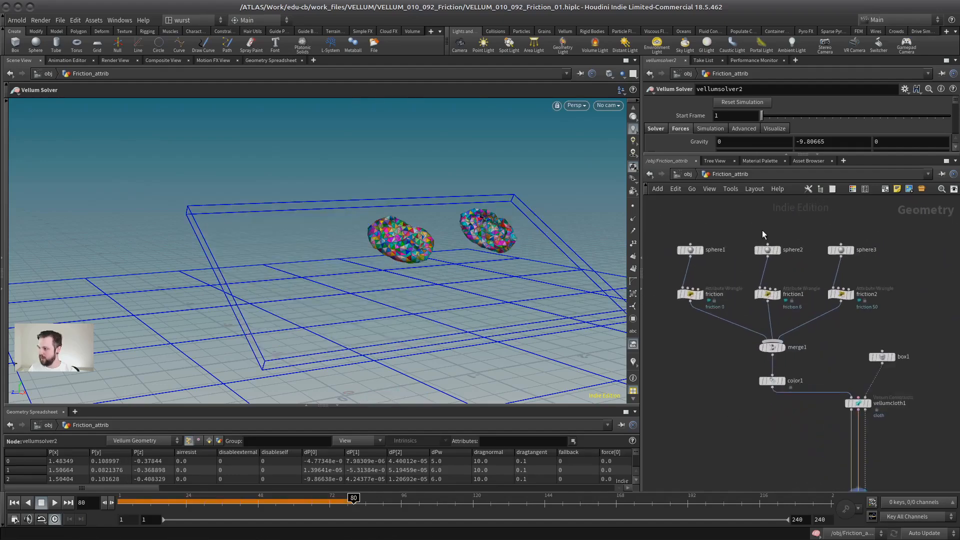
Look over sphere1, sphere2 and sphere3, displaying the merge1 and color1 results of the friction setup in turn
left_click(689, 250)
left_click(770, 250)
left_click(845, 250)
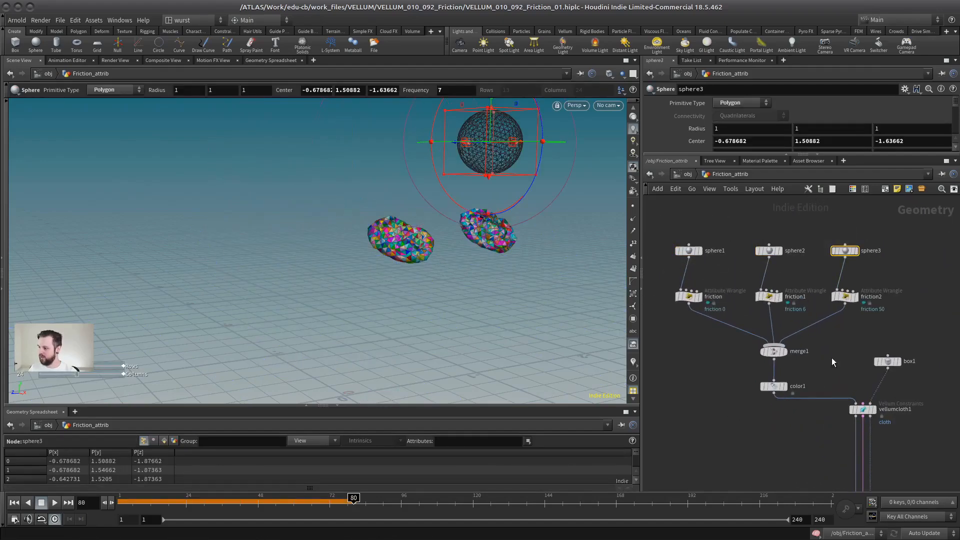
middle_click_drag(832, 358, 803, 355)
left_click(756, 348)
left_click(745, 348)
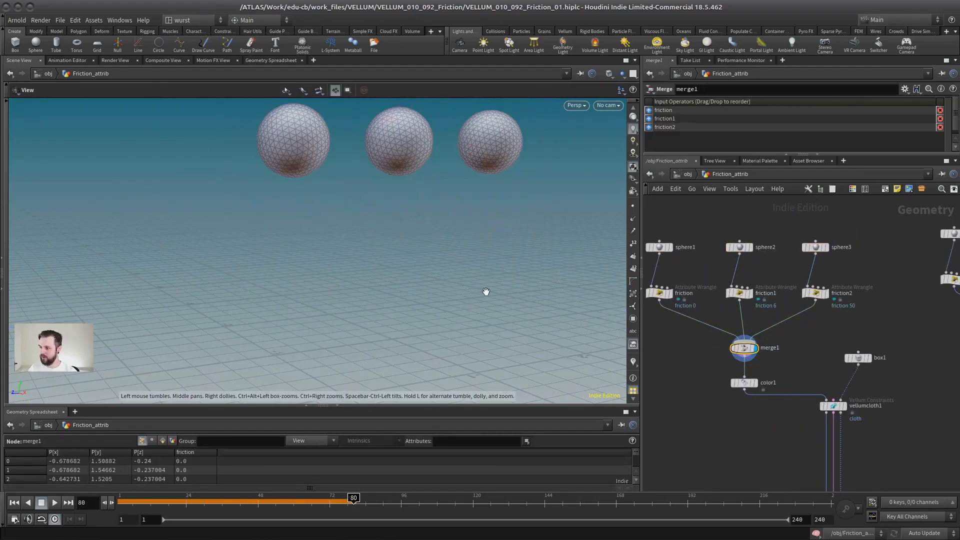
left_click(756, 384)
left_click(745, 383)
left_click_drag(407, 277, 310, 312, "alt")
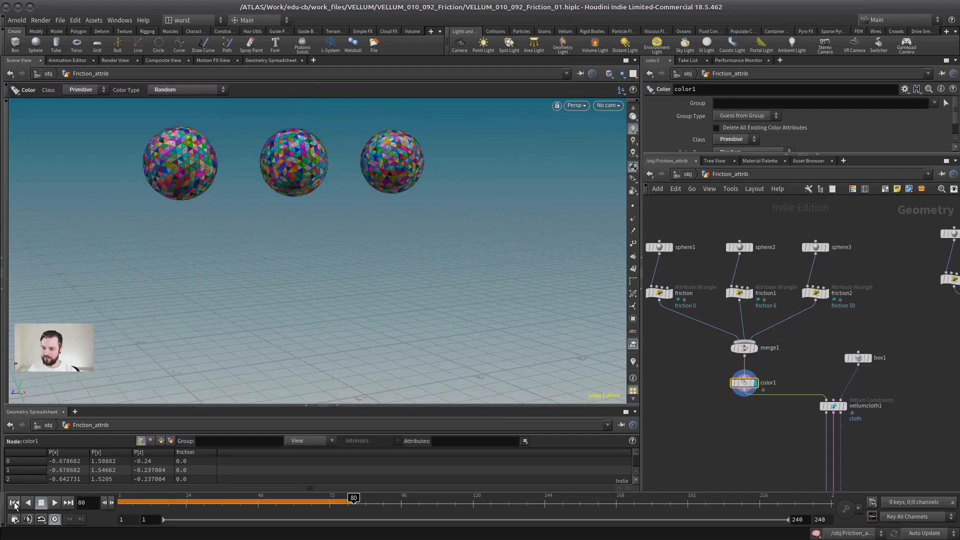
Rewind to the first frame and examine the friction expressions in the friction, friction1 and friction2 wrangles
left_click(14, 503)
left_click(659, 292)
middle_click_drag(701, 354, 740, 352)
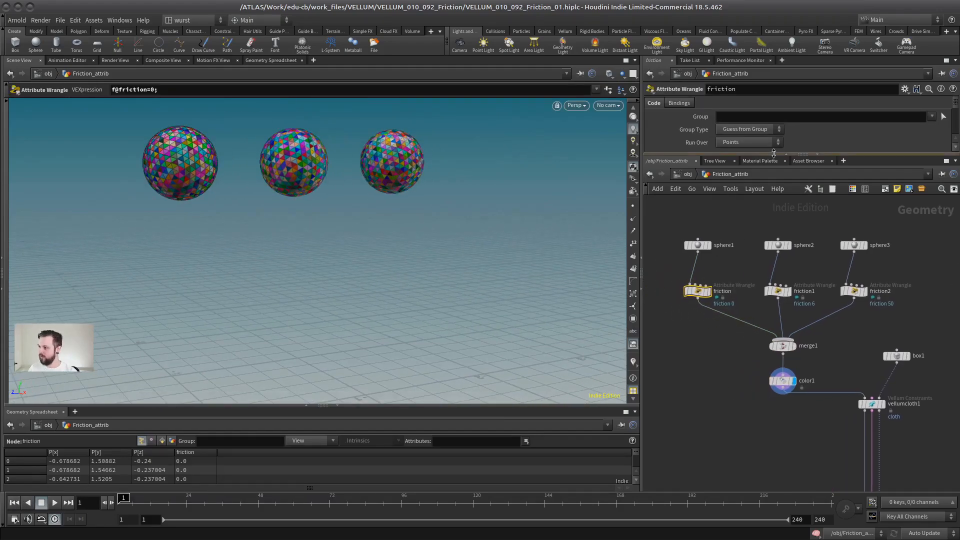
left_click_drag(774, 152, 774, 233)
left_click(778, 331)
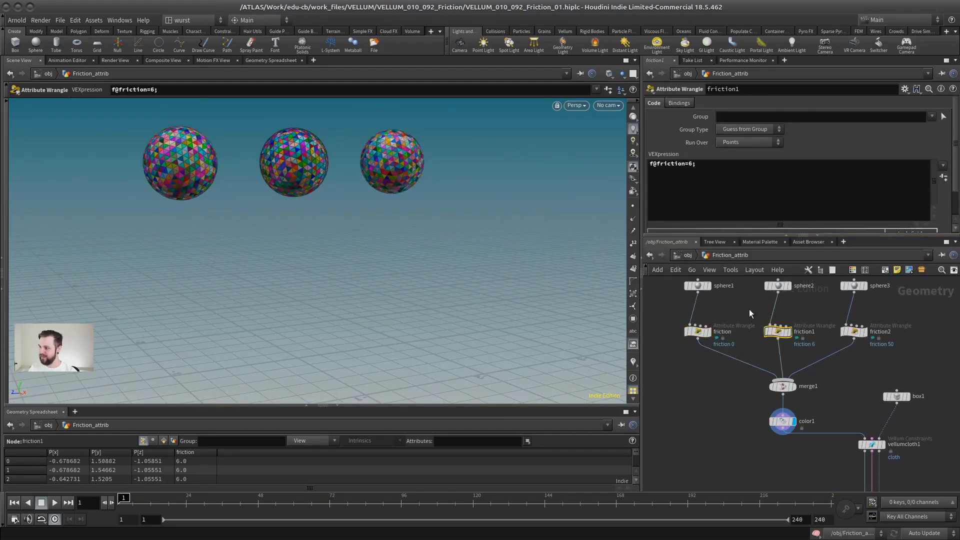
left_click(854, 331)
Display merge2 and play the simulation to compare how the three spheres slide on the box, then stop it
scroll(831, 398, "down", 3)
middle_click_drag(833, 415, 776, 318)
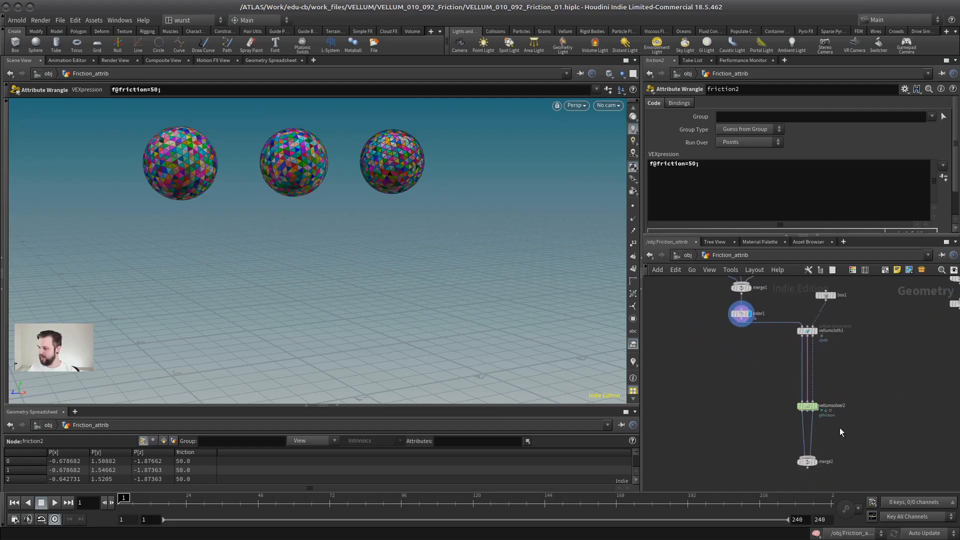
left_click(816, 462)
left_click(806, 461)
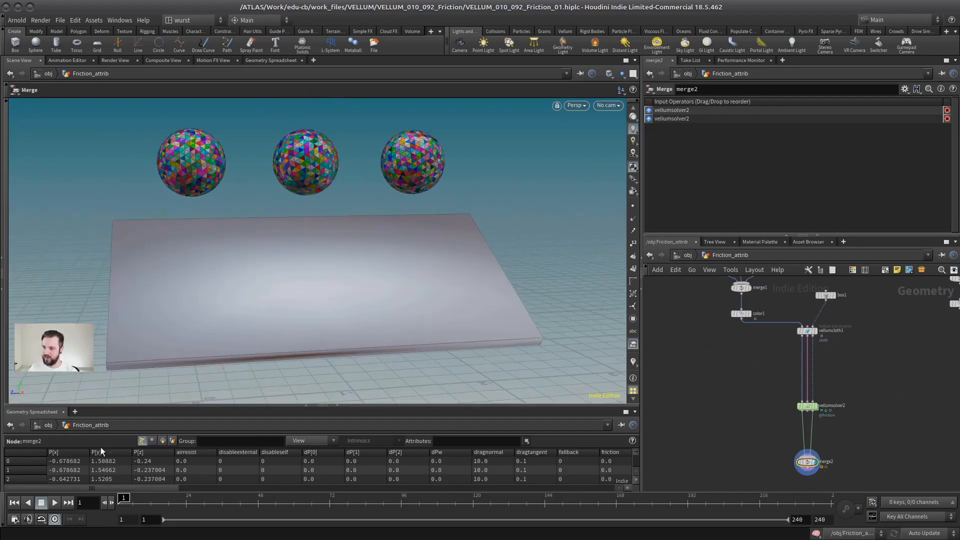
left_click(55, 503)
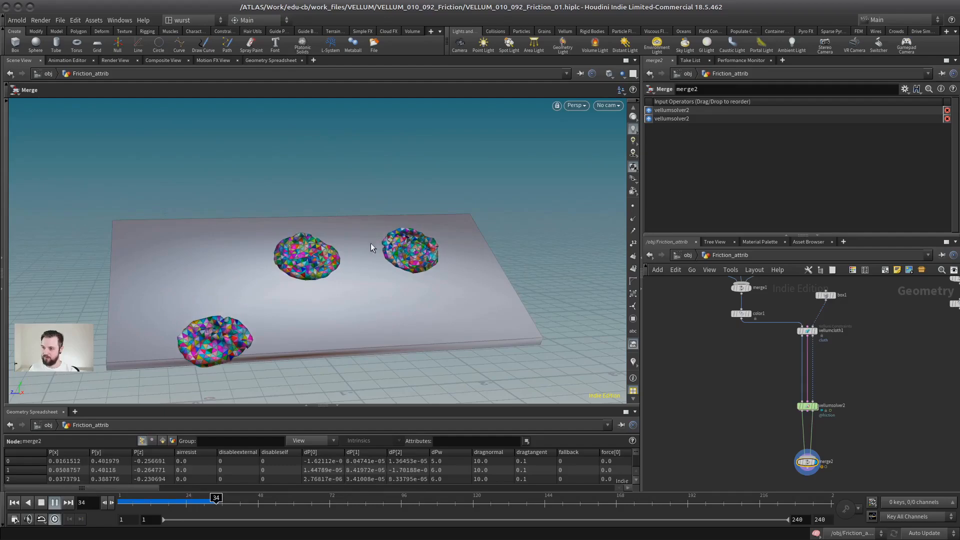
middle_click_drag(742, 300, 732, 327)
left_click(41, 503)
middle_click_drag(862, 415, 844, 378)
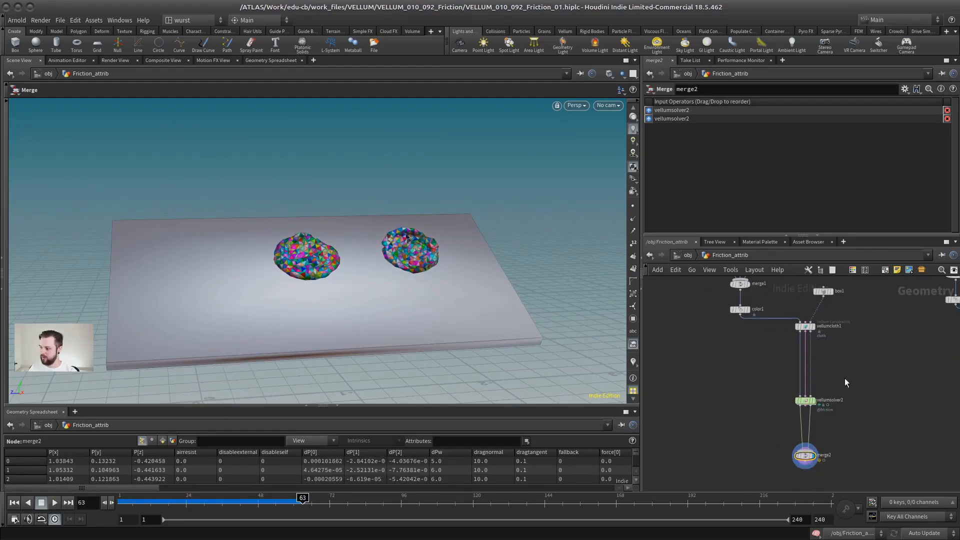
Check the friction settings of vellumsolver2, then display merge3 in the dynamicfriction setup
left_click(804, 400)
left_click(723, 395)
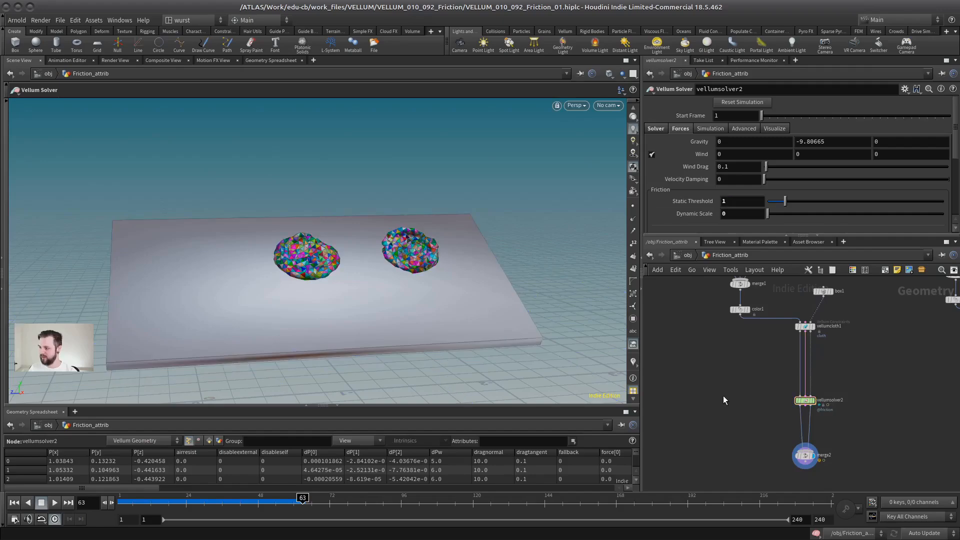
scroll(778, 378, "down", 5)
middle_click_drag(934, 373, 796, 379)
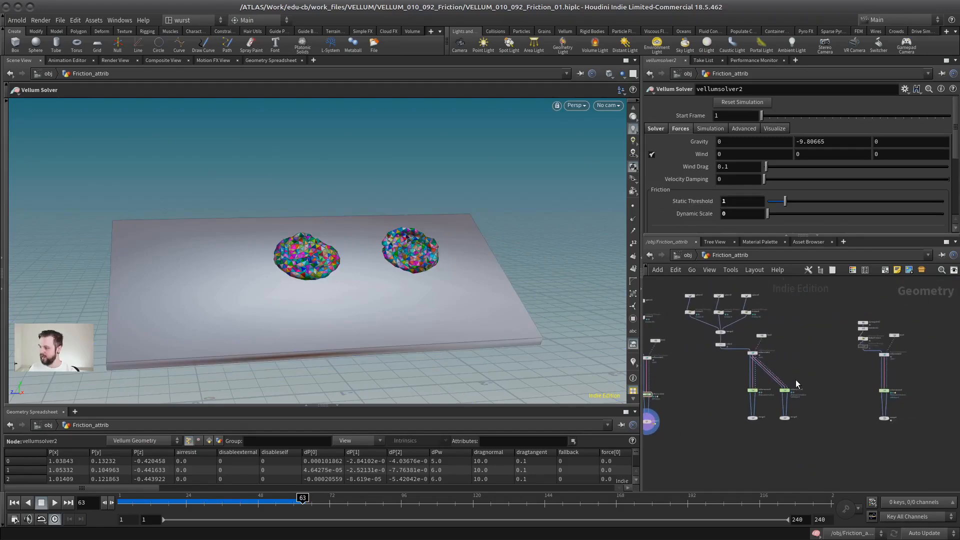
scroll(795, 379, "up", 5)
middle_click_drag(687, 415, 717, 421)
scroll(717, 421, "up", 4)
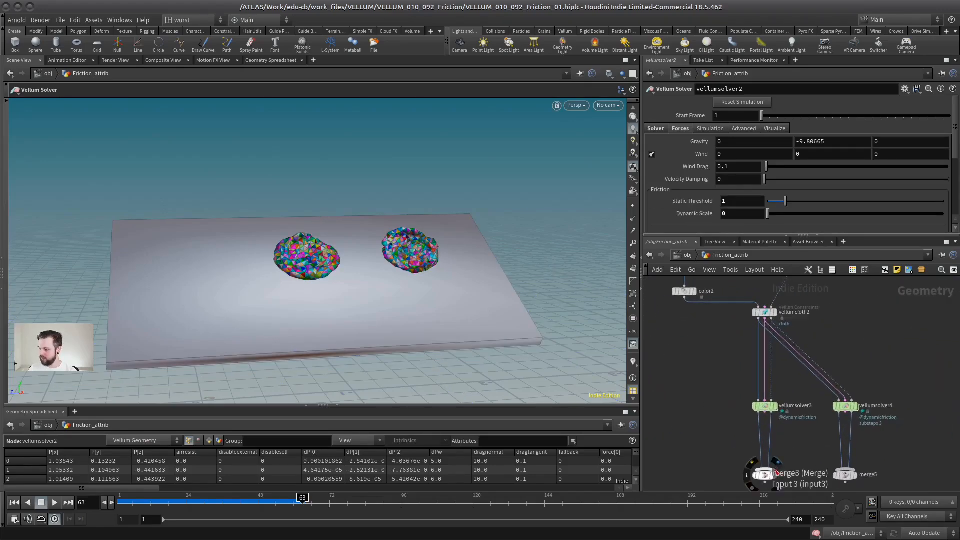
left_click(776, 475)
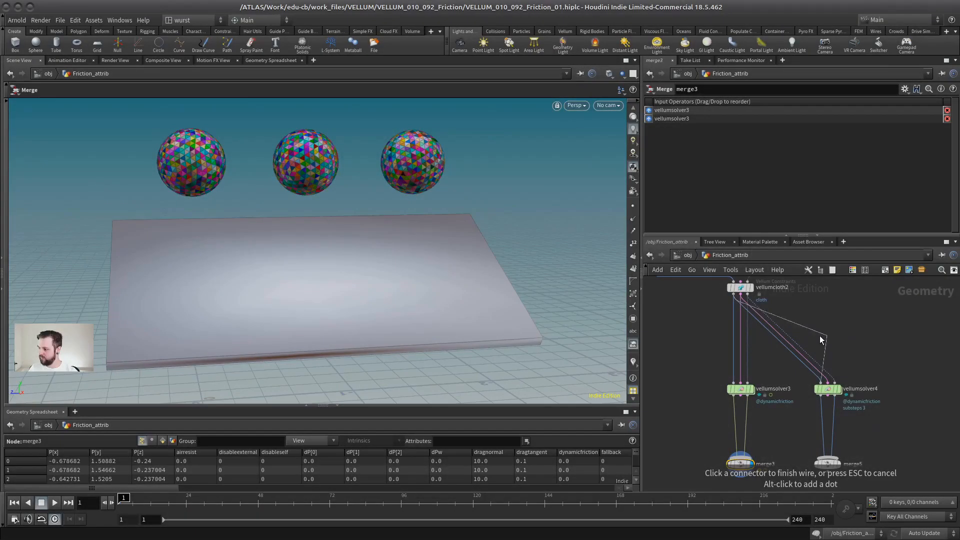
Cancel the accidental wire and check the Static Threshold and Dynamic Scale settings of vellumsolver3
key("Escape")
left_click(649, 110)
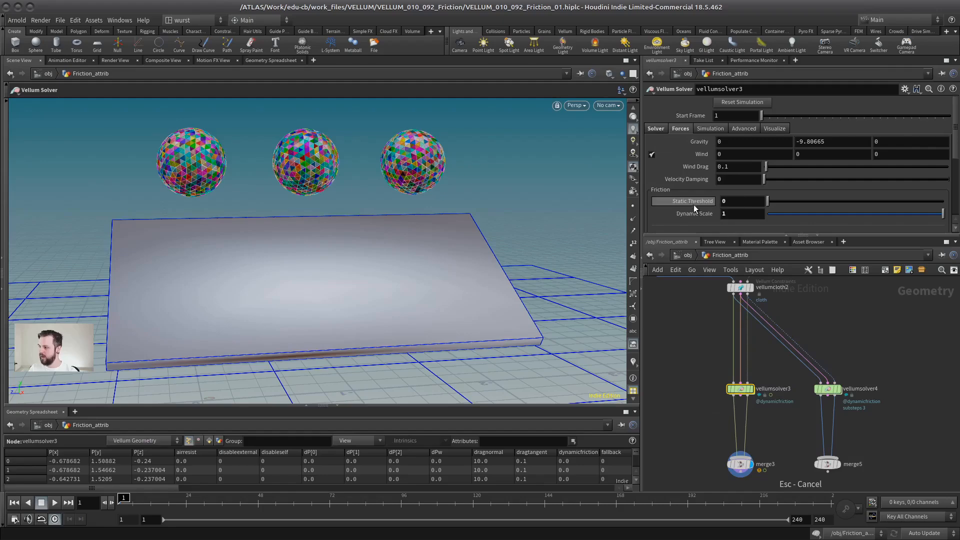
double_click(742, 214)
left_click(689, 348)
middle_click_drag(688, 348, 769, 395)
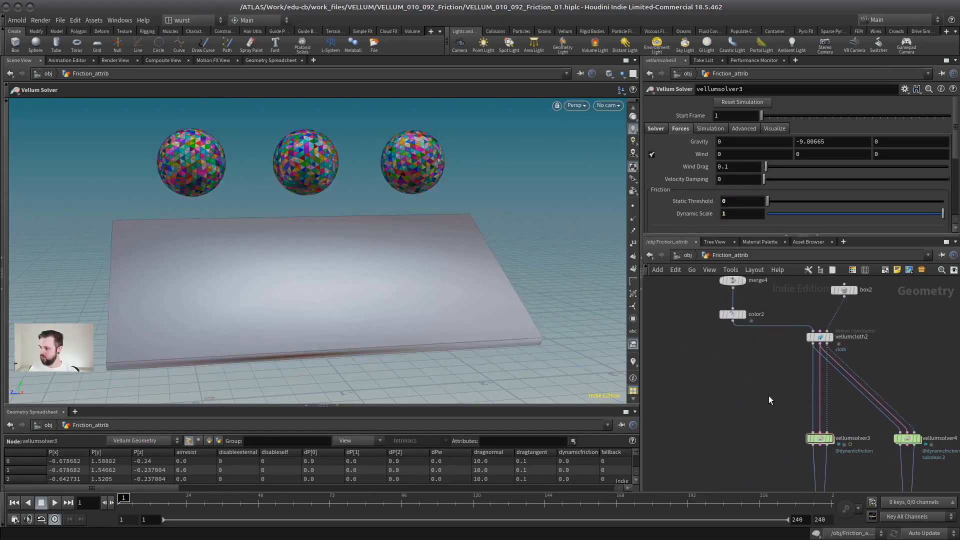
Examine the dynamicfriction expressions in the three wrangles below sphere4, sphere6 and sphere5
scroll(720, 373, "down", 3)
middle_click_drag(720, 372, 736, 452)
left_click(683, 342)
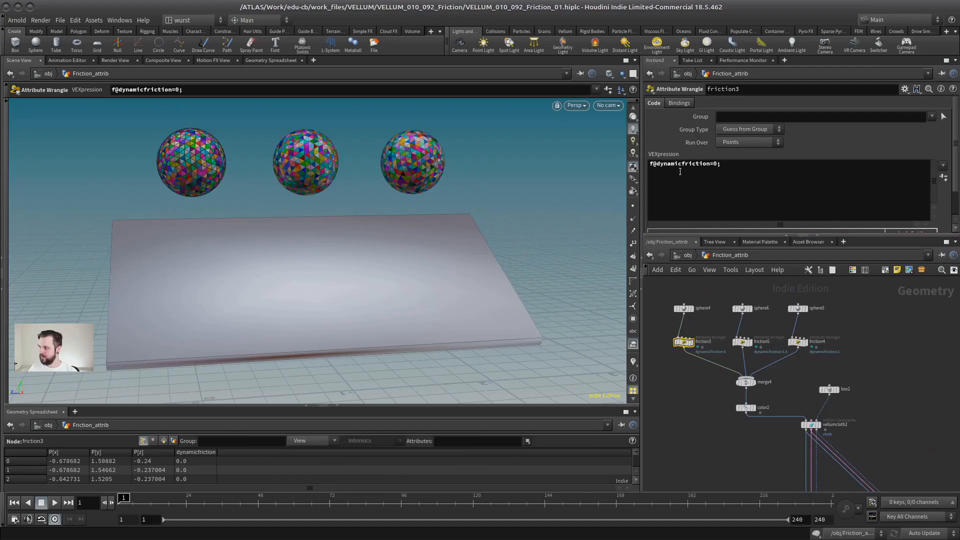
left_click(742, 342)
left_click(797, 342)
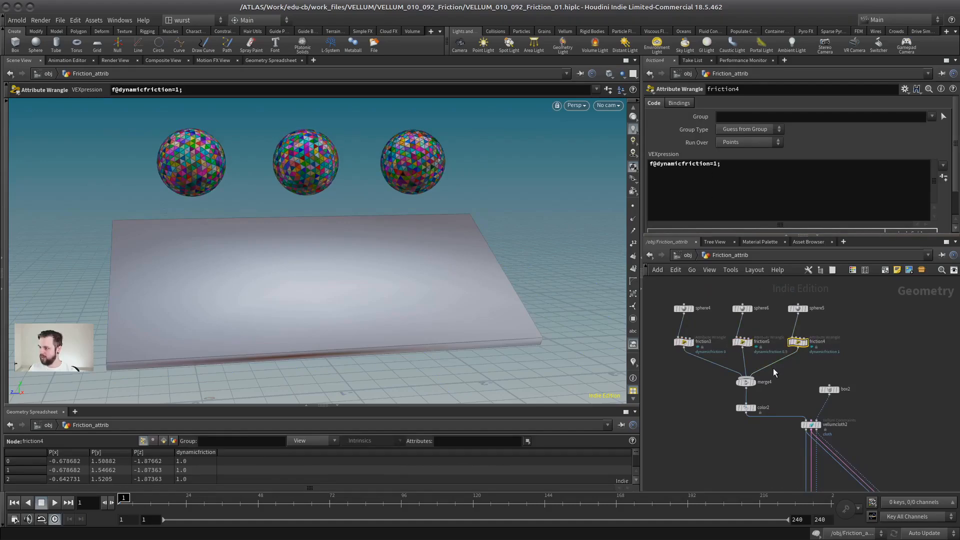
left_click(685, 341)
left_click(742, 342)
left_click(798, 342)
Play the merge3 simulation to compare how the three dynamicfriction spheres slide off the box, then stop it
middle_click_drag(781, 452, 758, 360)
scroll(760, 406, "down", 1)
left_click(784, 458)
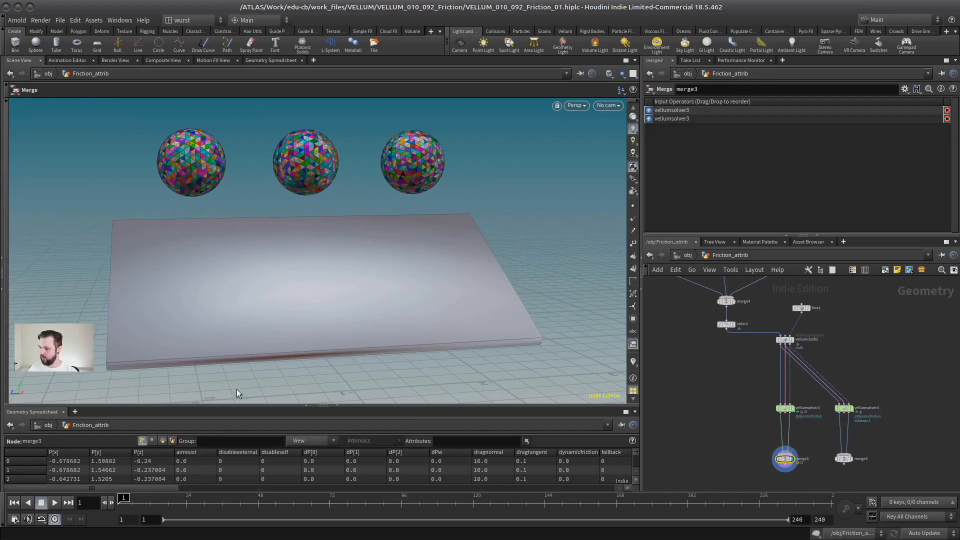
left_click(54, 502)
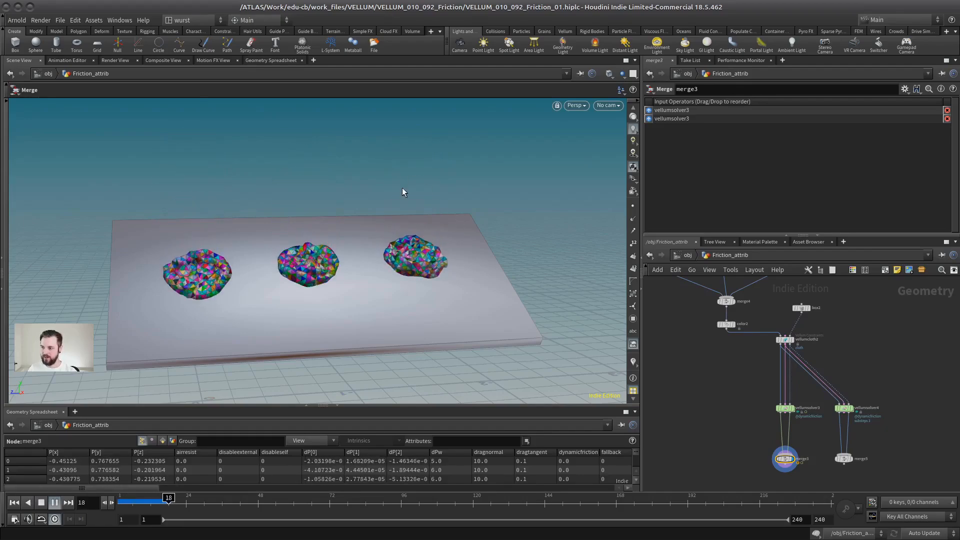
key("Escape")
left_click_drag(385, 231, 451, 218)
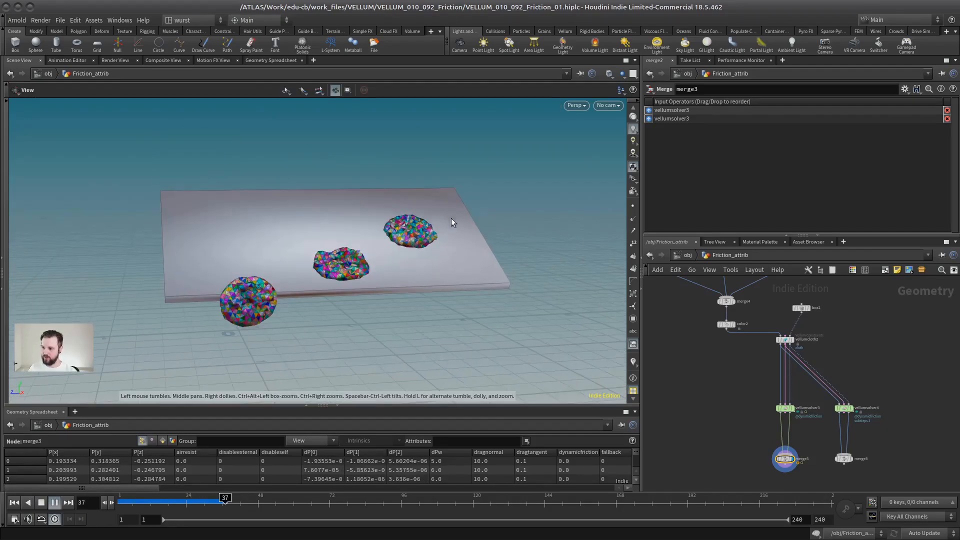
key("Return")
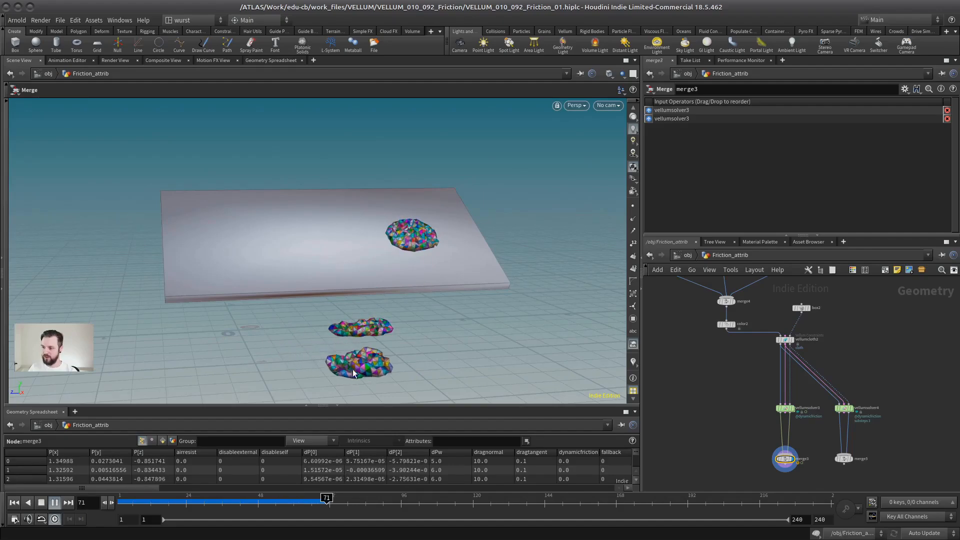
left_click(41, 502)
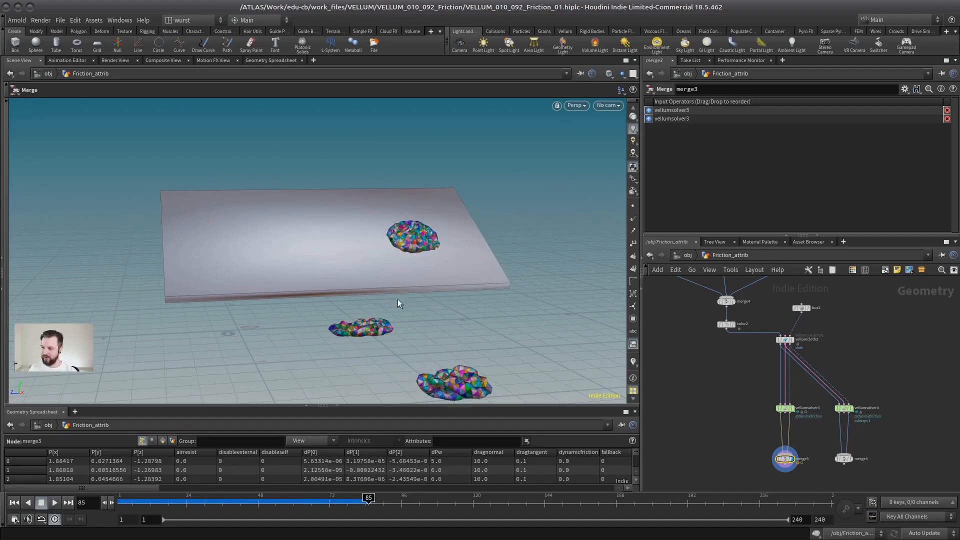
Rewind the merge3 simulation and replay it from a higher viewing angle
left_click_drag(397, 300, 434, 328)
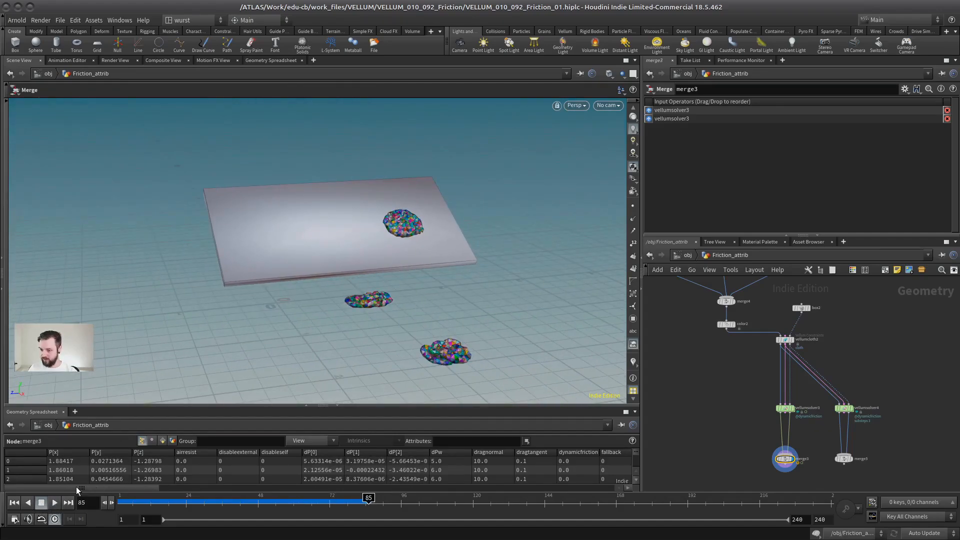
left_click(14, 502)
left_click(55, 503)
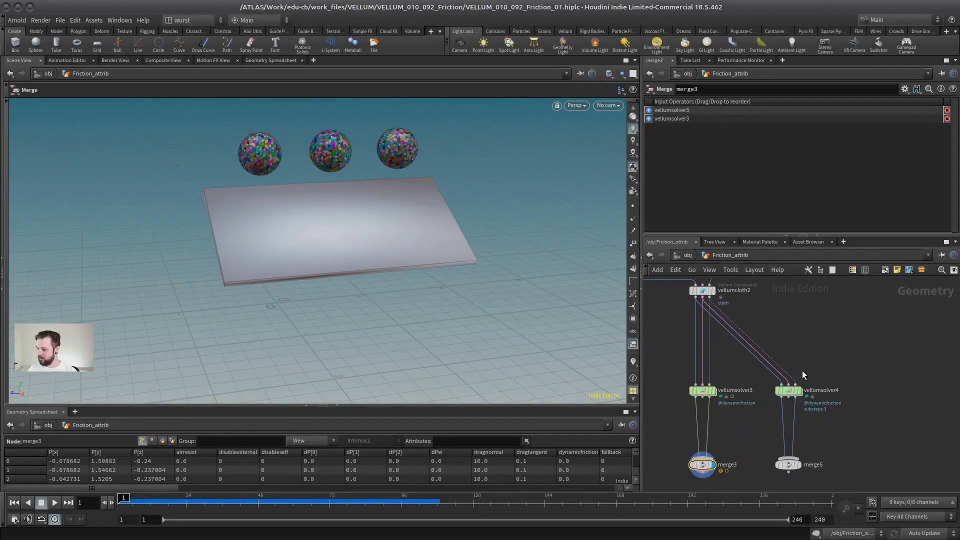
Check the Substeps setting of vellumsolver3 in its solver parameters
left_click(702, 390)
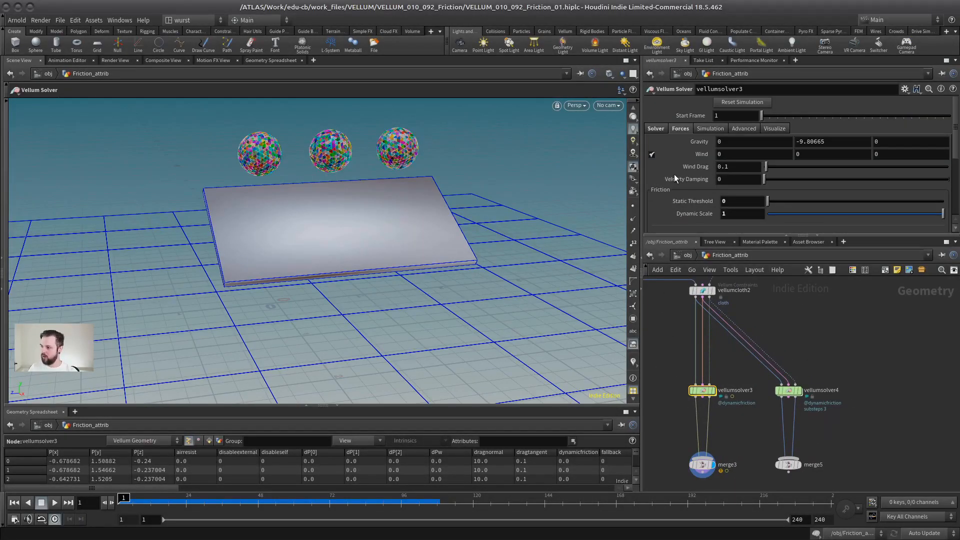
left_click(656, 129)
left_click(735, 154)
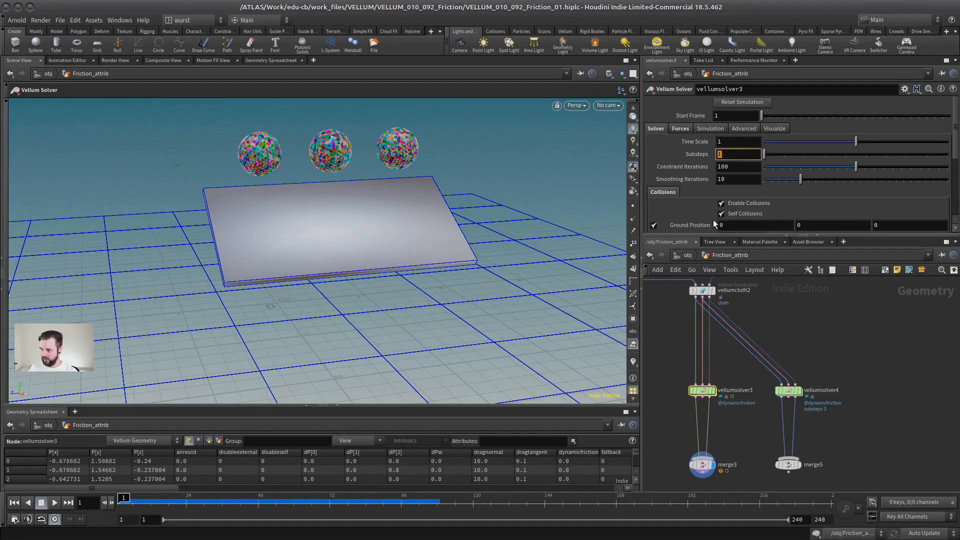
left_click(826, 370)
middle_click_drag(820, 367, 815, 360)
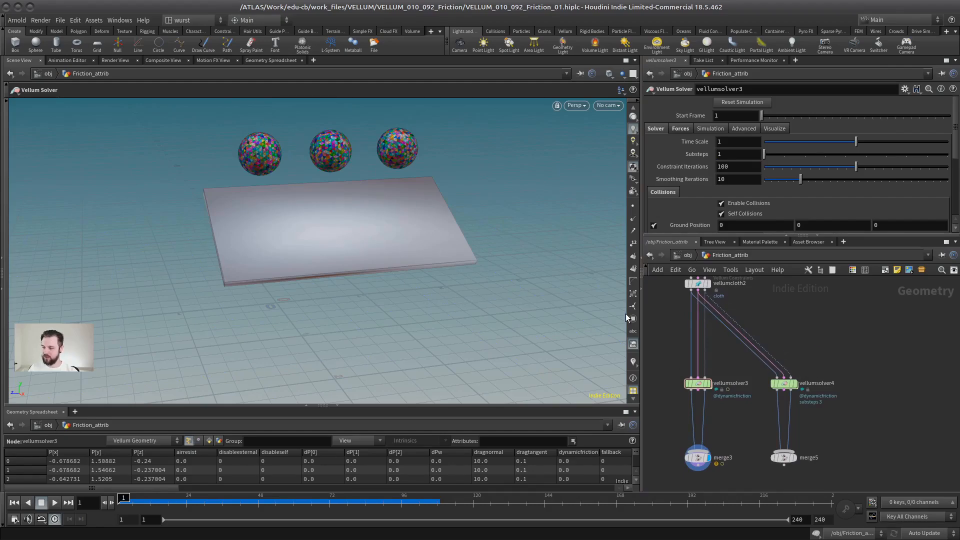
Check vellumsolver4's substeps, display merge5 and run its simulation, then stop and scrub back to frame 26
left_click_drag(845, 343, 735, 419)
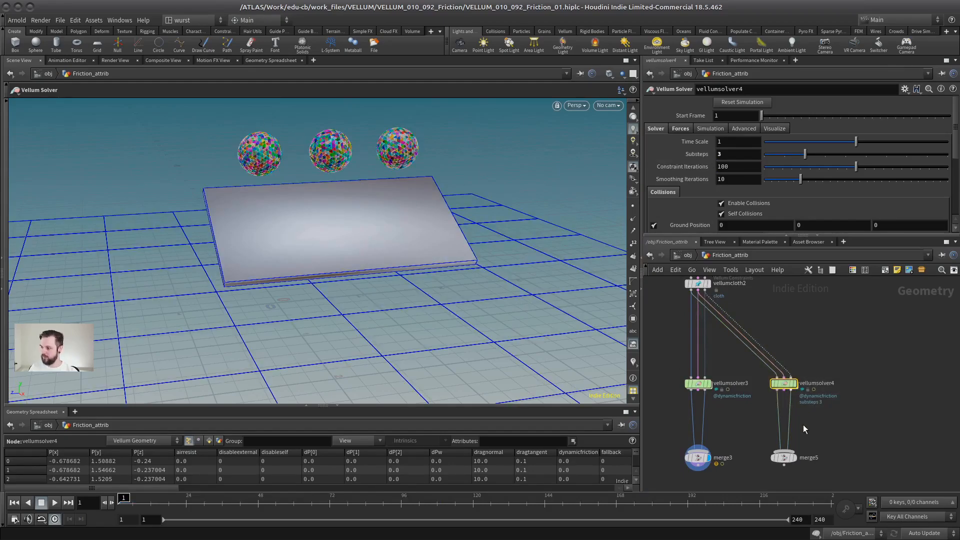
left_click(796, 458)
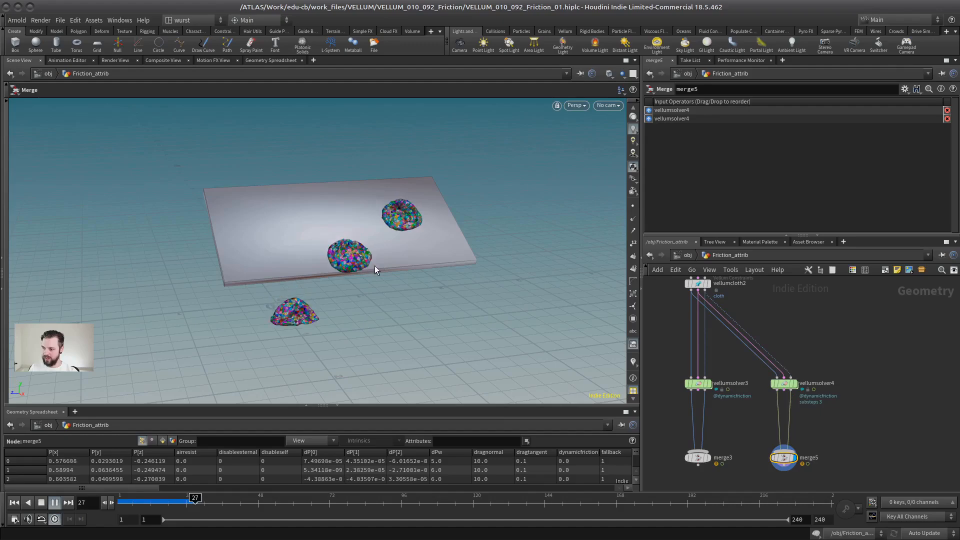
left_click(41, 503)
left_click_drag(225, 496, 191, 496)
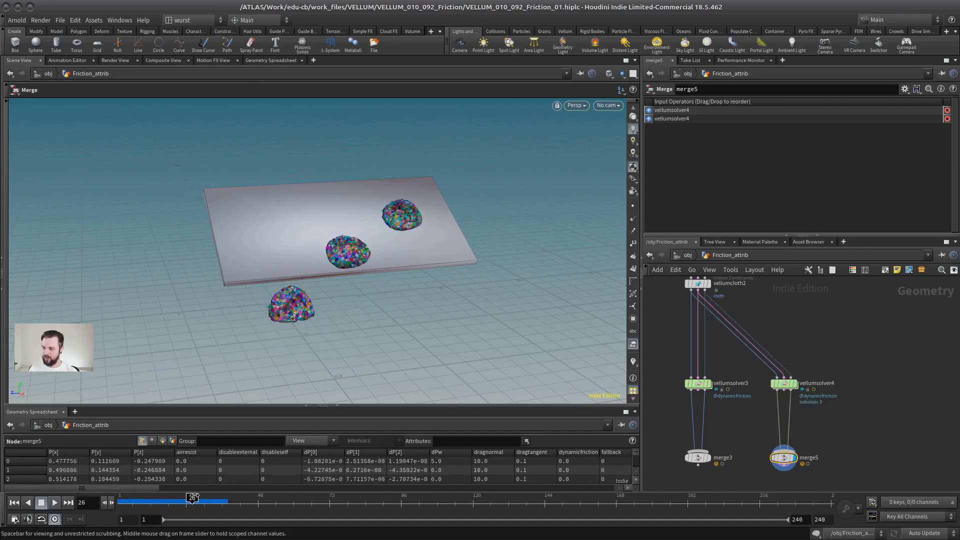
Display vellumsolver3 with vellumsolver4 as a template overlay to compare their sphere positions, then select vellumsolver4
left_click(710, 383)
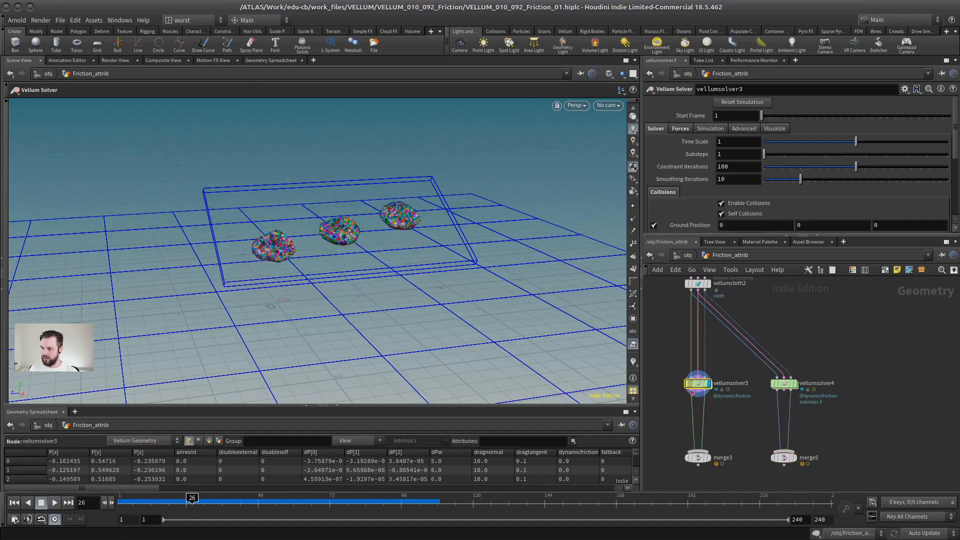
left_click(795, 388)
left_click_drag(434, 255, 353, 253, "alt")
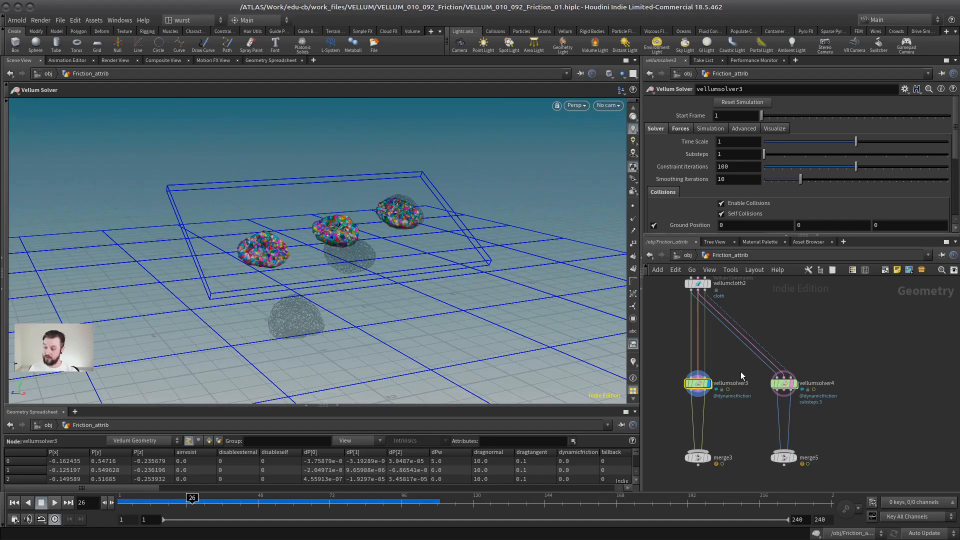
left_click(784, 383)
left_click(756, 410)
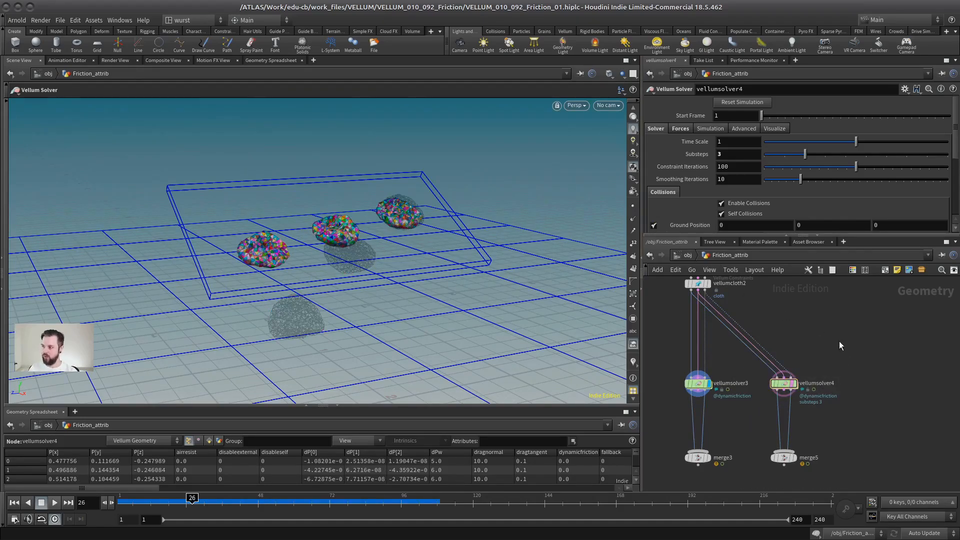
Display vellumsolver5 in the planar patch network and inspect its cloth result without the earlier spheres
middle_click_drag(826, 362, 842, 364)
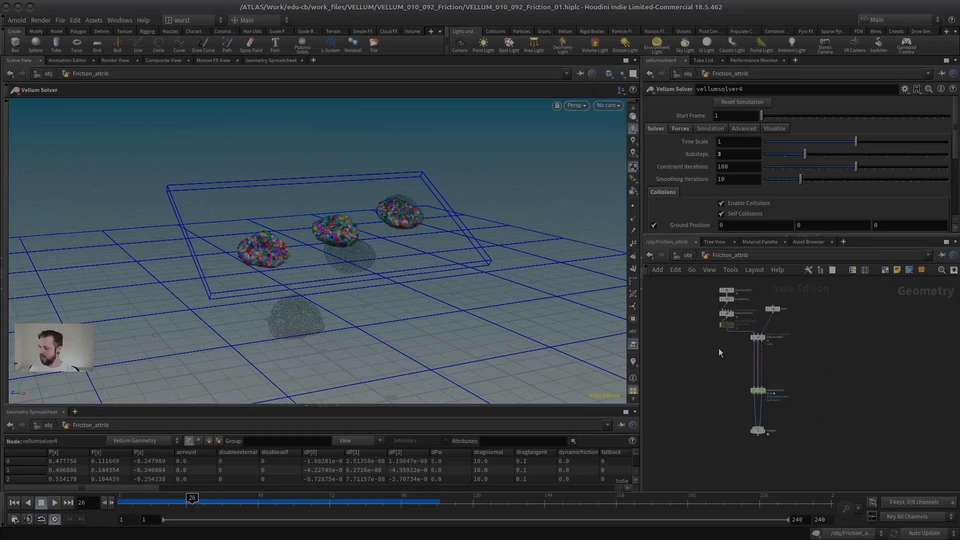
middle_click_drag(718, 369, 719, 410)
scroll(711, 379, "up", 2)
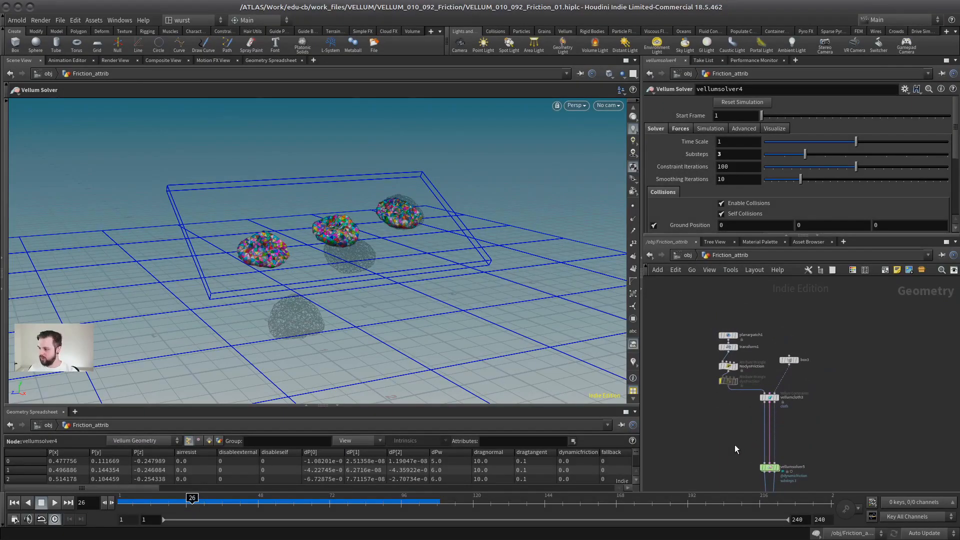
middle_click_drag(735, 446, 719, 402)
left_click(763, 424)
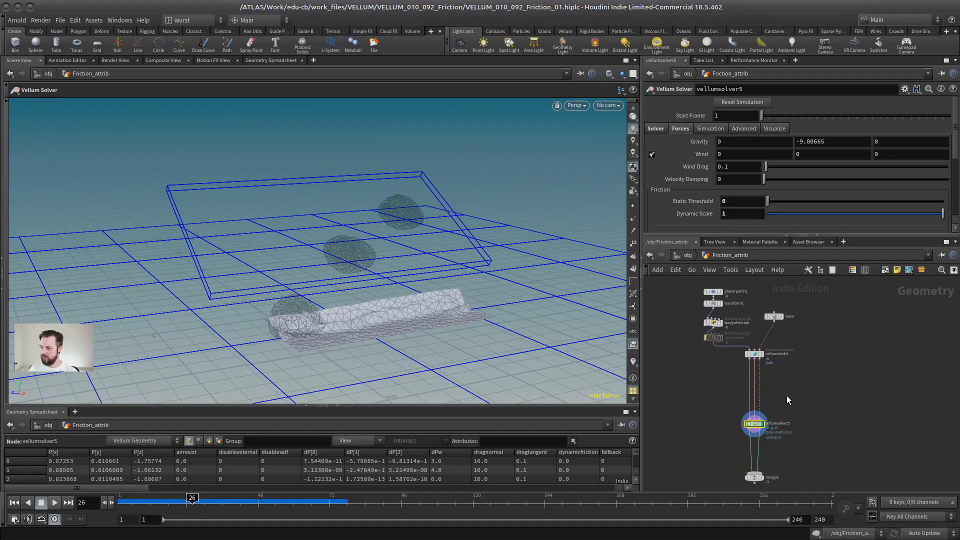
scroll(780, 410, "up", 2)
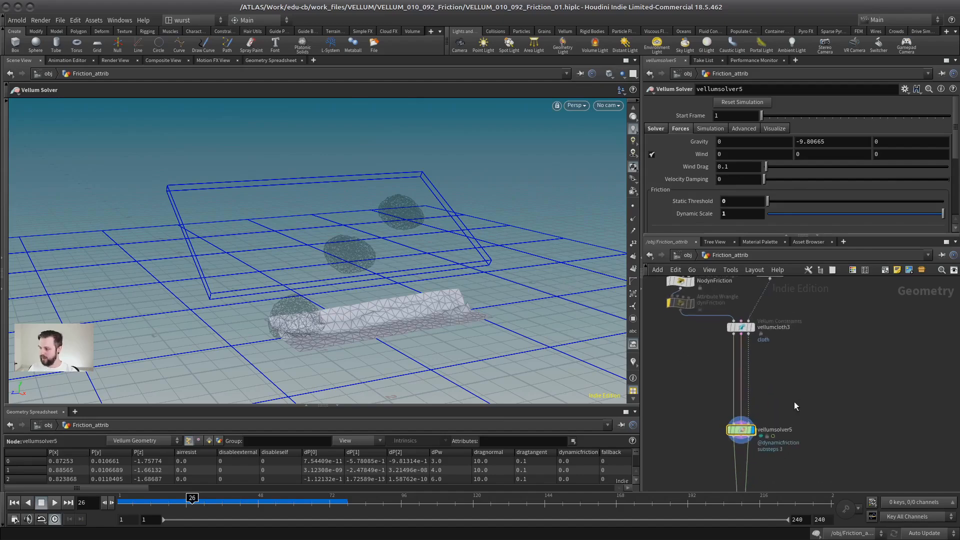
scroll(764, 412, "down", 4)
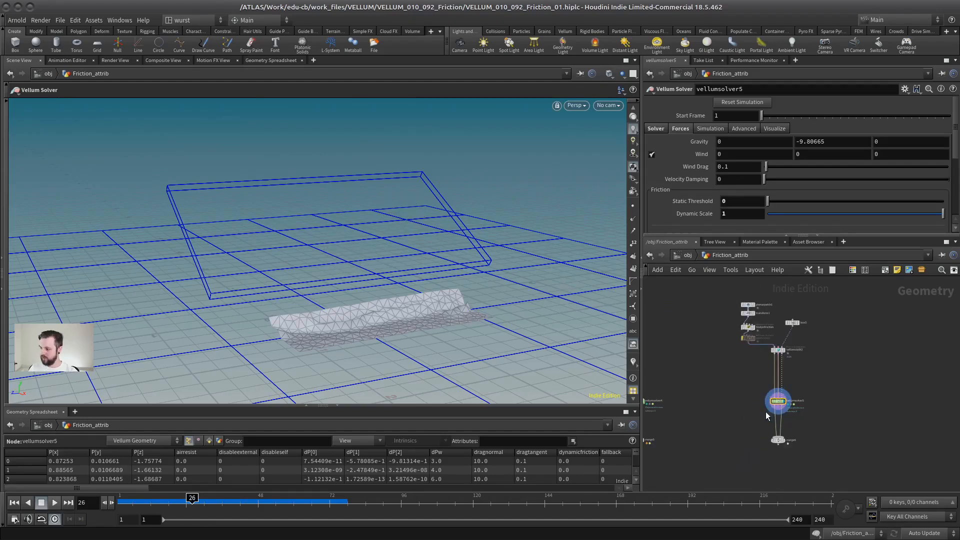
Display merge6 to show the cloth patch with the tilted box and rewind the simulation to frame 1
left_click(782, 442)
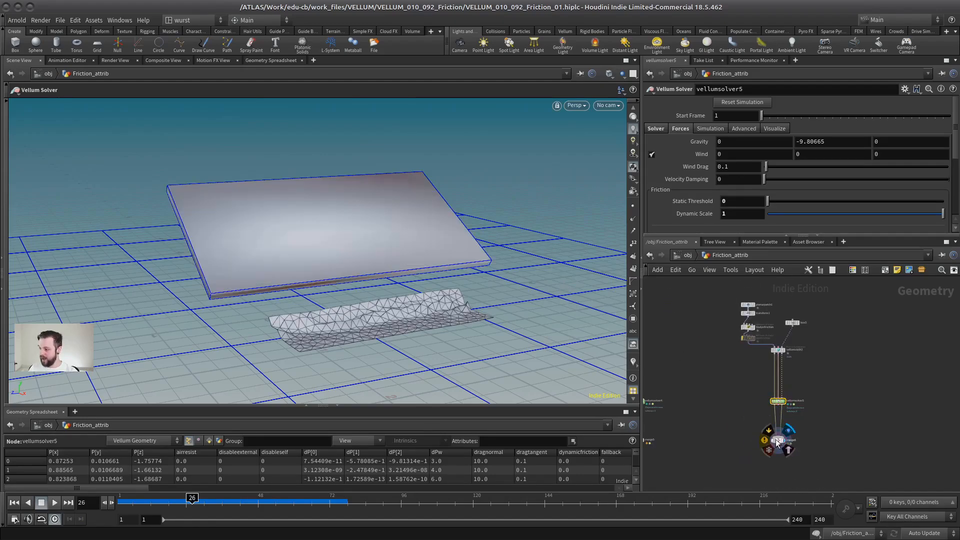
left_click_drag(815, 428, 759, 455)
scroll(400, 274, "up", 2)
middle_click_drag(415, 263, 439, 306)
left_click_drag(439, 306, 379, 295)
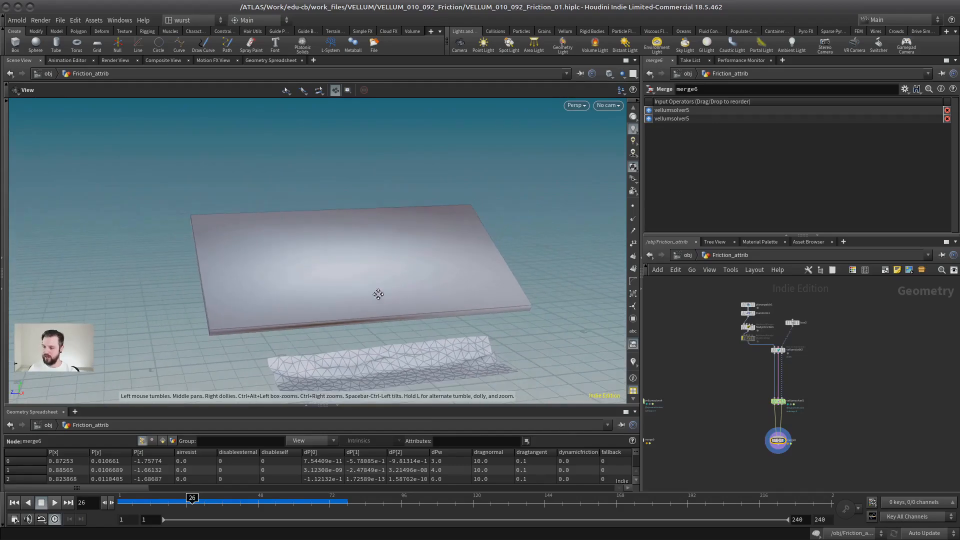
right_click_drag(379, 296, 338, 309)
left_click(14, 502)
left_click_drag(251, 283, 260, 285)
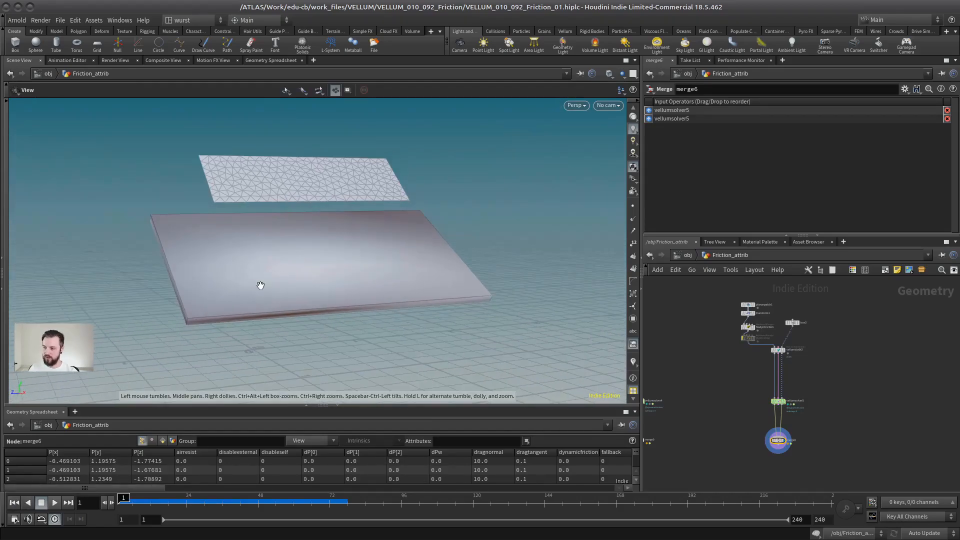
right_click_drag(260, 285, 294, 312)
left_click_drag(267, 309, 292, 308)
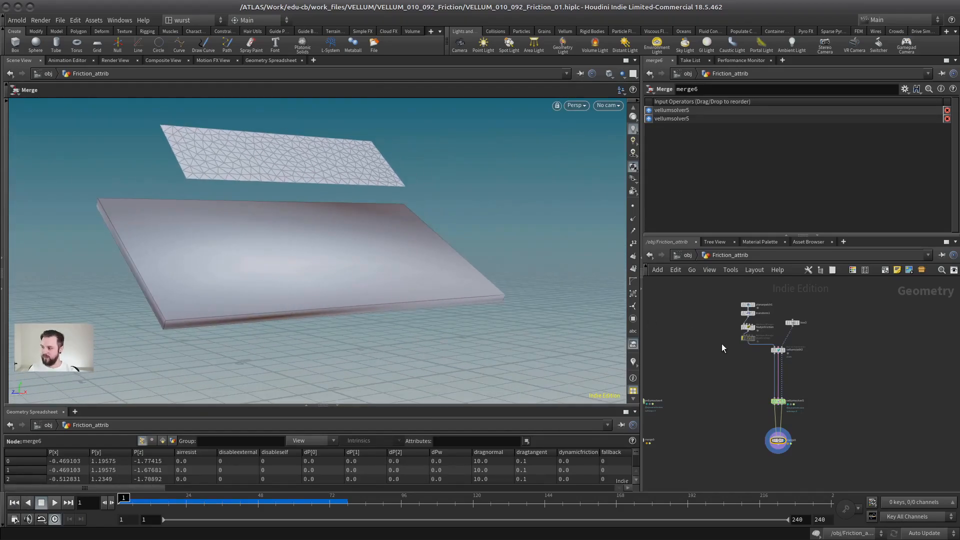
Display planarpatch1, transform1 and the NodynFriction wrangle in turn to examine how the cloth patch is prepared
scroll(813, 315, "up", 3)
left_click(685, 338)
left_click_drag(676, 338, 674, 327)
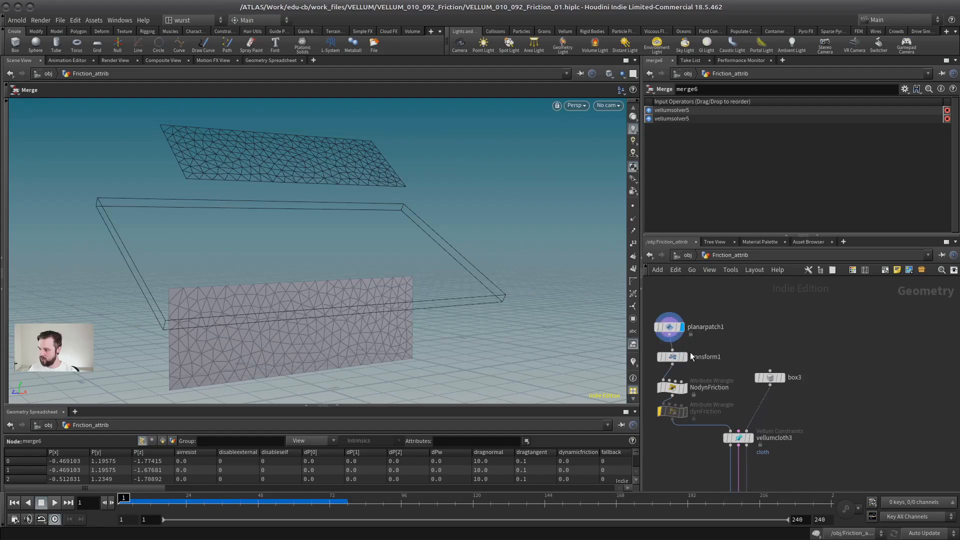
middle_click_drag(691, 347, 751, 338)
left_click(733, 348)
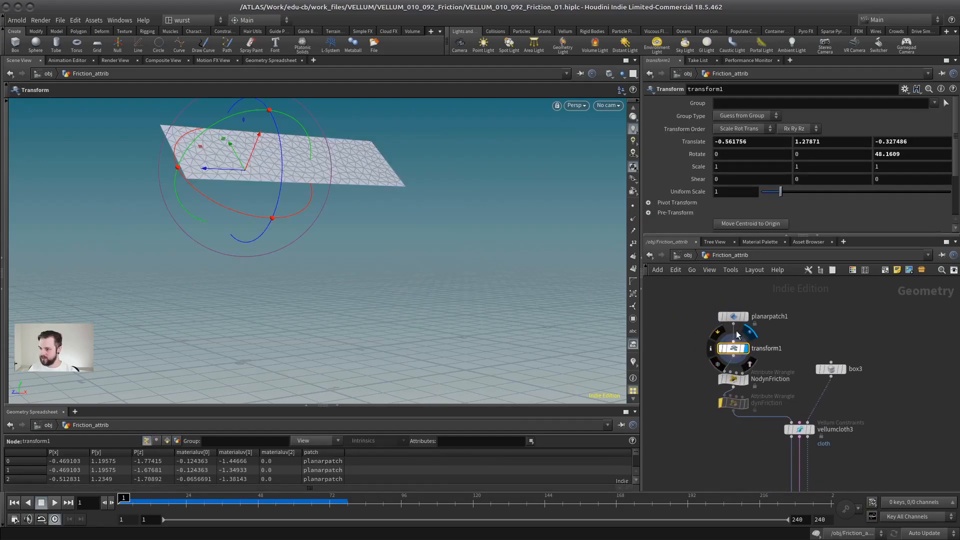
left_click(733, 380)
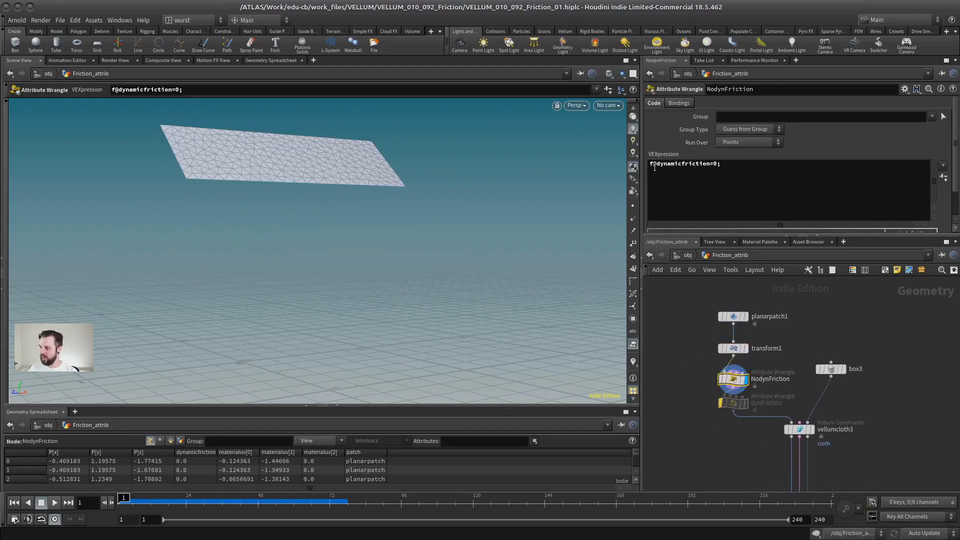
Select vellumsolver5 and check its Static Threshold and Dynamic Scale friction settings
scroll(827, 310, "down", 3)
middle_click_drag(826, 440, 827, 374)
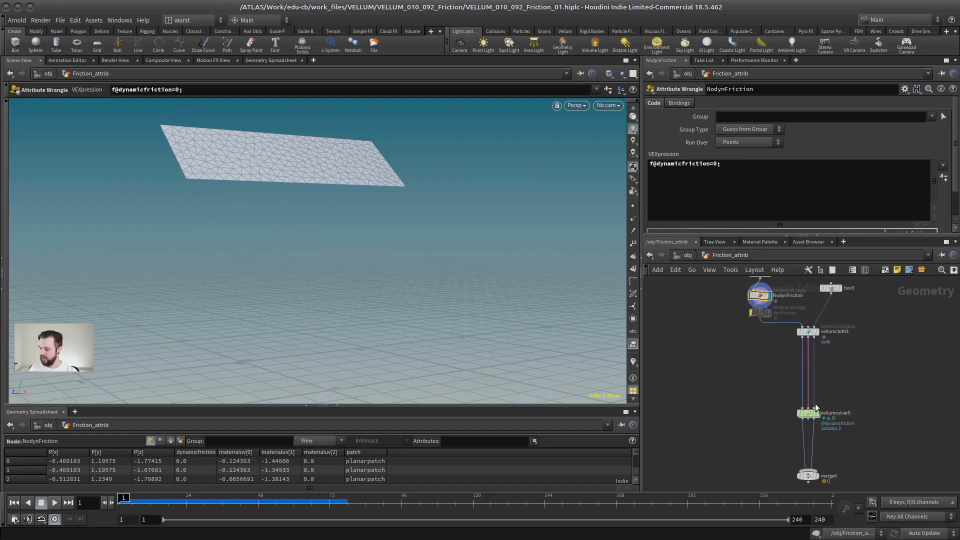
left_click_drag(861, 390, 766, 419)
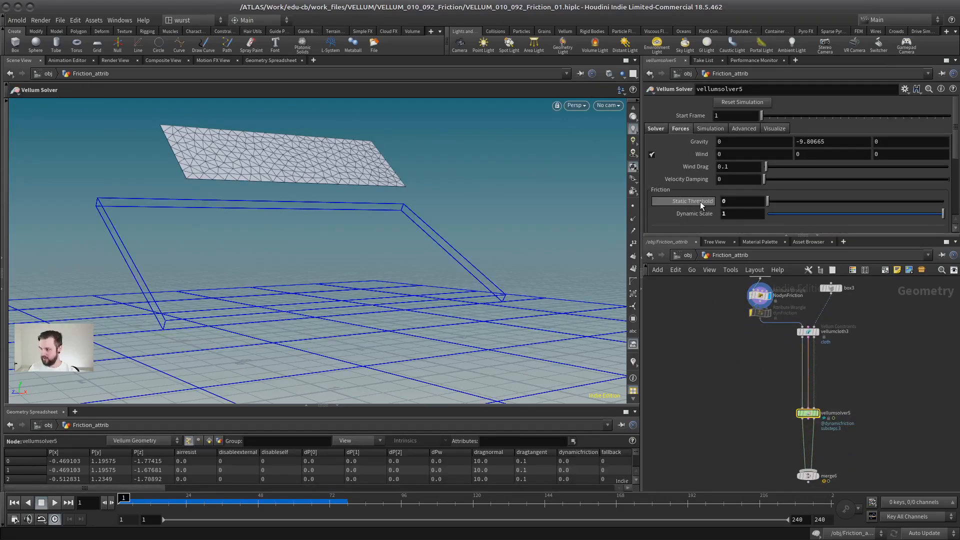
Display merge6 and play the cloth simulation with NodynFriction active, viewing the box from a wider angle
left_click(818, 476)
left_click(807, 474)
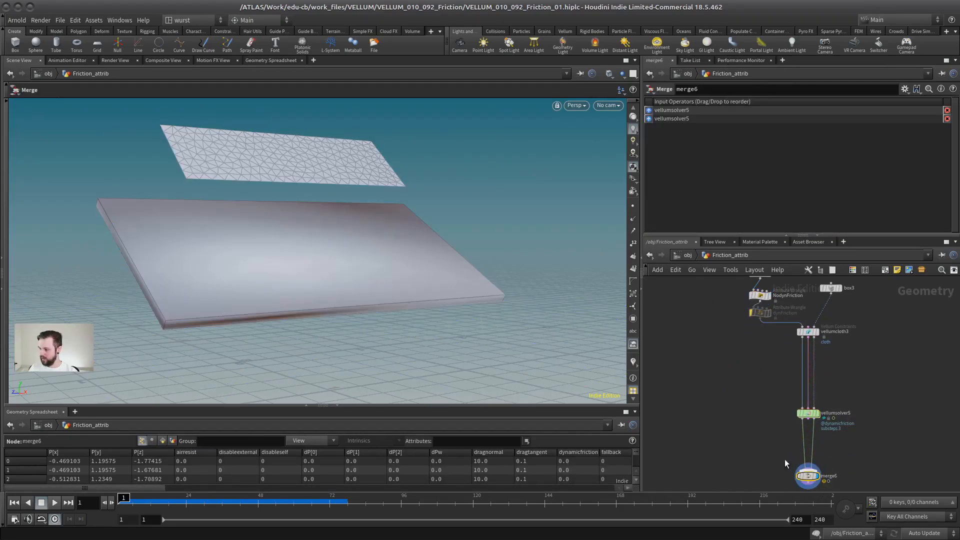
left_click_drag(389, 270, 373, 272, "alt")
scroll(373, 272, "down", 3)
left_click(55, 503)
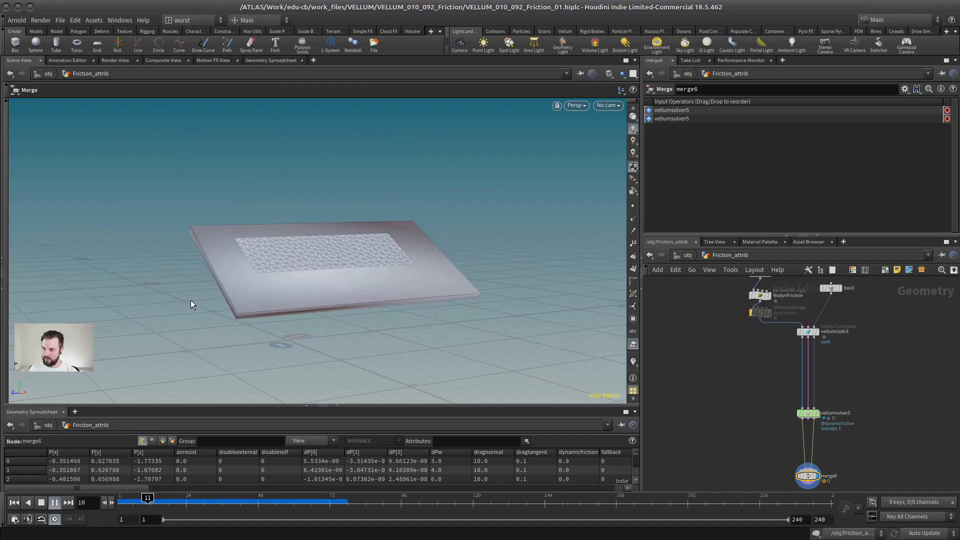
left_click_drag(191, 300, 346, 305)
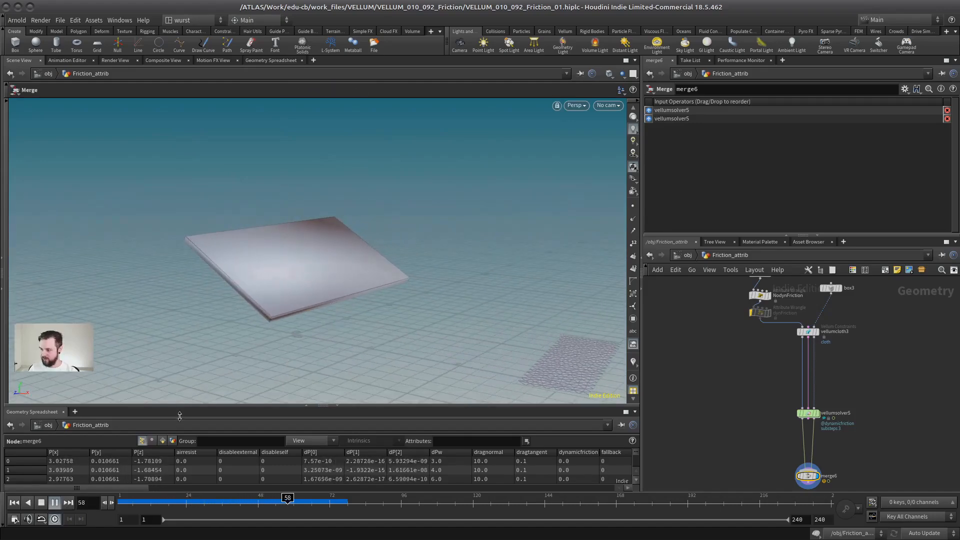
Replay the frictionless patch simulation from the first frame, then stop it and rewind to frame 1
left_click(55, 503)
left_click(15, 503)
left_click(57, 502)
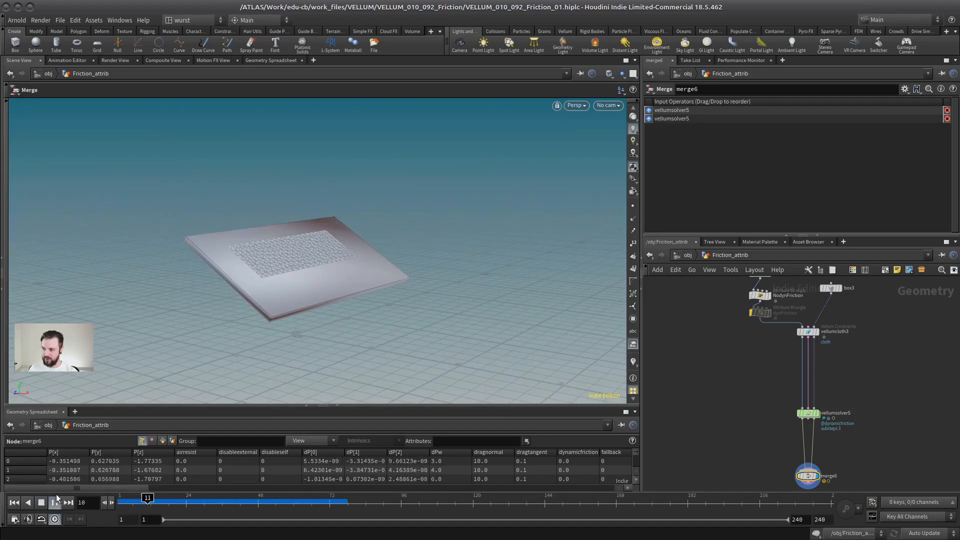
left_click(42, 503)
left_click(15, 503)
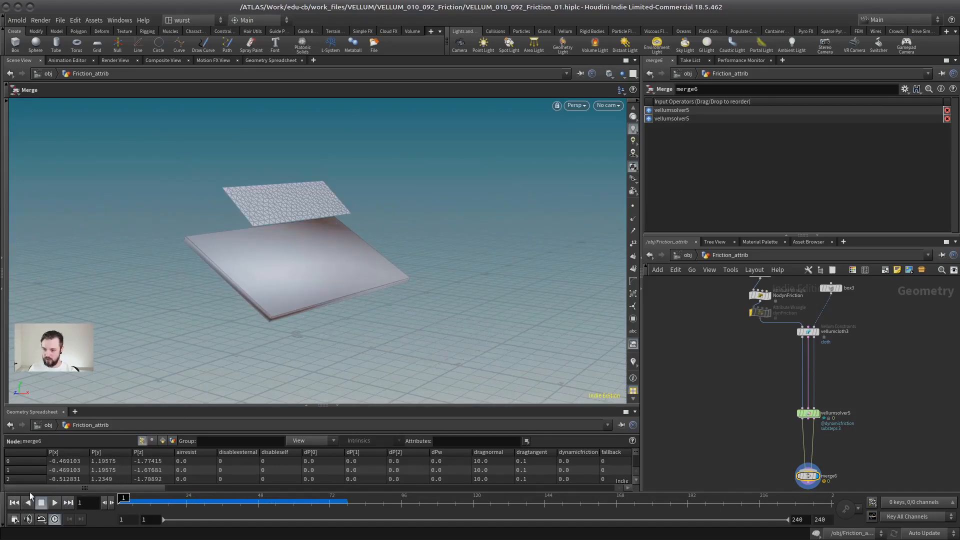
Bypass the NodynFriction wrangle, enable the dynFriction wrangle and examine its relbbox expression
middle_click_drag(744, 374, 743, 429)
scroll(753, 334, "up", 3)
left_click(748, 361)
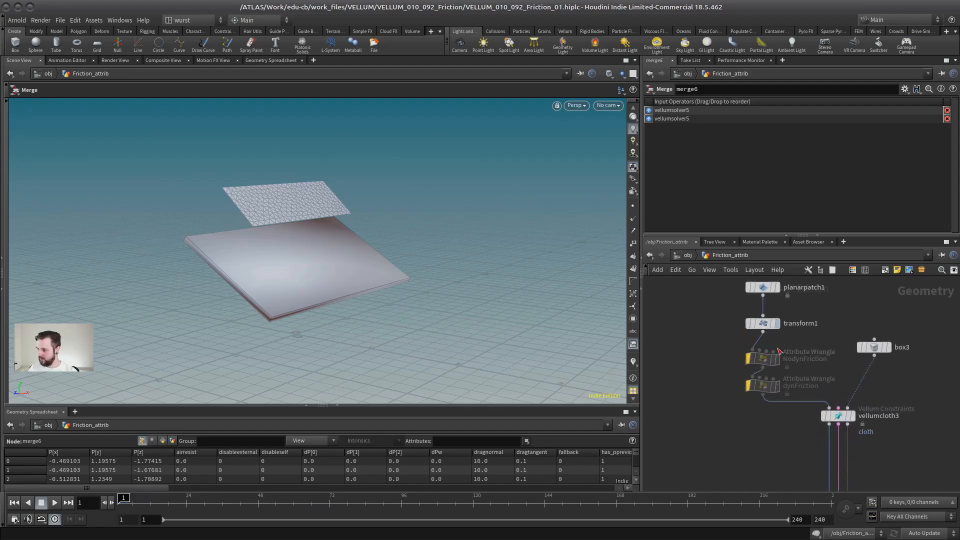
left_click(749, 388)
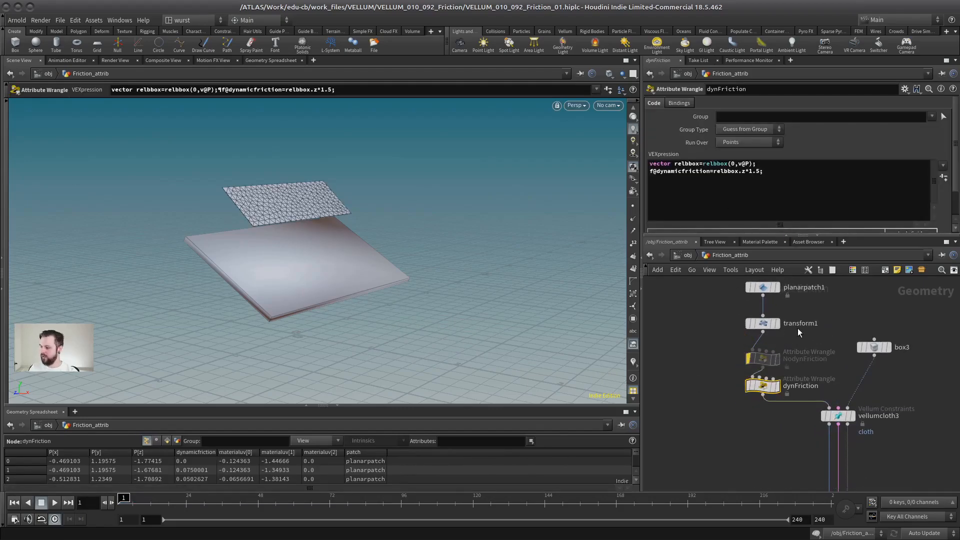
double_click(703, 164)
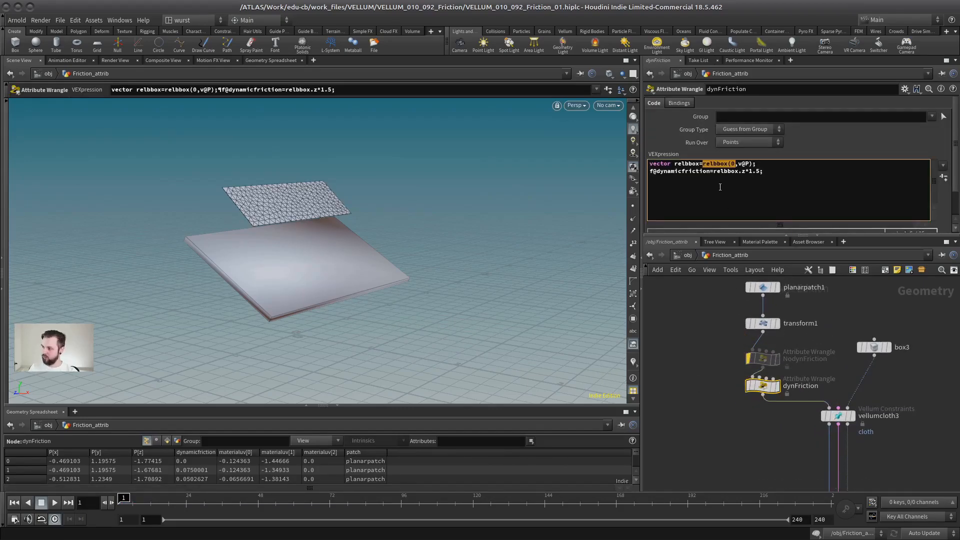
left_click(784, 168)
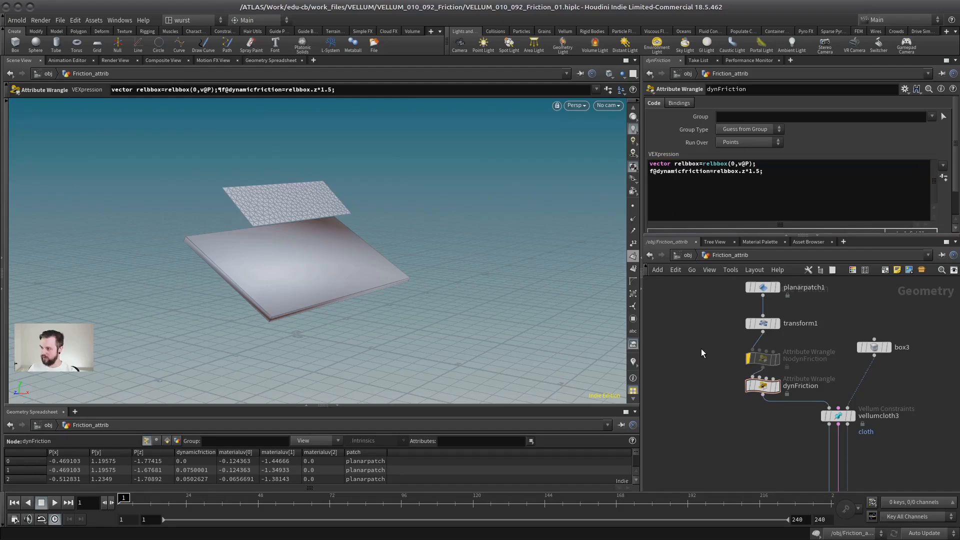
Visualize the cloth's dynamicfriction gradient in colour and check its per-point values in an enlarged geometry spreadsheet
left_click_drag(328, 242, 144, 325)
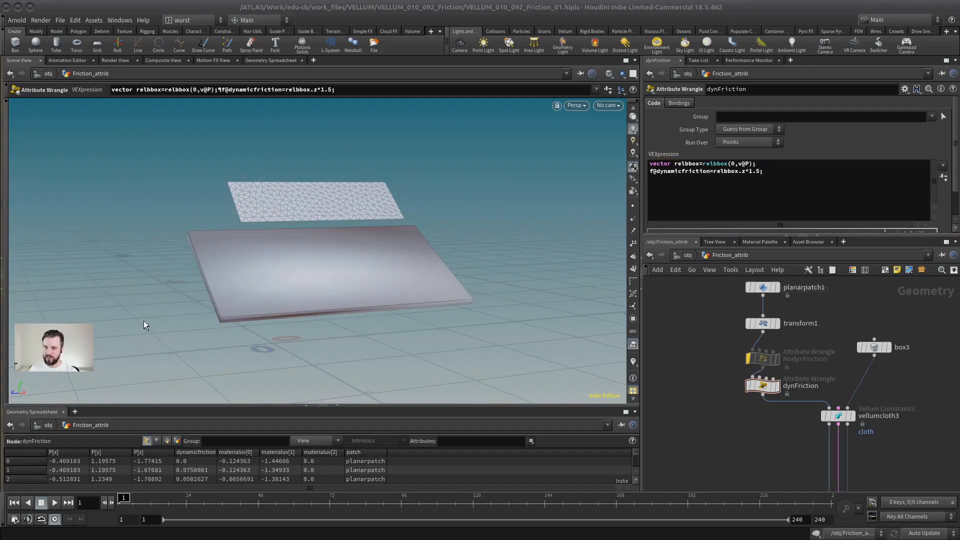
left_click(634, 366)
left_click_drag(498, 379, 465, 363)
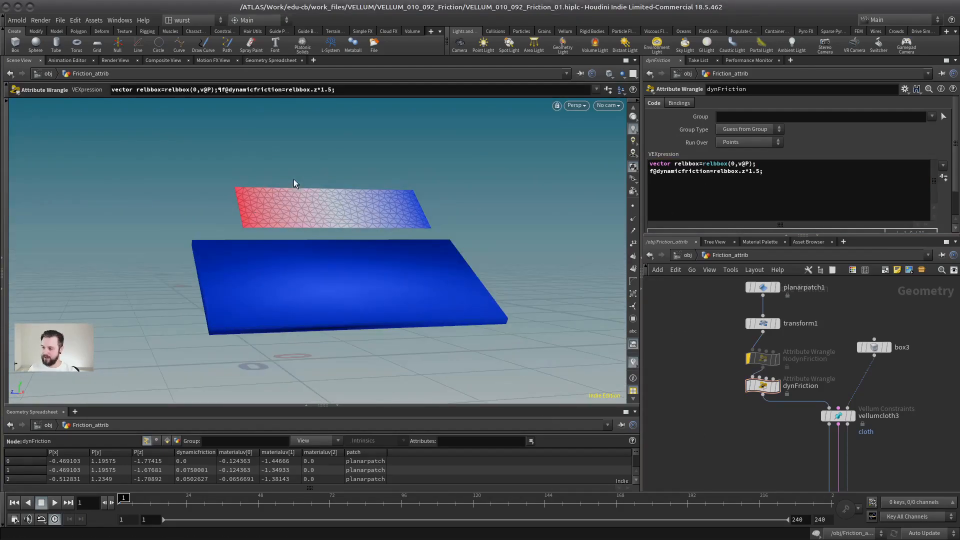
left_click_drag(294, 183, 231, 155)
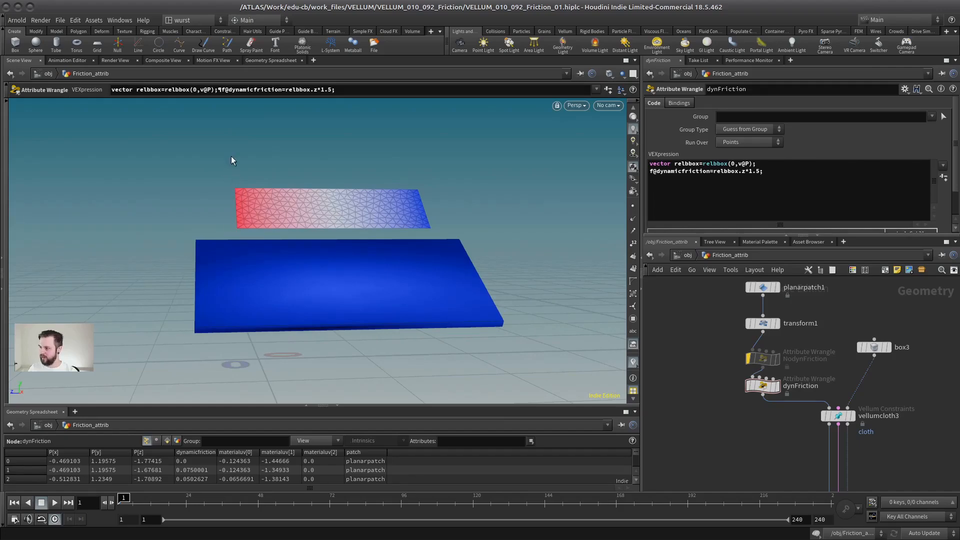
left_click_drag(204, 405, 203, 362)
left_click(202, 408)
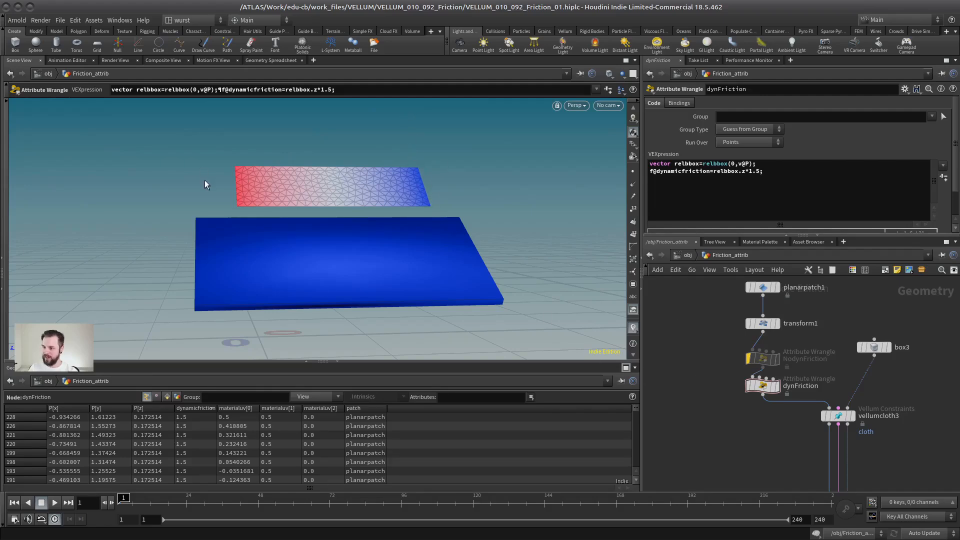
Run the merge6 simulation with the dynFriction gradient, view it from a higher angle, then rewind and replay it
middle_click_drag(735, 423, 682, 321)
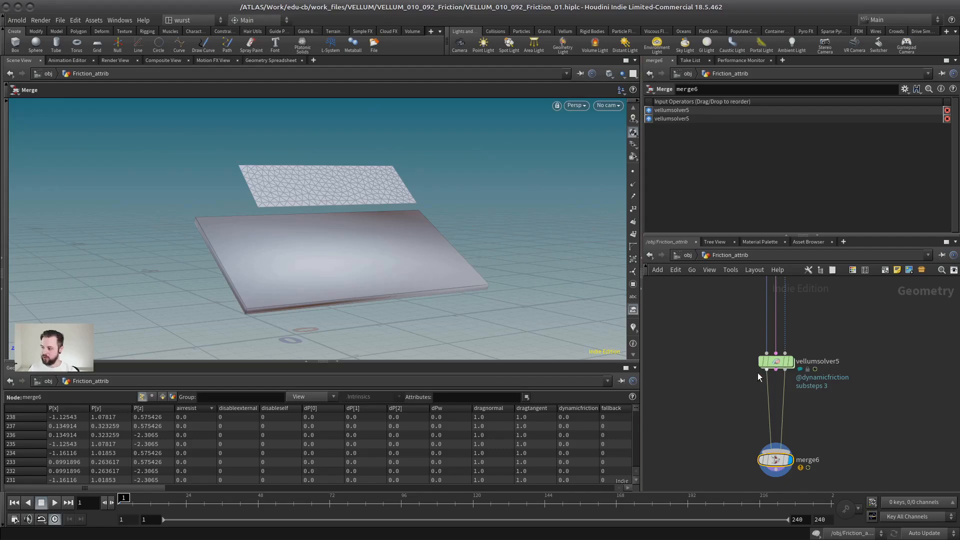
scroll(691, 329, "down", 2)
left_click(49, 502)
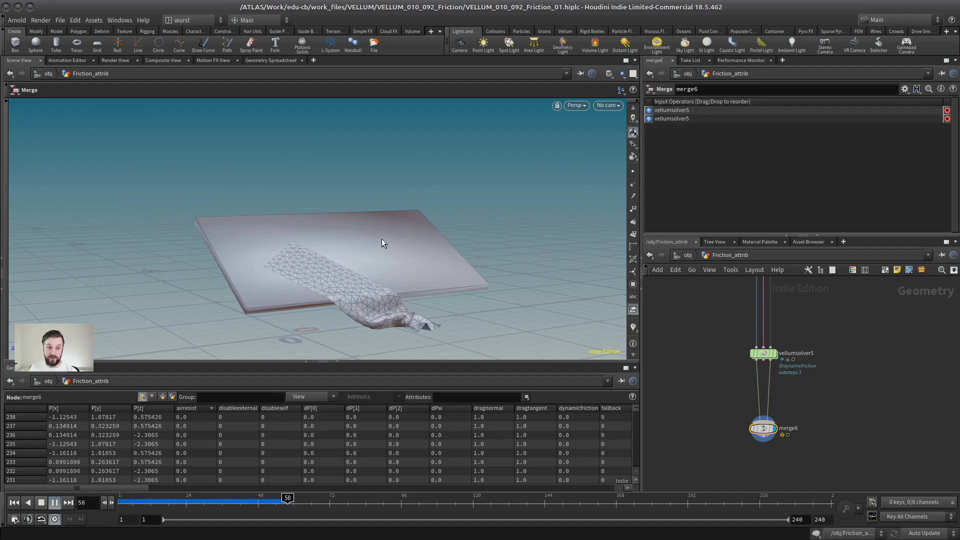
left_click_drag(373, 253, 353, 278, "alt")
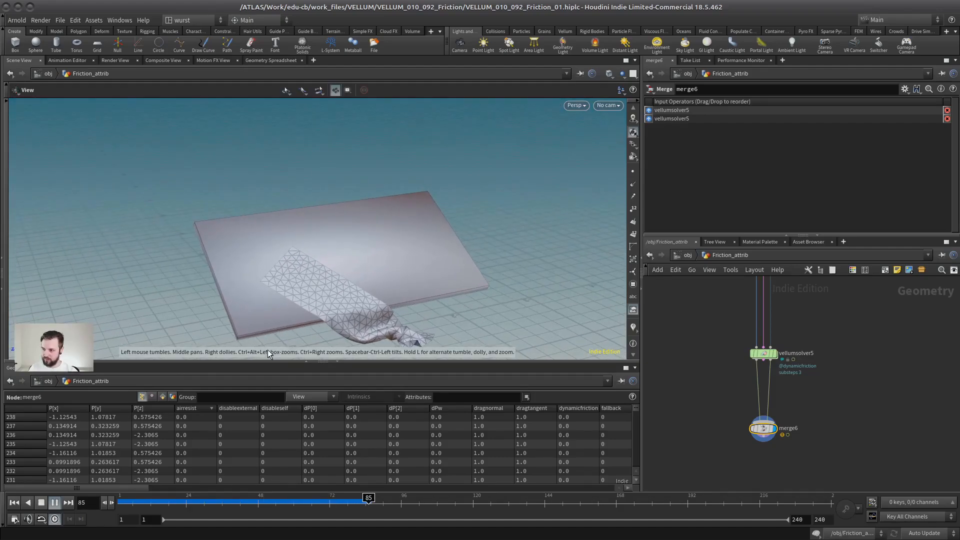
left_click(14, 503)
left_click(57, 504)
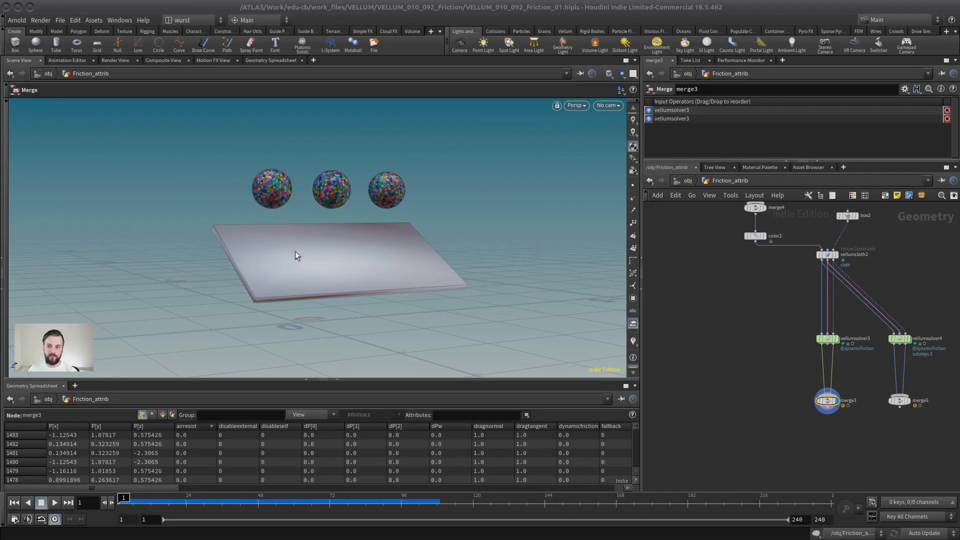
Select vellumsolver3 and examine the Static Threshold and Dynamic Scale friction values in its force settings
left_click_drag(378, 230, 395, 235, "alt")
scroll(809, 313, "up", 2)
middle_click_drag(884, 332, 782, 328)
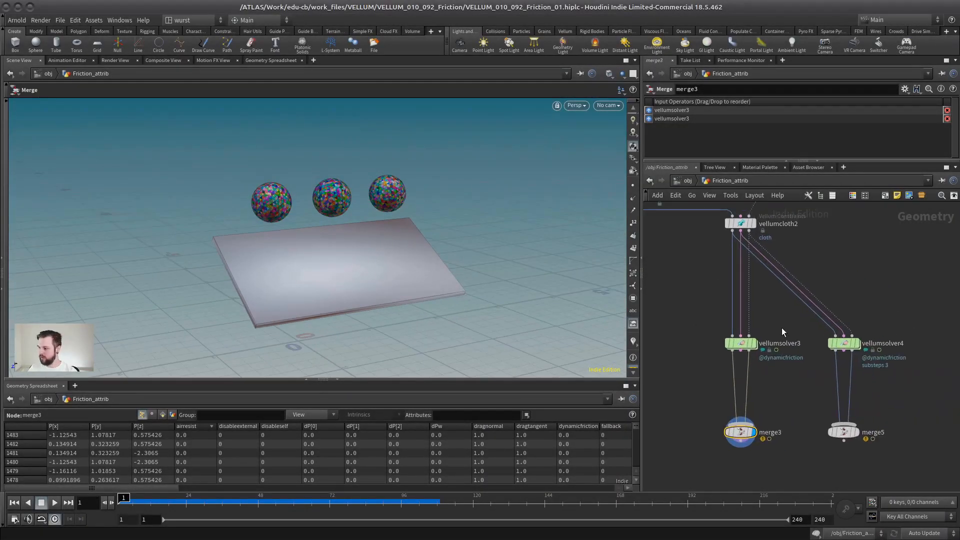
left_click(741, 344)
left_click_drag(757, 161, 769, 324)
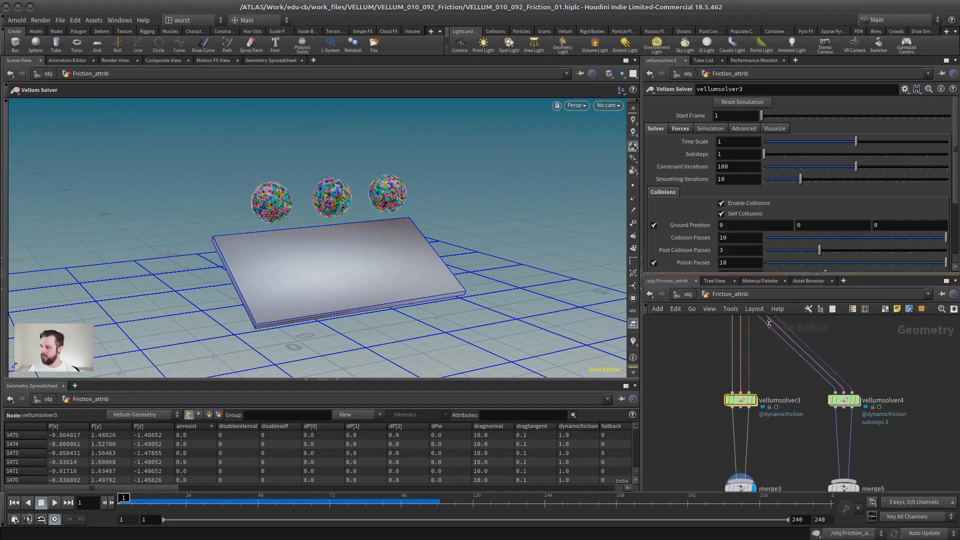
left_click(680, 128)
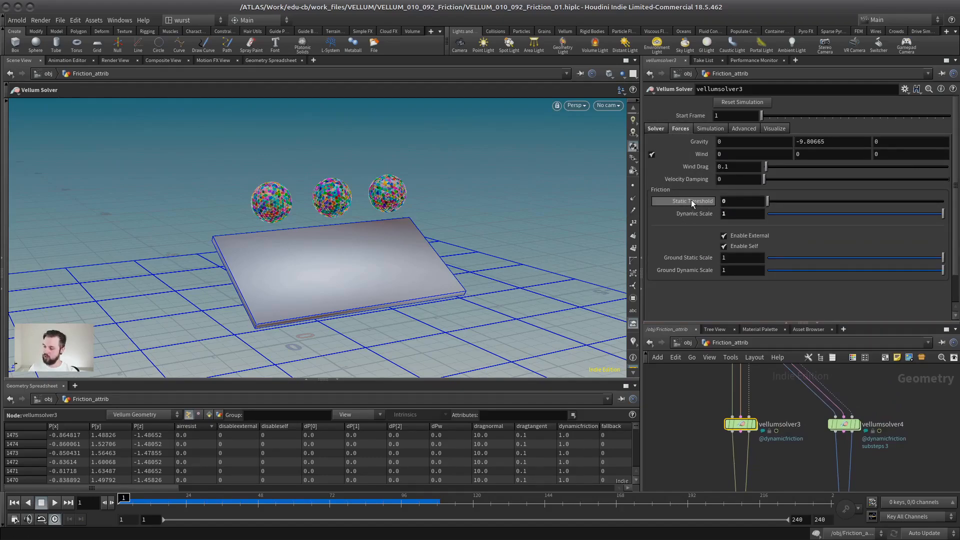
left_click_drag(726, 200, 701, 215)
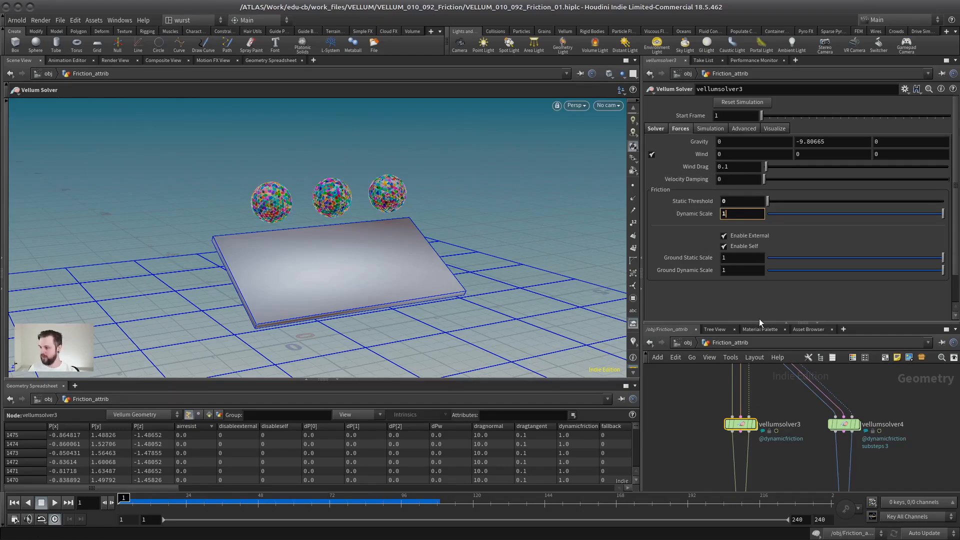
Select the friction3 wrangle below sphere4 and check its dynamicfriction expression
left_click_drag(747, 322, 730, 216)
scroll(703, 313, "down", 5)
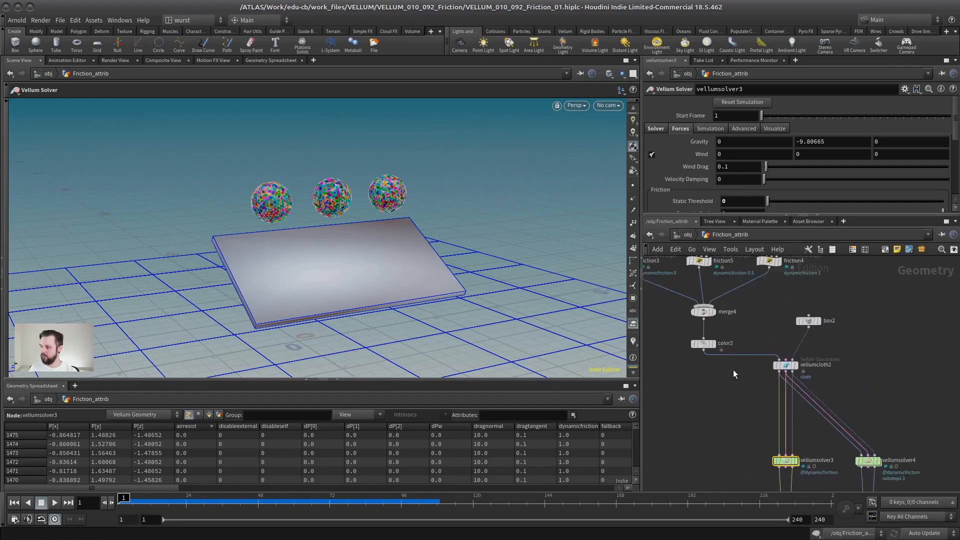
middle_click_drag(697, 374, 785, 365)
scroll(816, 321, "up", 3)
left_click(753, 340)
left_click(804, 331)
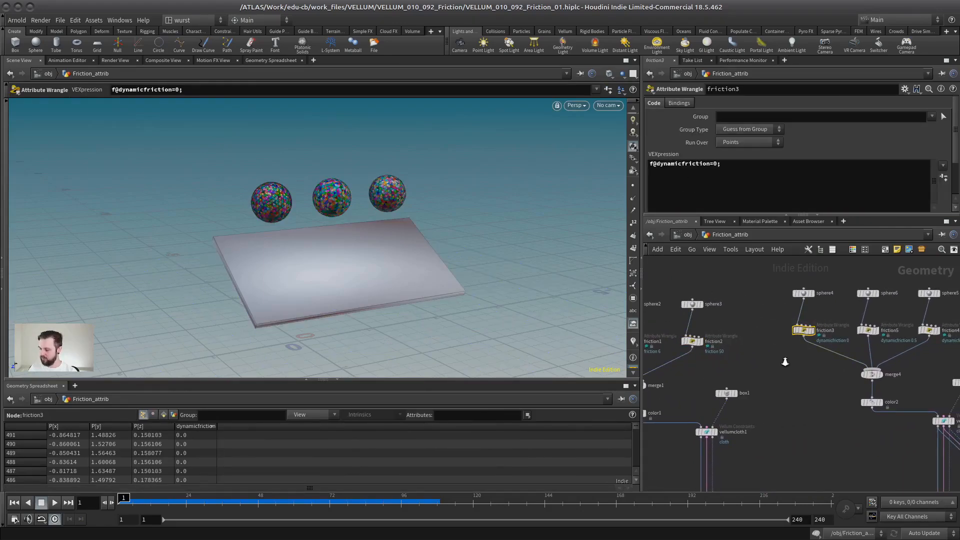
Return to the planar patch network, display vellumsolver5 and play its cloth simulation
right_click_drag(785, 362, 799, 364)
middle_click_drag(799, 364, 793, 343)
middle_click_drag(921, 324, 754, 307)
scroll(836, 276, "up", 2)
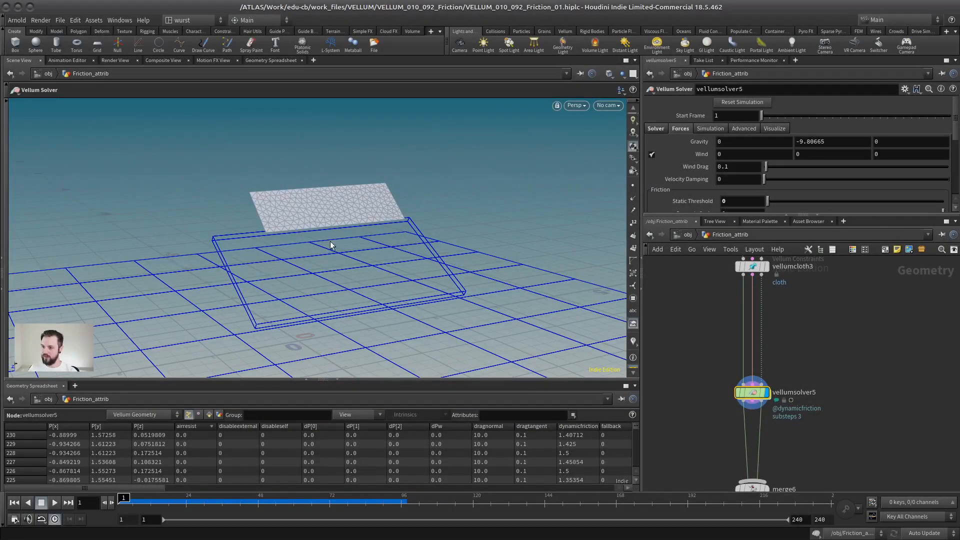
left_click_drag(335, 248, 323, 246, "alt")
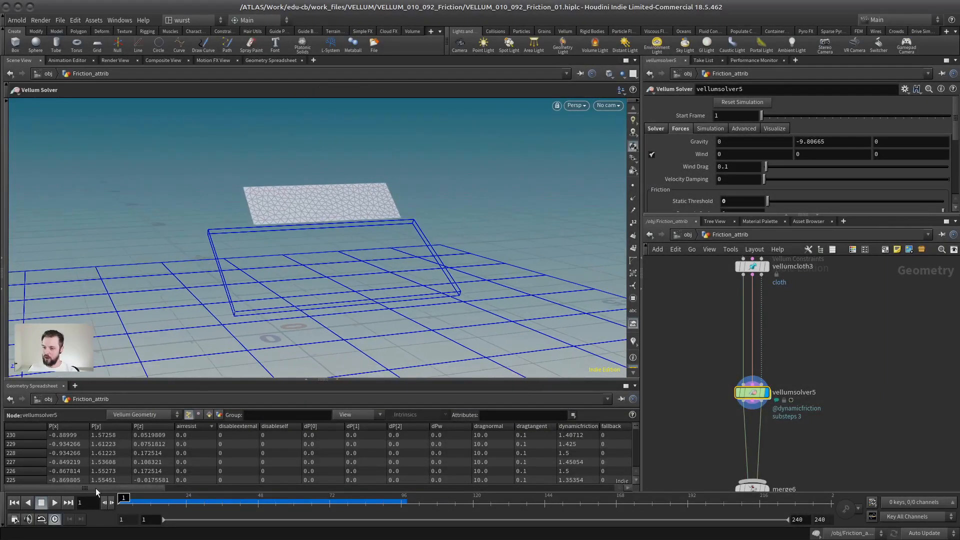
left_click(54, 502)
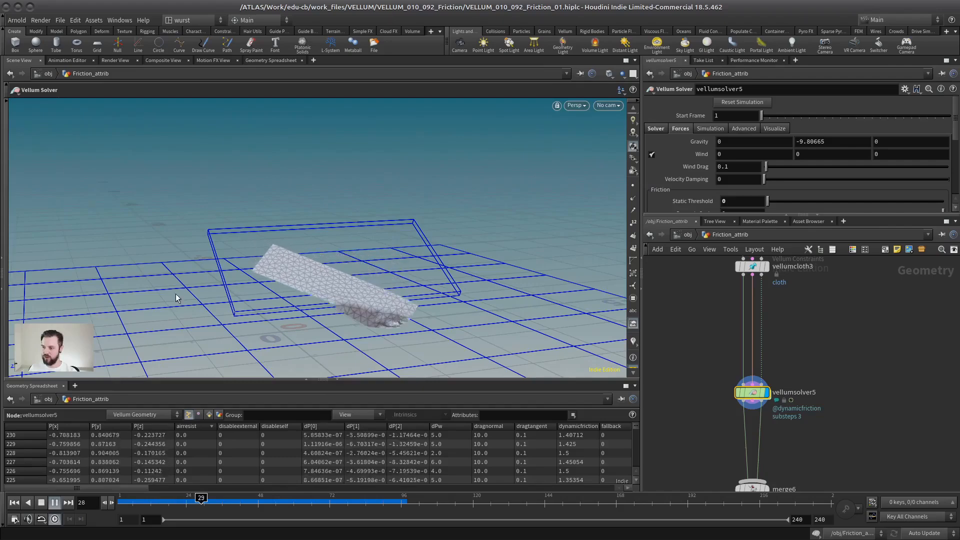